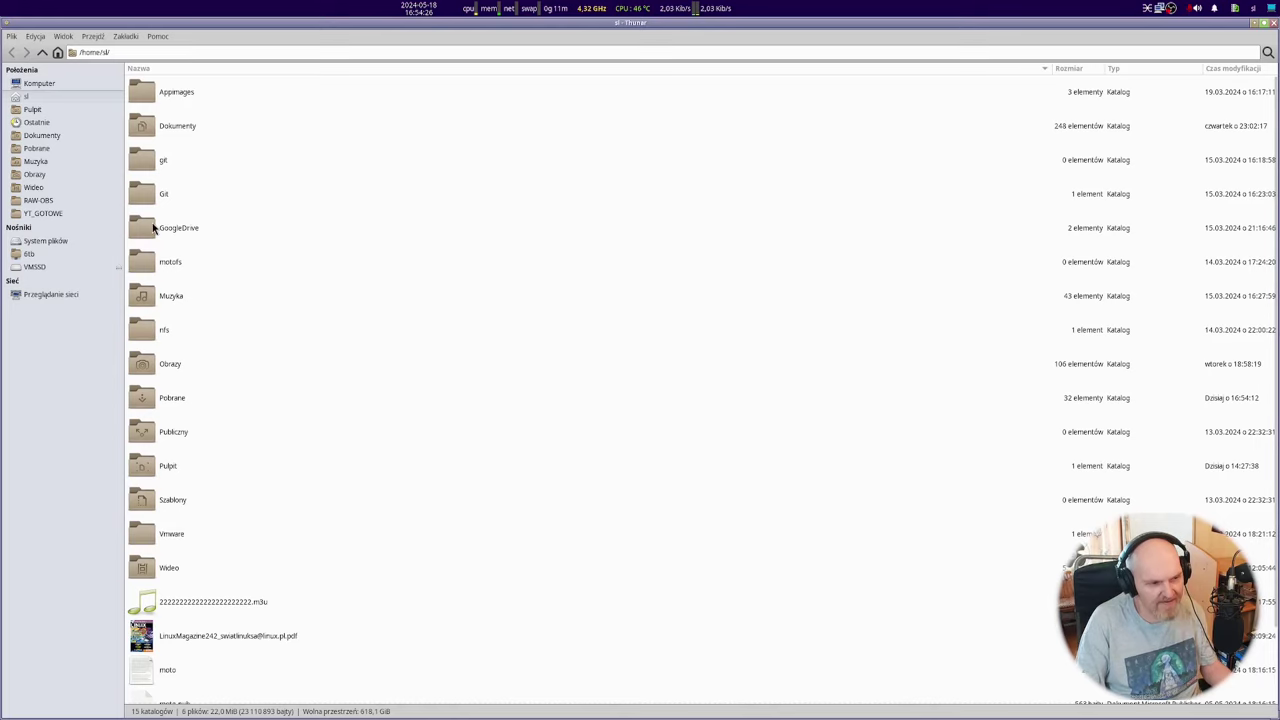
# Check the execution permission of VMware-Workstation-Full-17.5.2-23775571.x86_64 (1).bundle in the Pobrane folder, and close the file manager
pyautogui.click(46, 149)
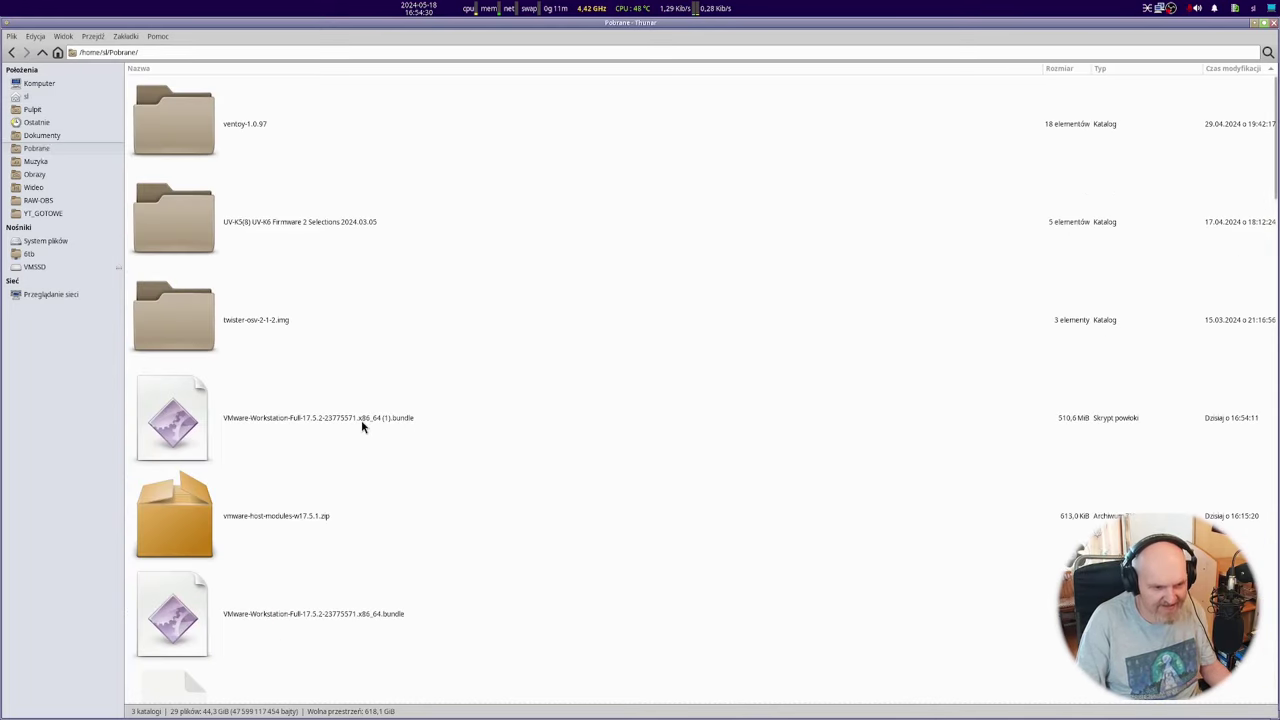
pyautogui.rightClick(361, 420)
pyautogui.click(440, 563)
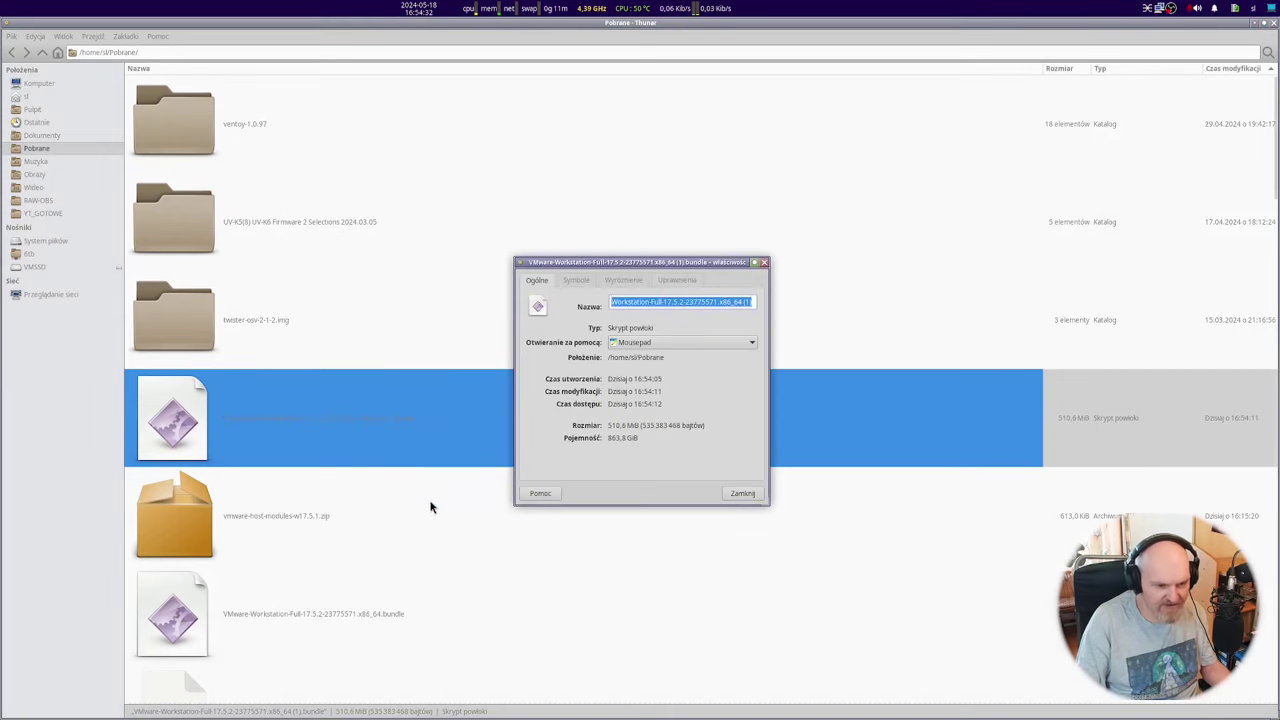
pyautogui.click(692, 284)
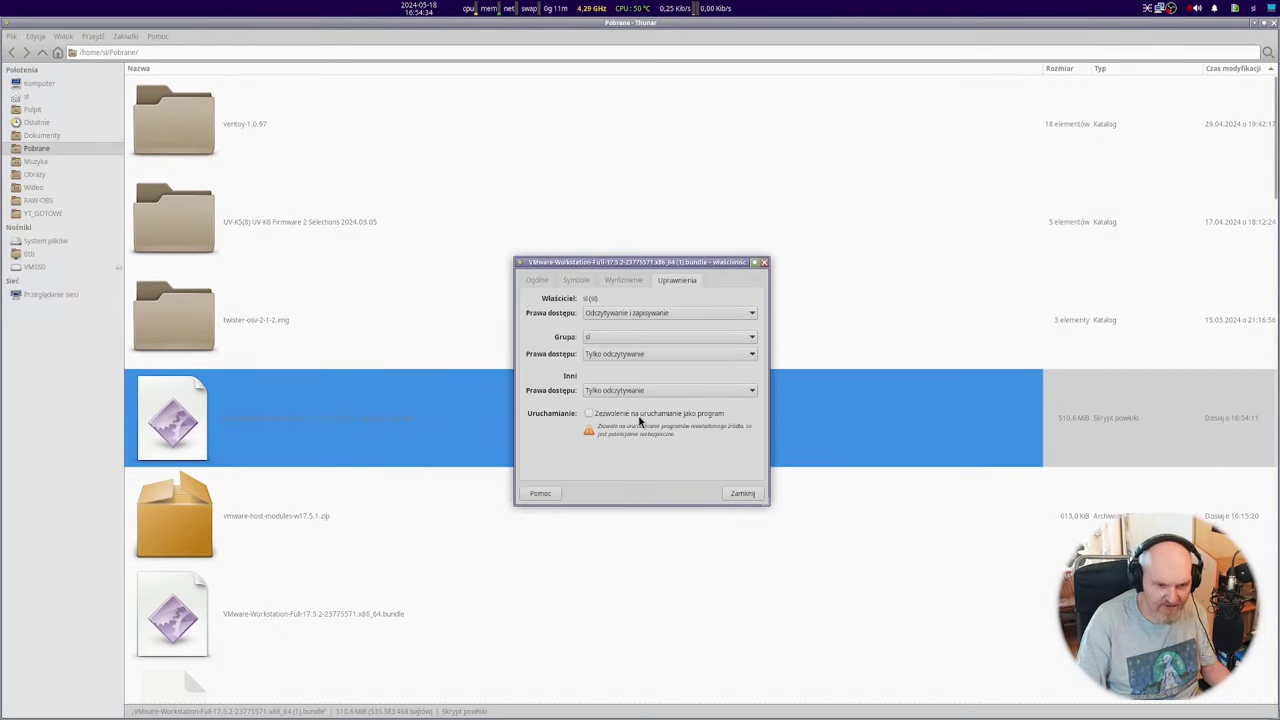
pyautogui.click(733, 494)
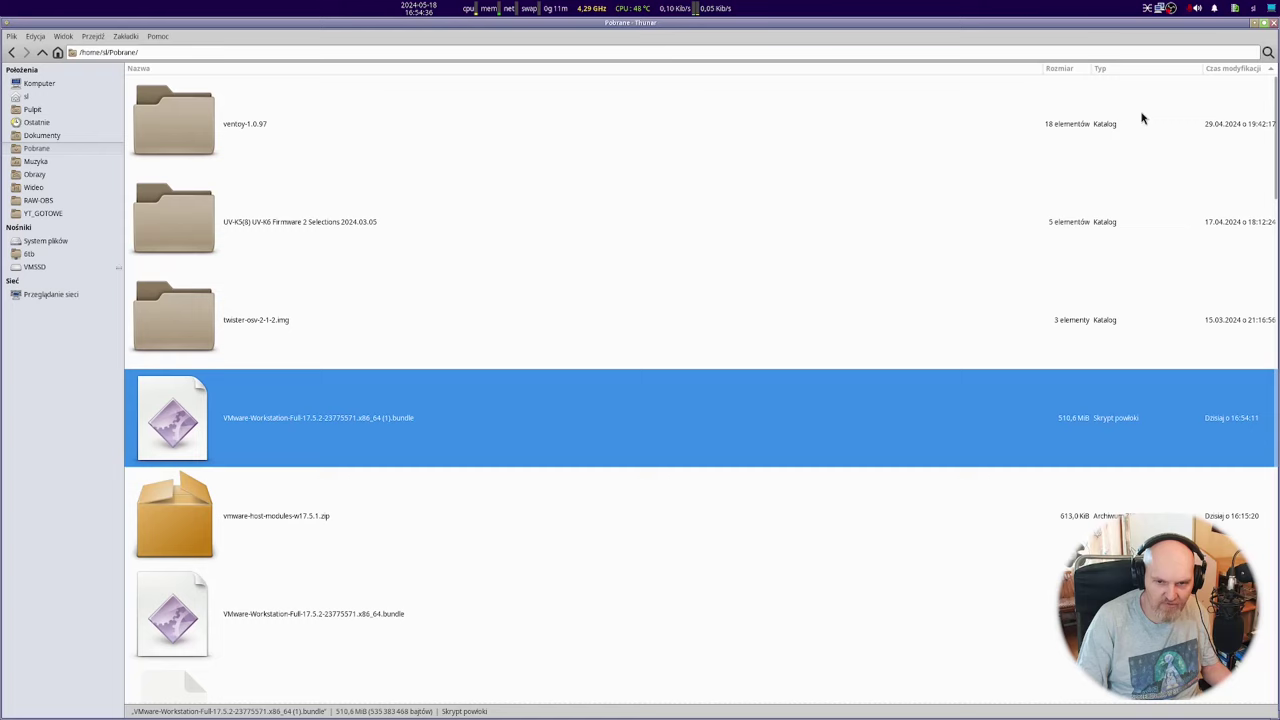
pyautogui.click(1275, 22)
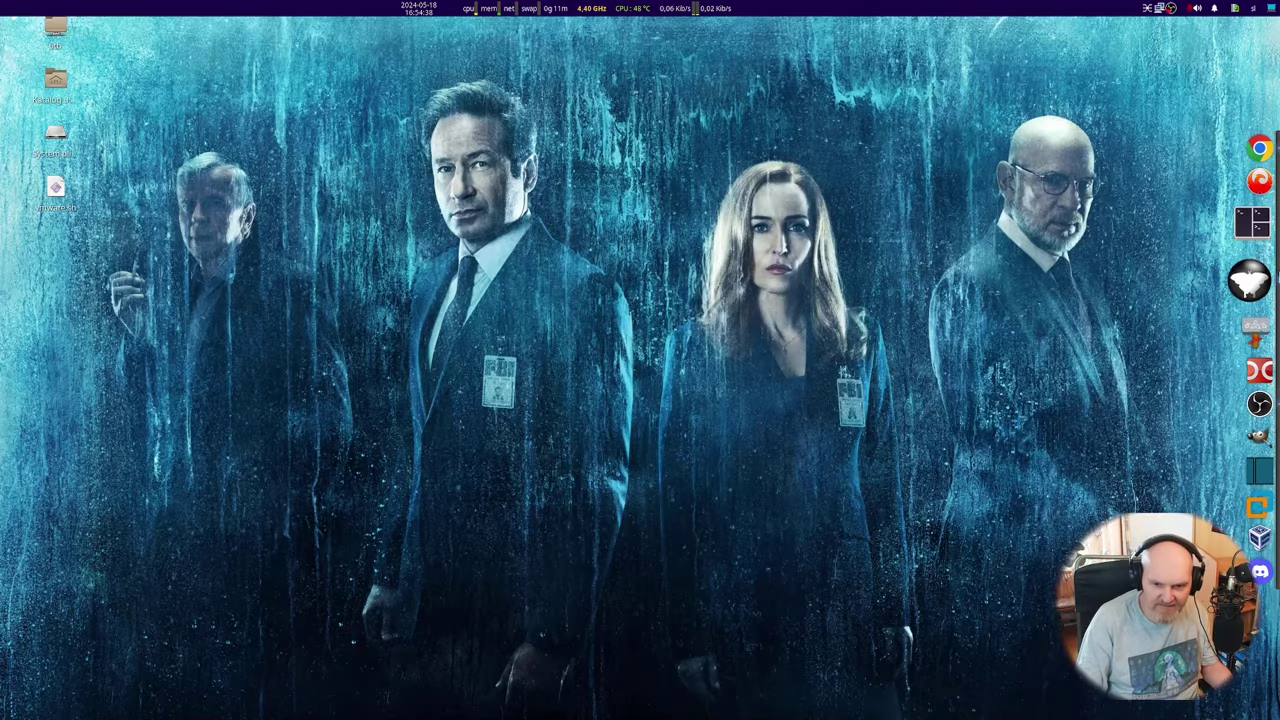
# Open a terminal and change to the Pobrane directory
pyautogui.click(1250, 250)
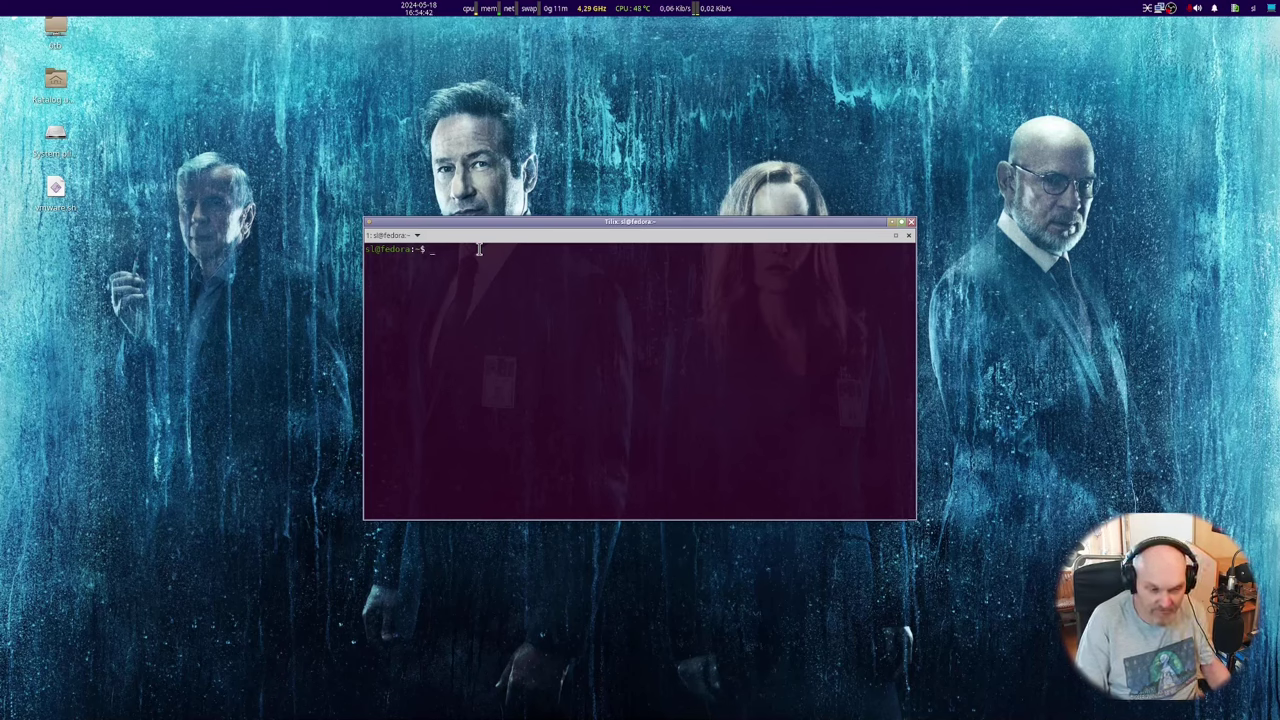
pyautogui.write('cd')
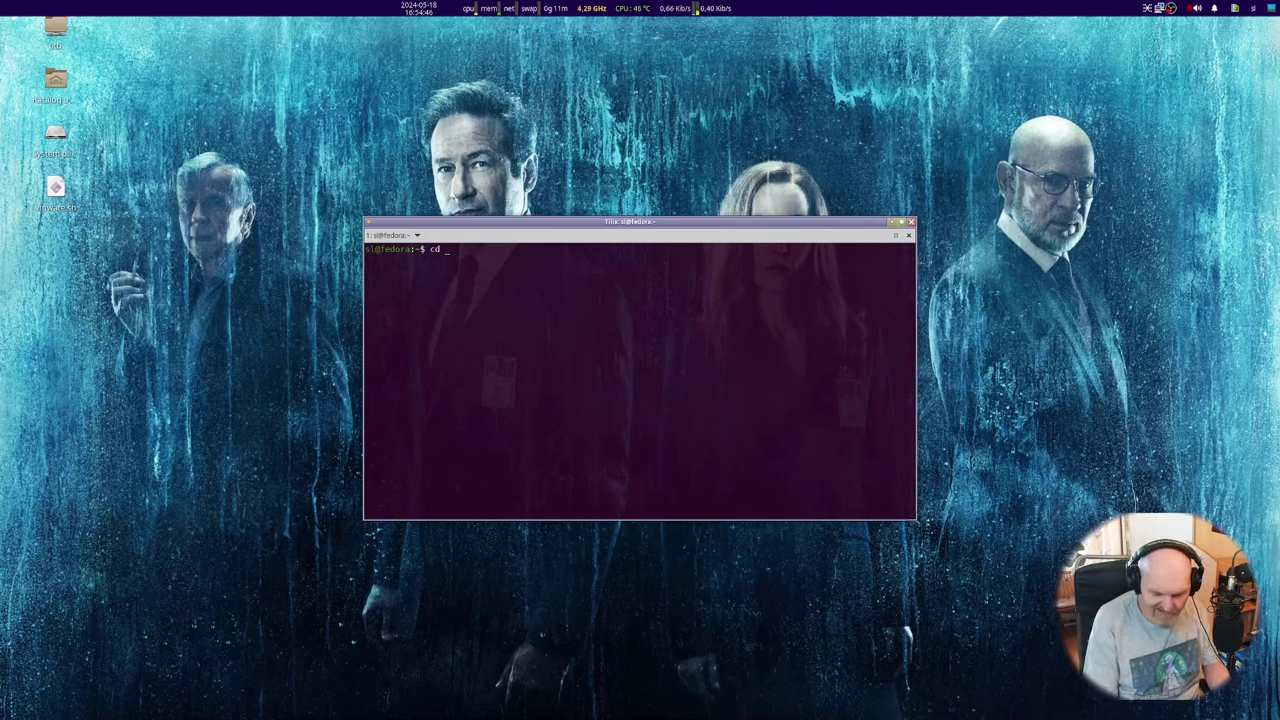
pyautogui.write(' Pobra')
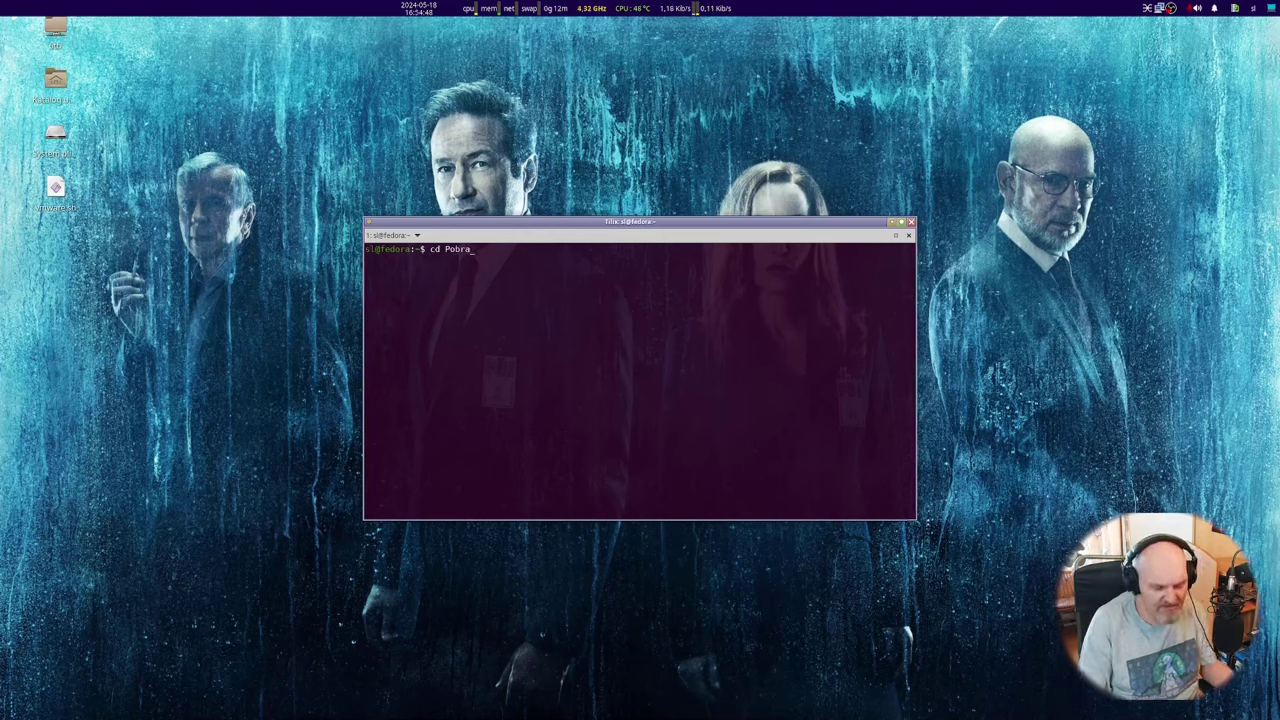
pyautogui.press('Tab')
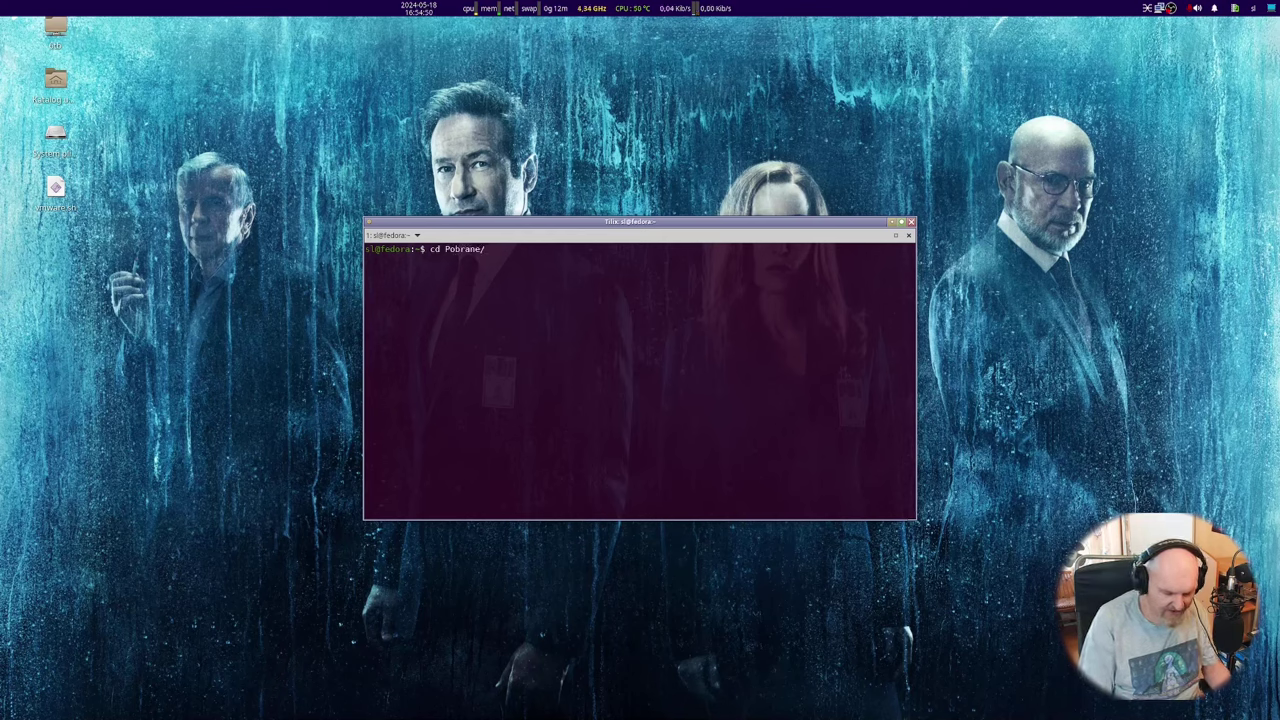
pyautogui.press('Return')
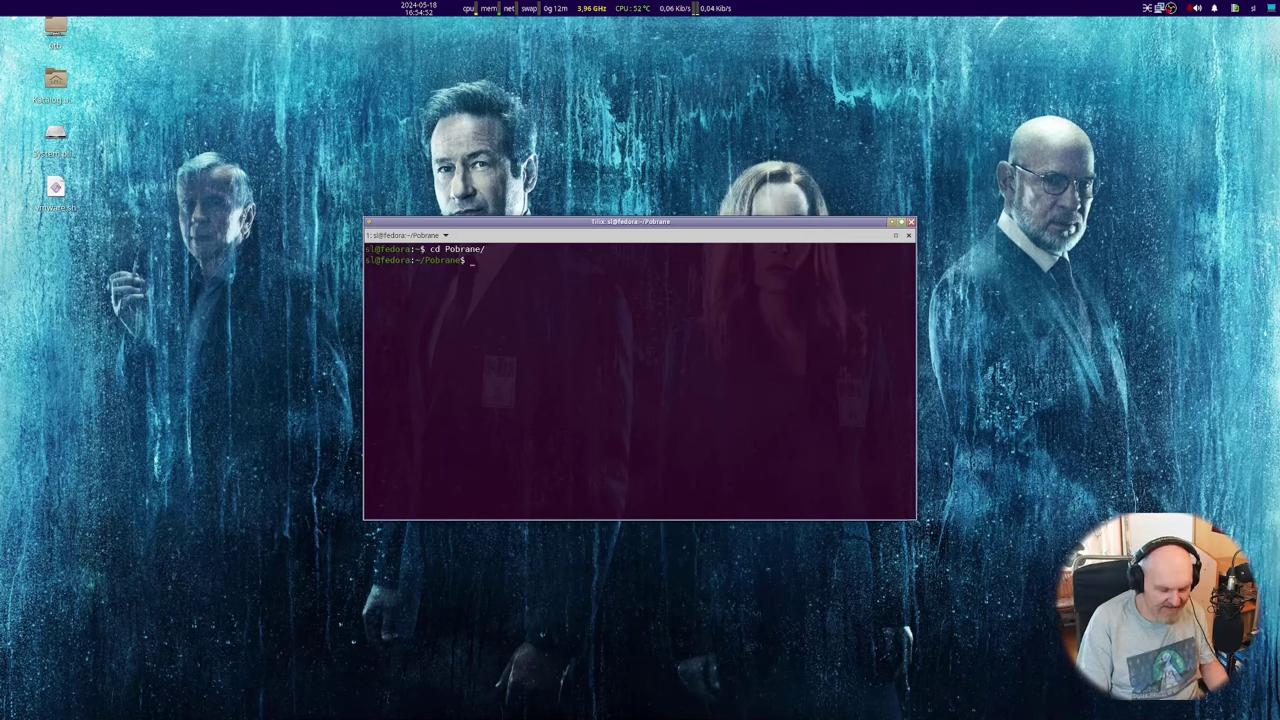
# List the directory's files with their permissions using ll
pyautogui.write('l')
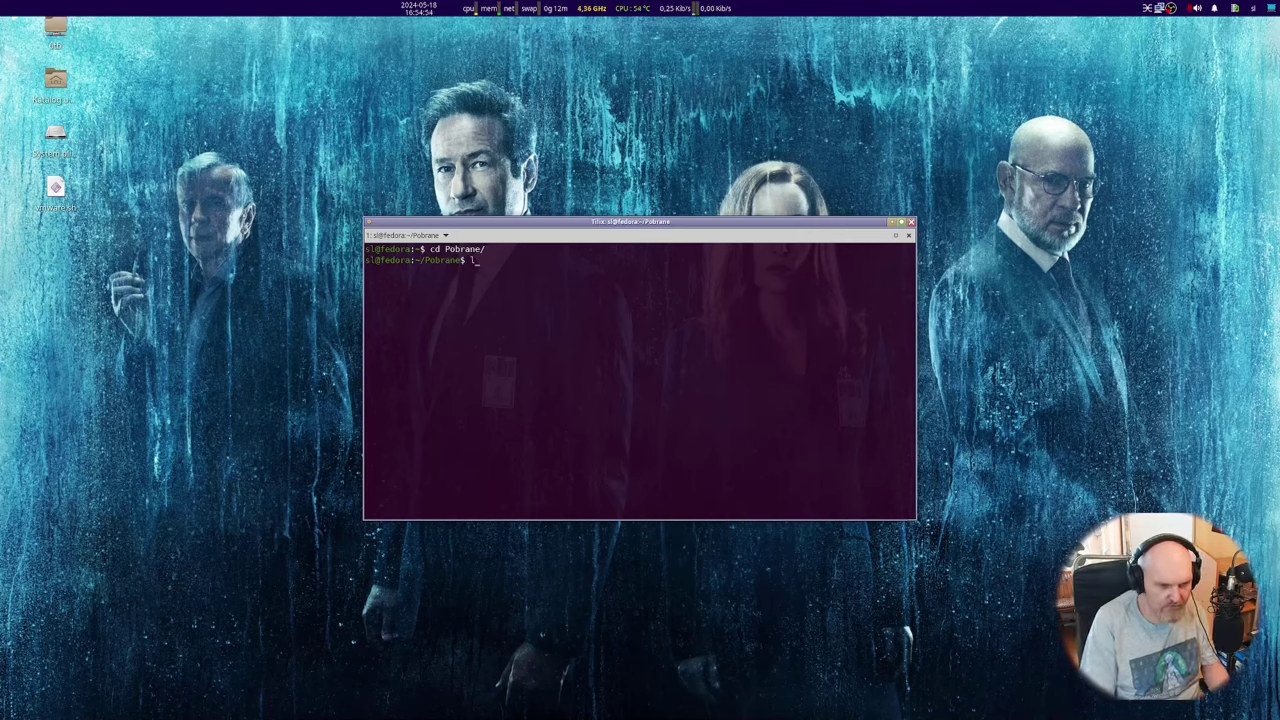
pyautogui.write('l')
pyautogui.press('Return')
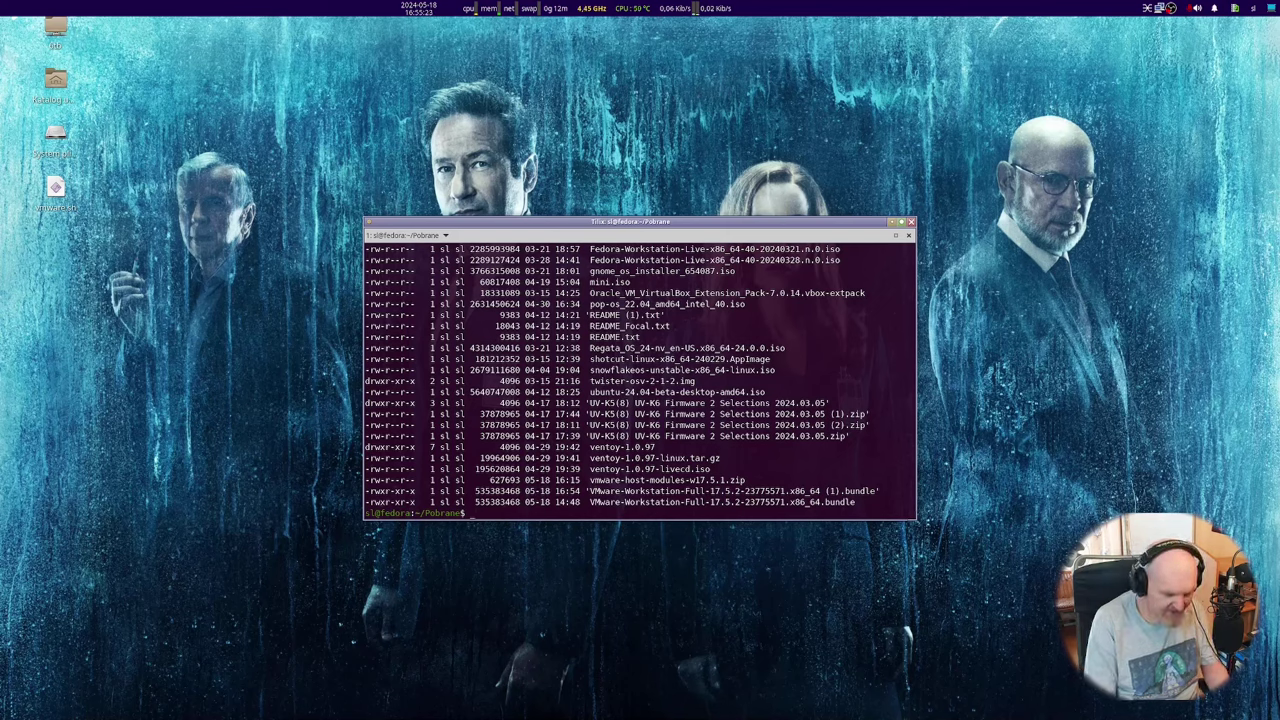
# Run chmod + on VMware-Workstation-Full-17.5.2-23775571.x86_64.bundle
pyautogui.write('chmod')
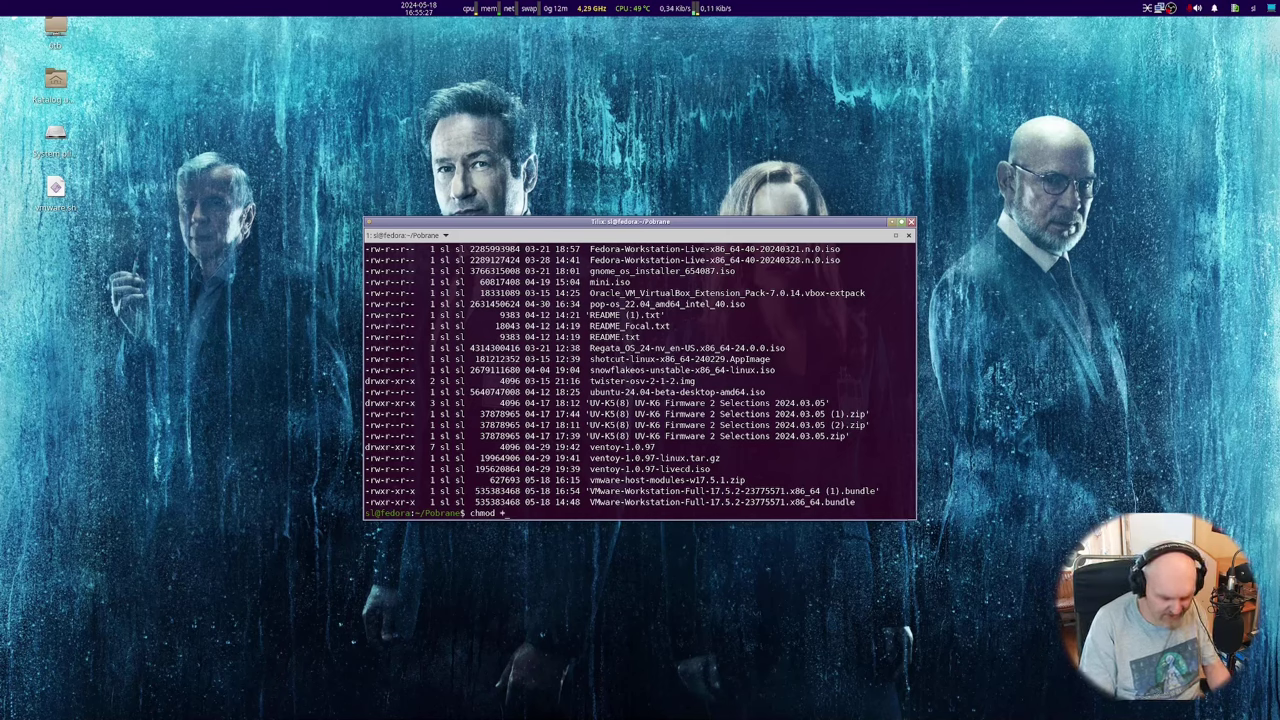
pyautogui.write(' + ./')
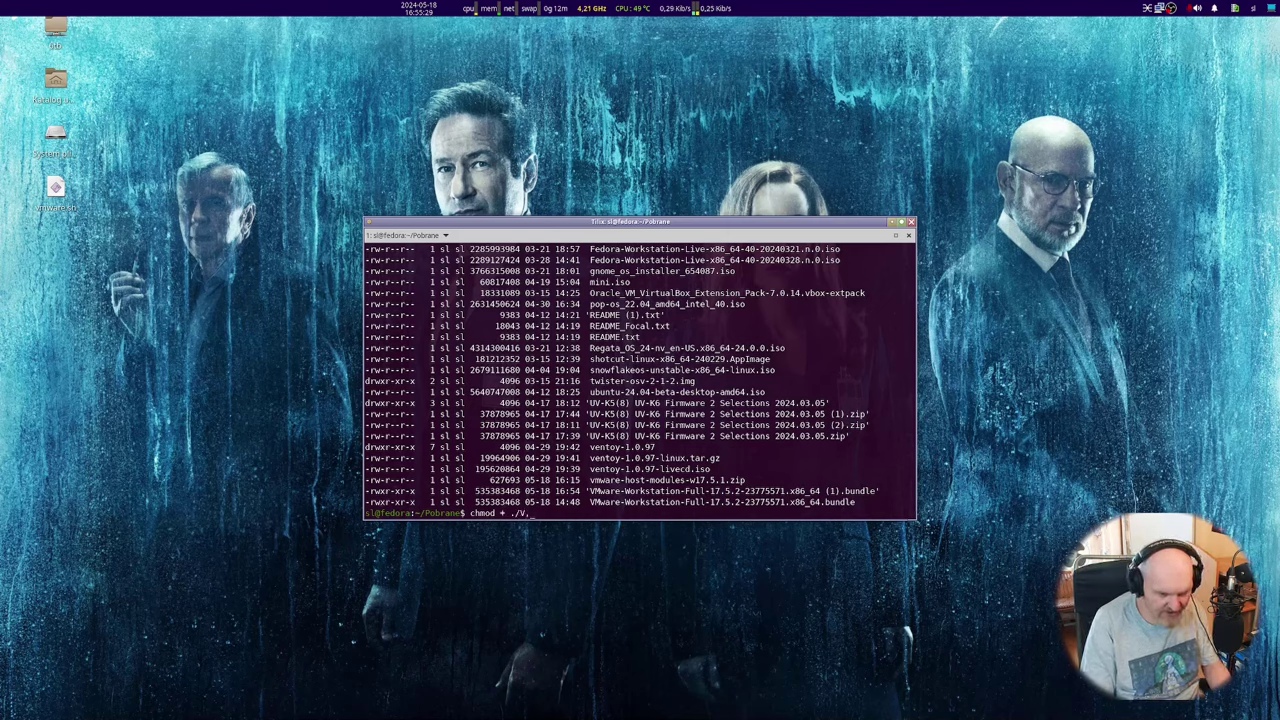
pyautogui.write('V')
pyautogui.press('Tab')
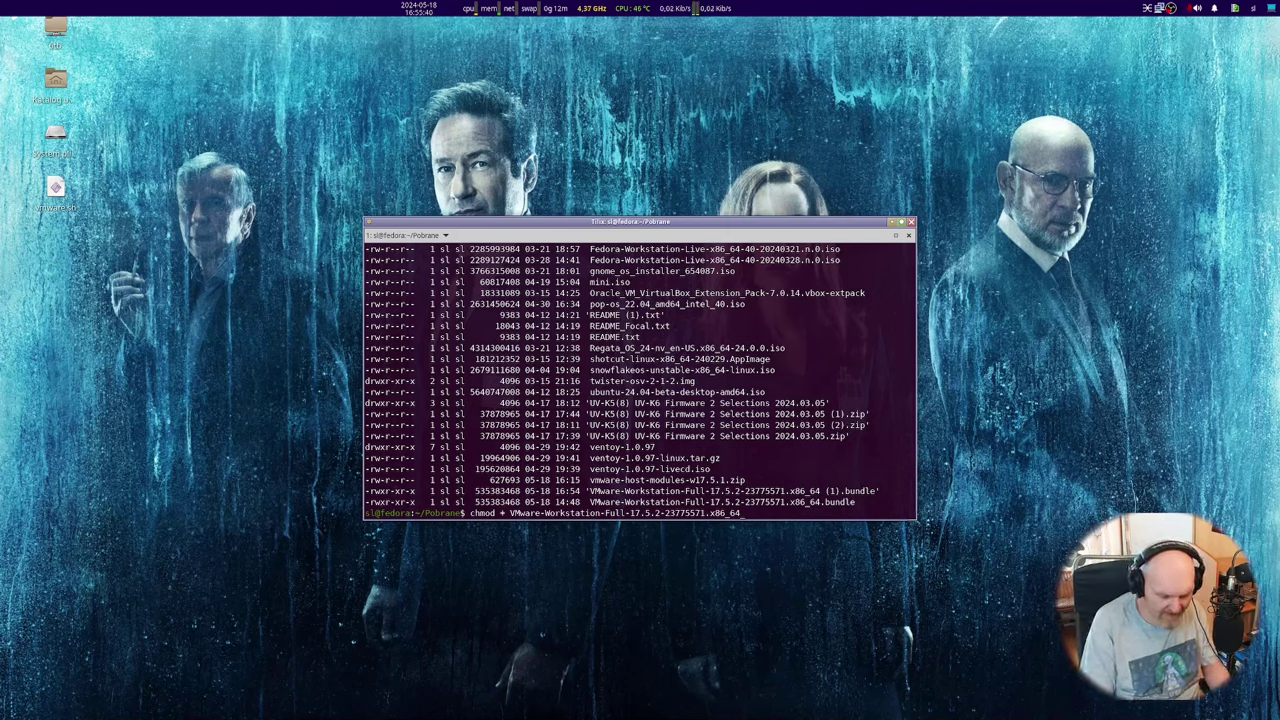
pyautogui.write('.b')
pyautogui.press('Tab')
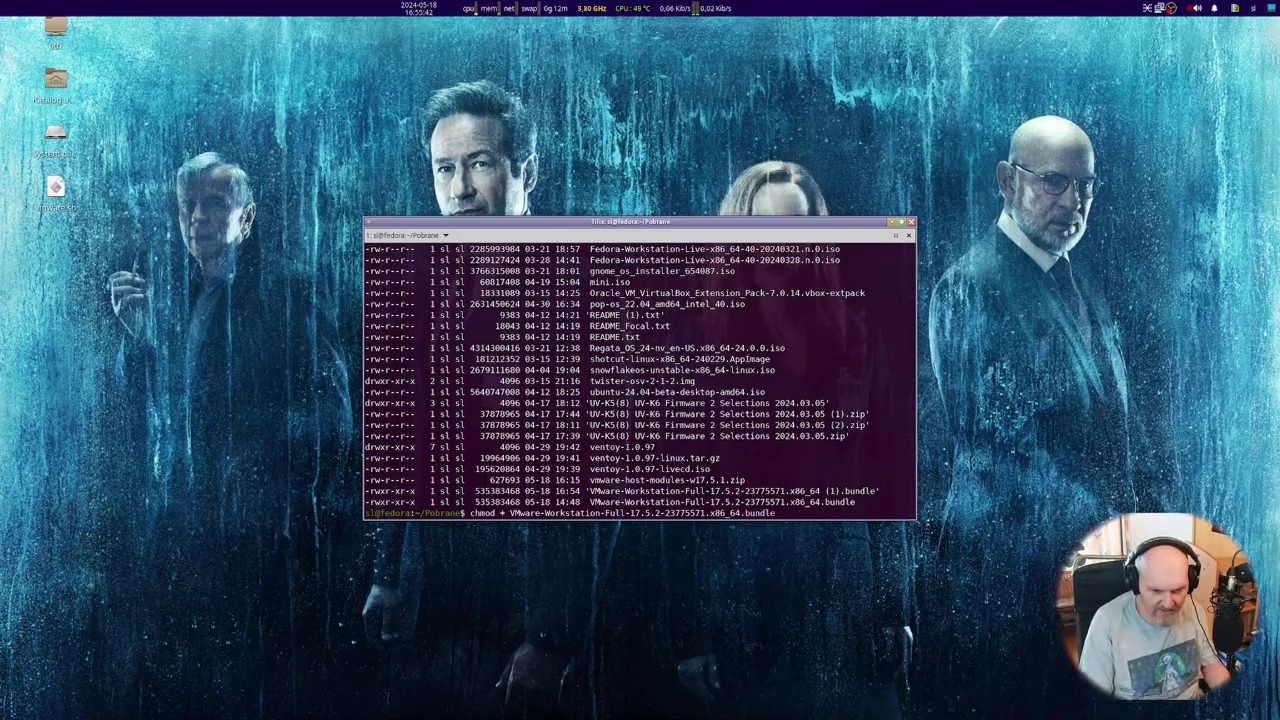
pyautogui.press('Return')
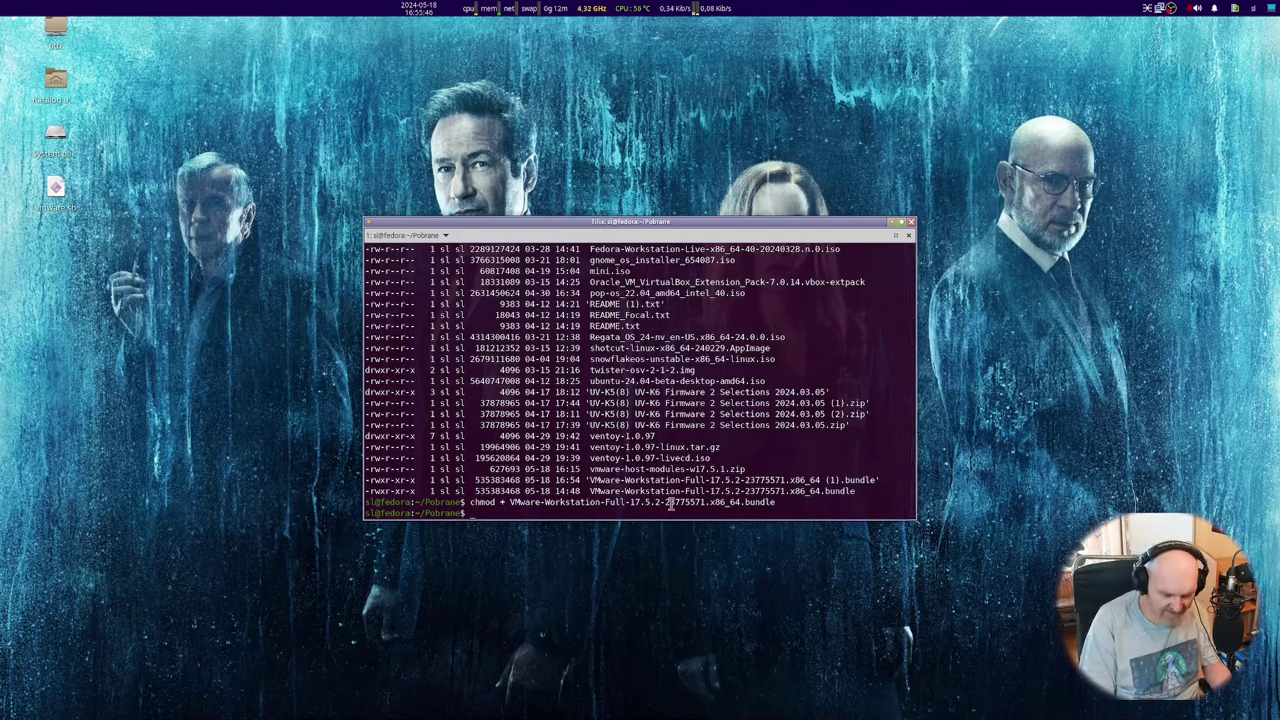
# Try to run the ./VMware-Workstation-Full-17.5.2-23775571.x86_64.bundle installer from a cleared terminal, and close the terminal
pyautogui.write('./')
pyautogui.press('Return')
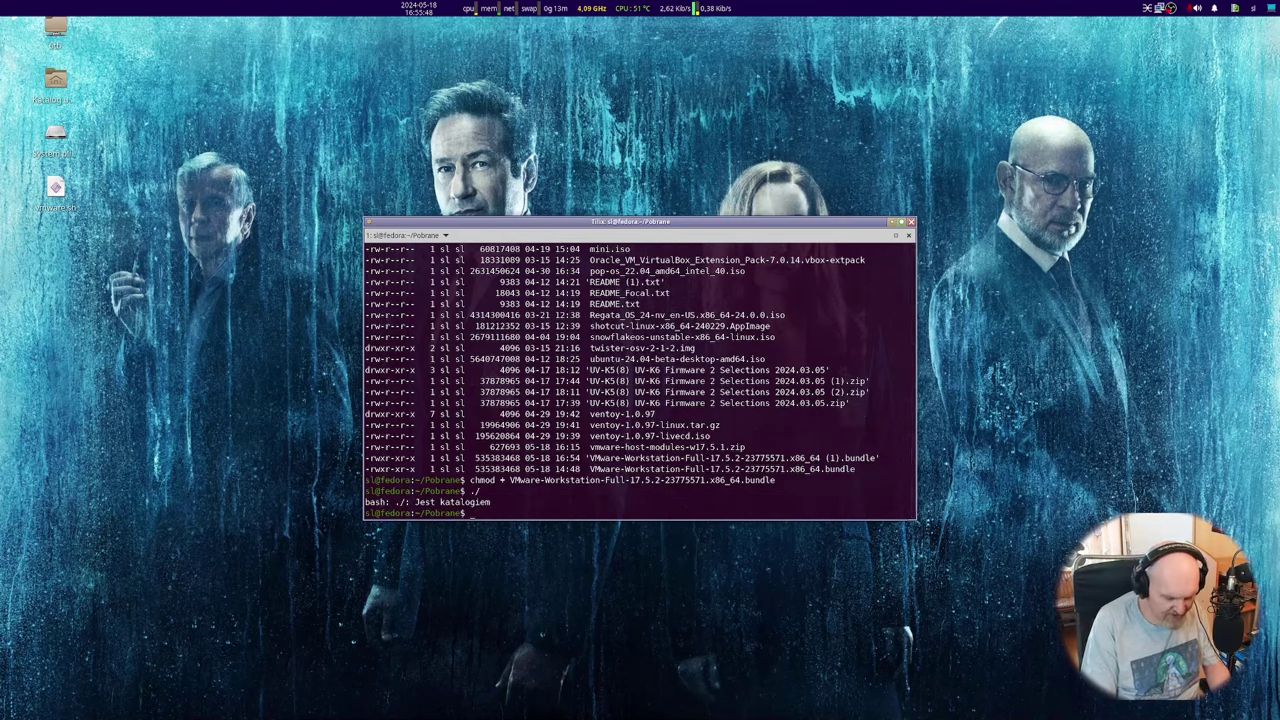
pyautogui.hotkey('ctrl', 'l')
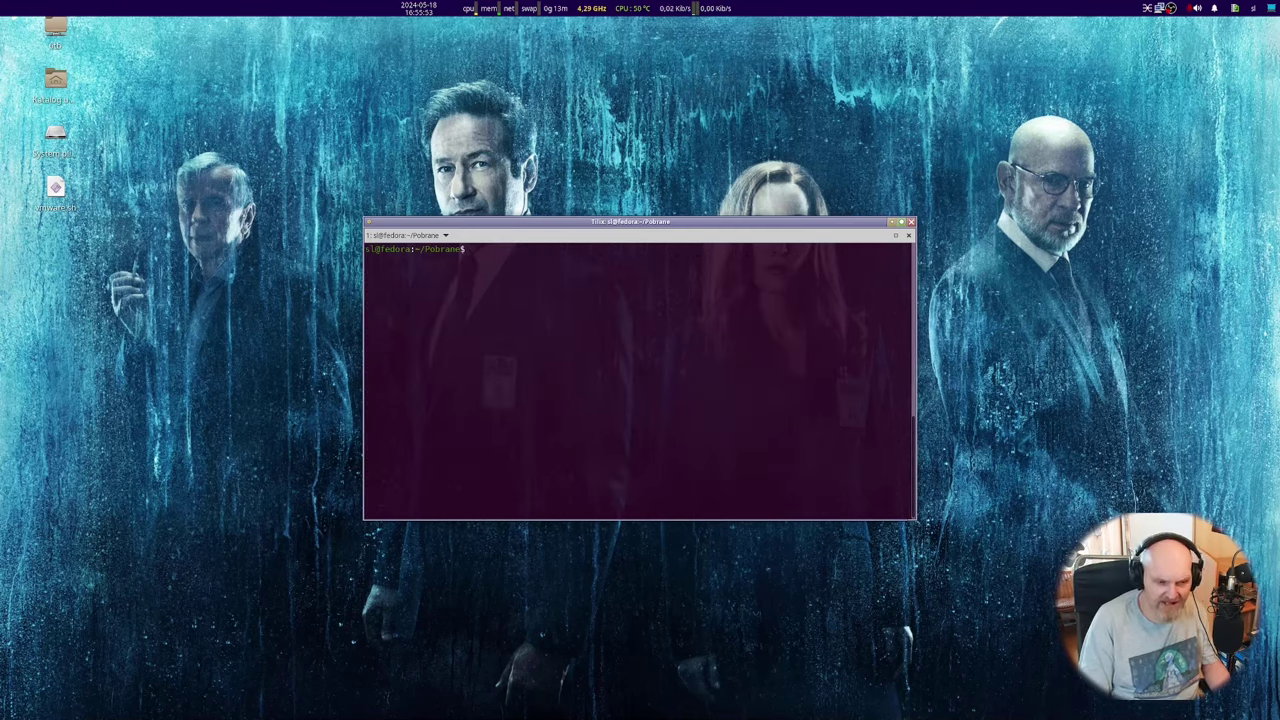
pyautogui.write('./V')
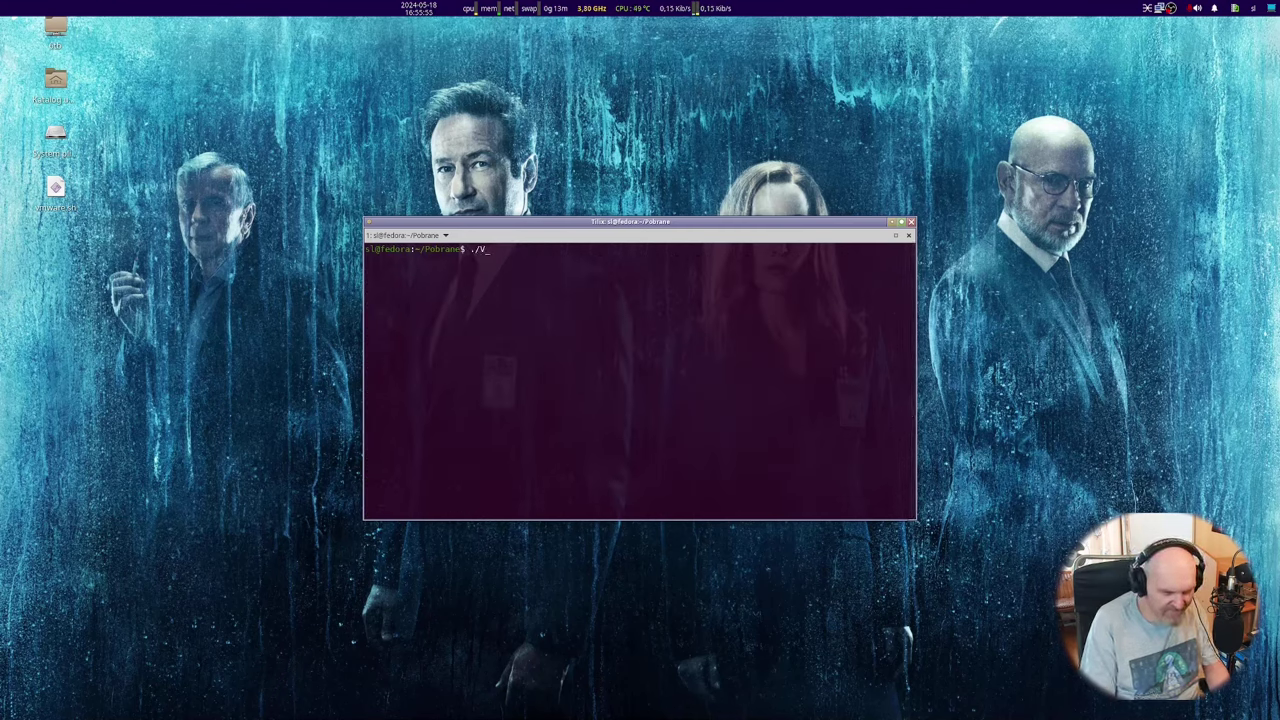
pyautogui.write('M')
pyautogui.press('Tab')
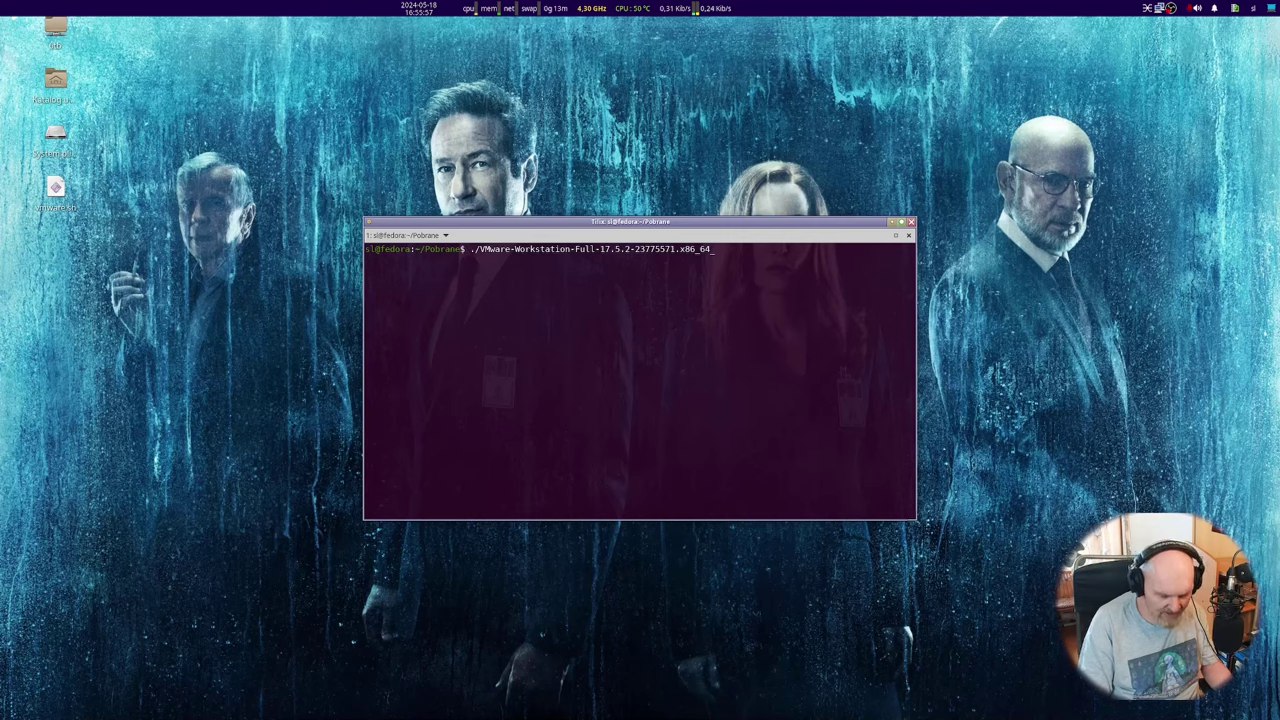
pyautogui.write('.bu')
pyautogui.press('Tab')
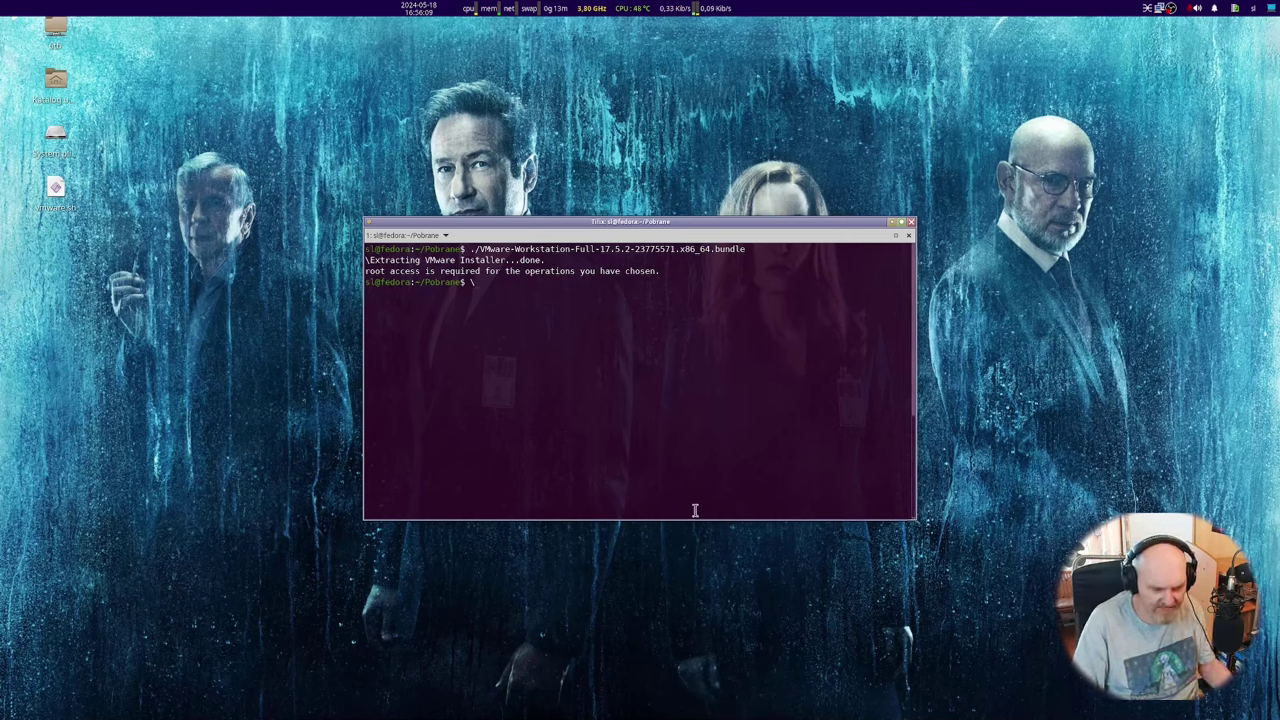
pyautogui.press('BackSpace')
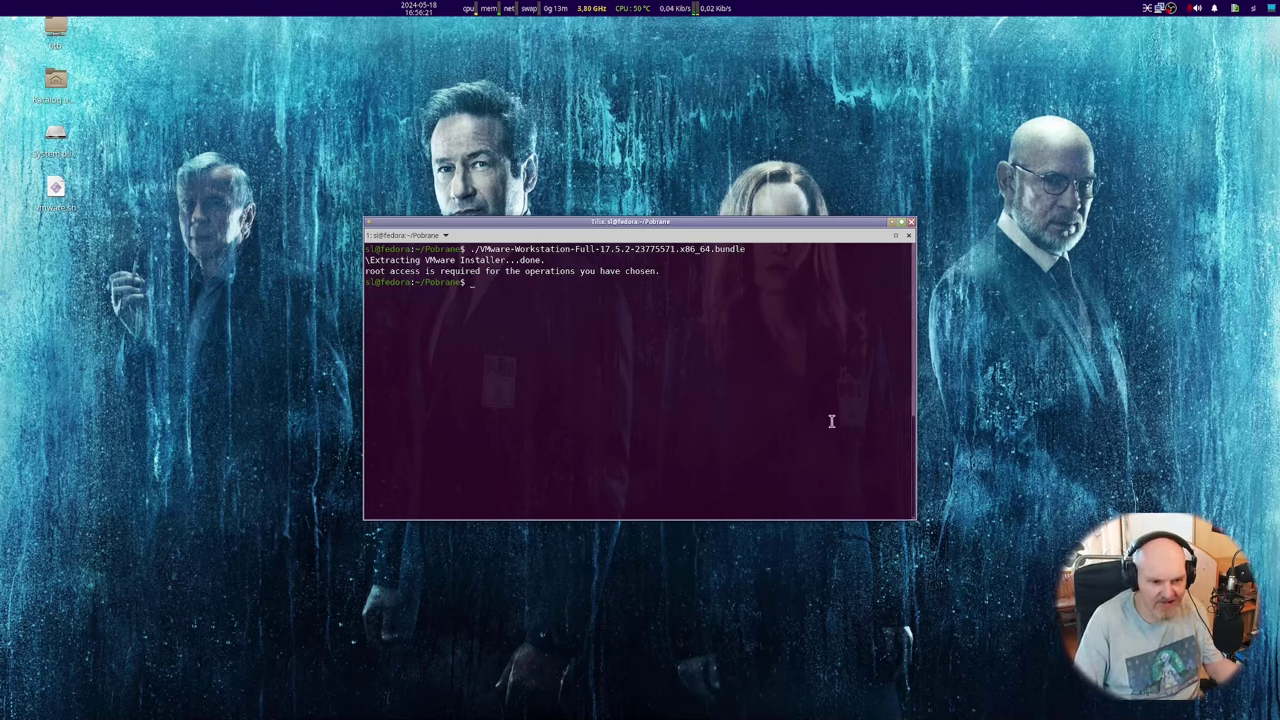
pyautogui.click(909, 223)
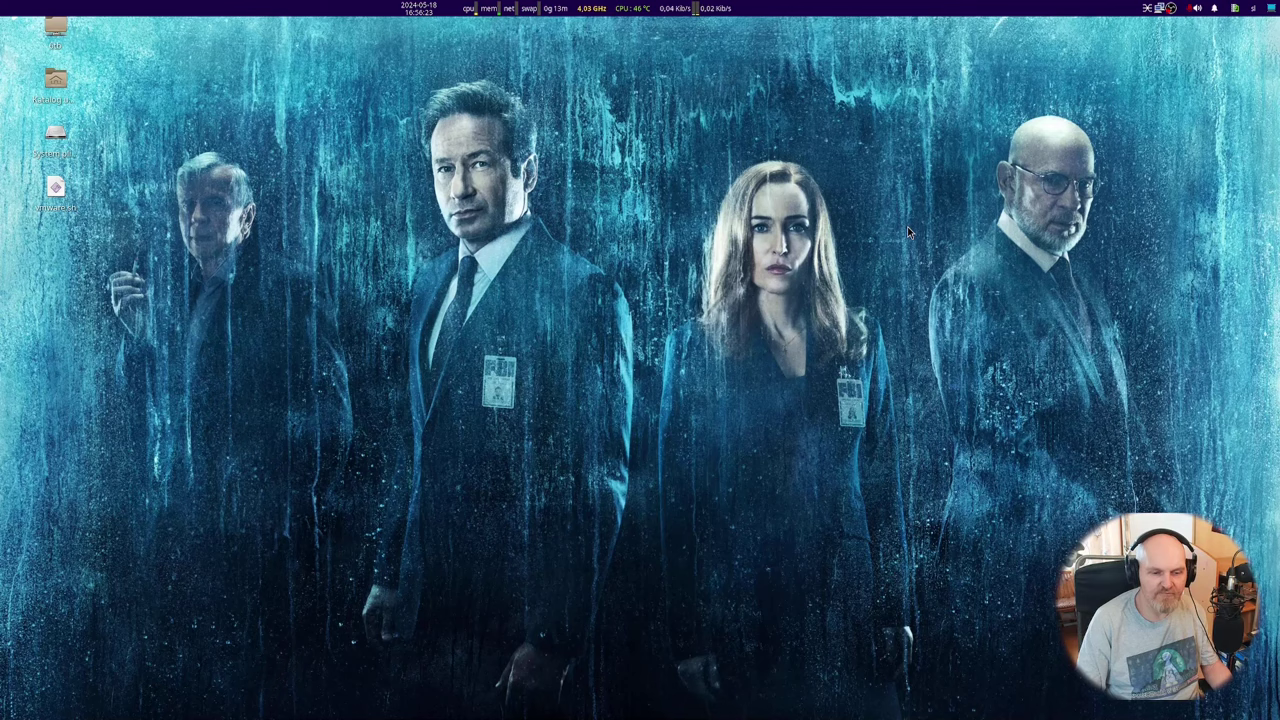
pyautogui.moveTo(1272, 470)
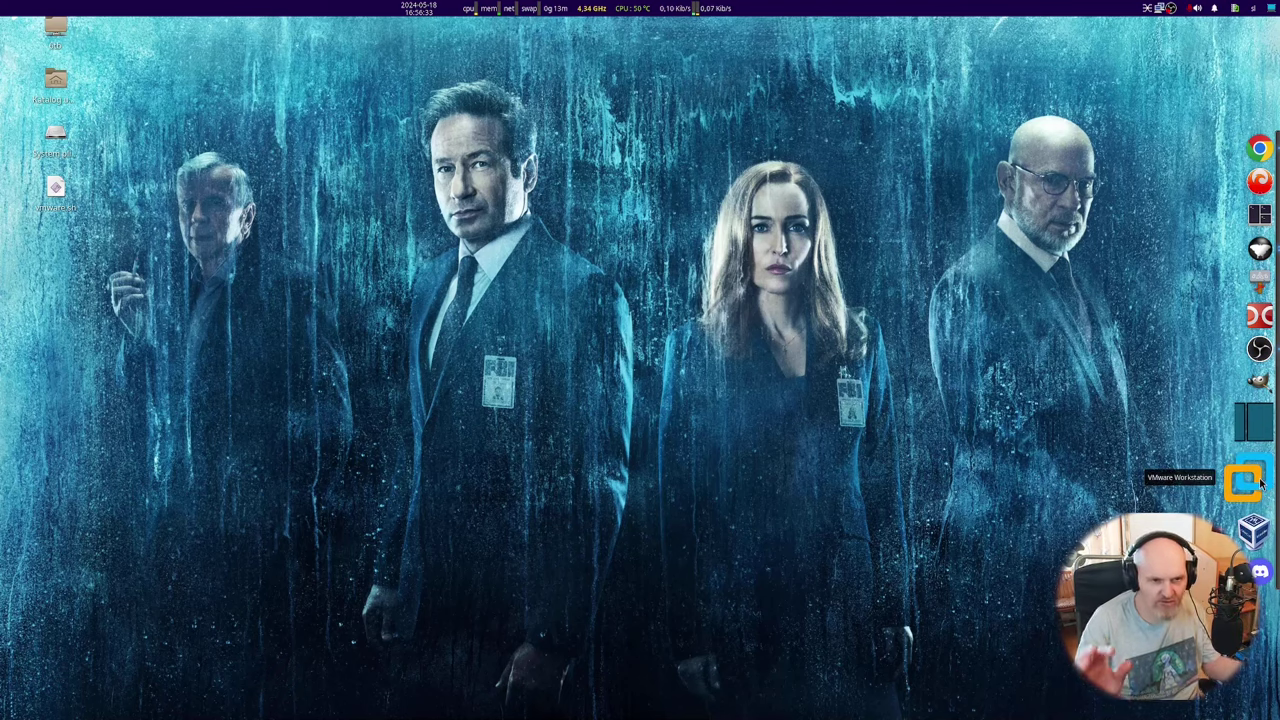
pyautogui.click(1261, 483)
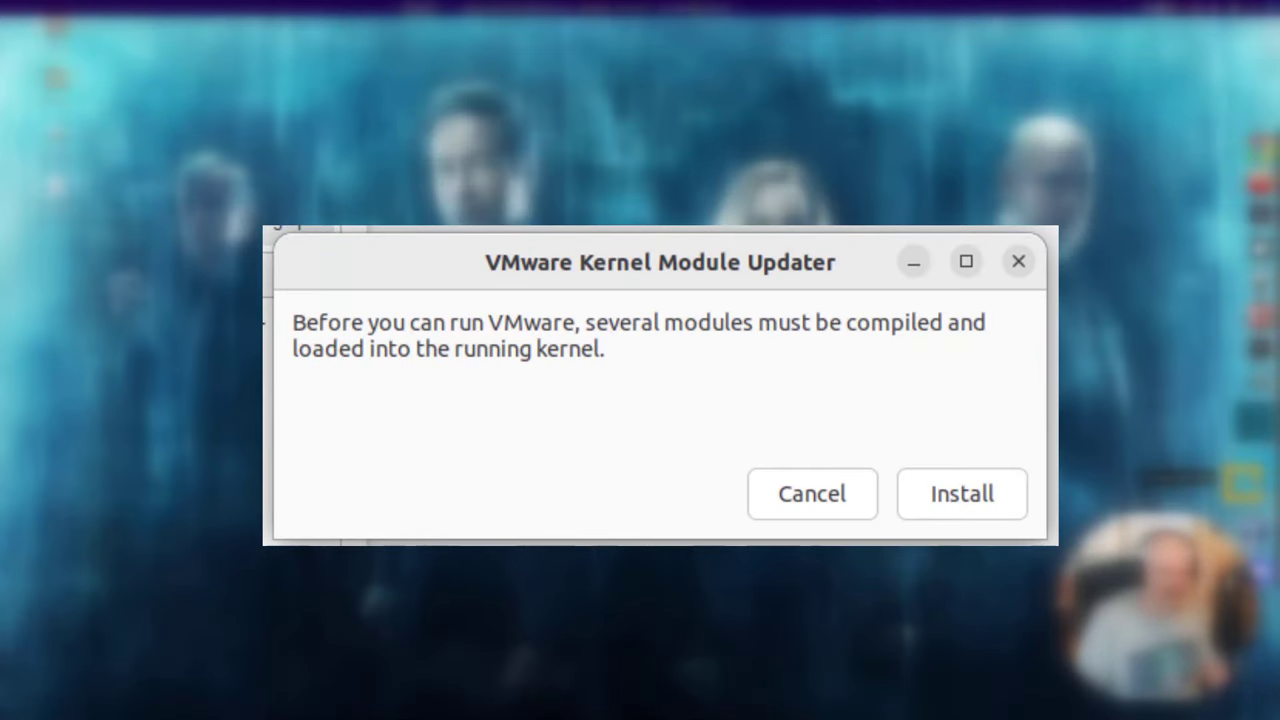
pyautogui.press('Escape')
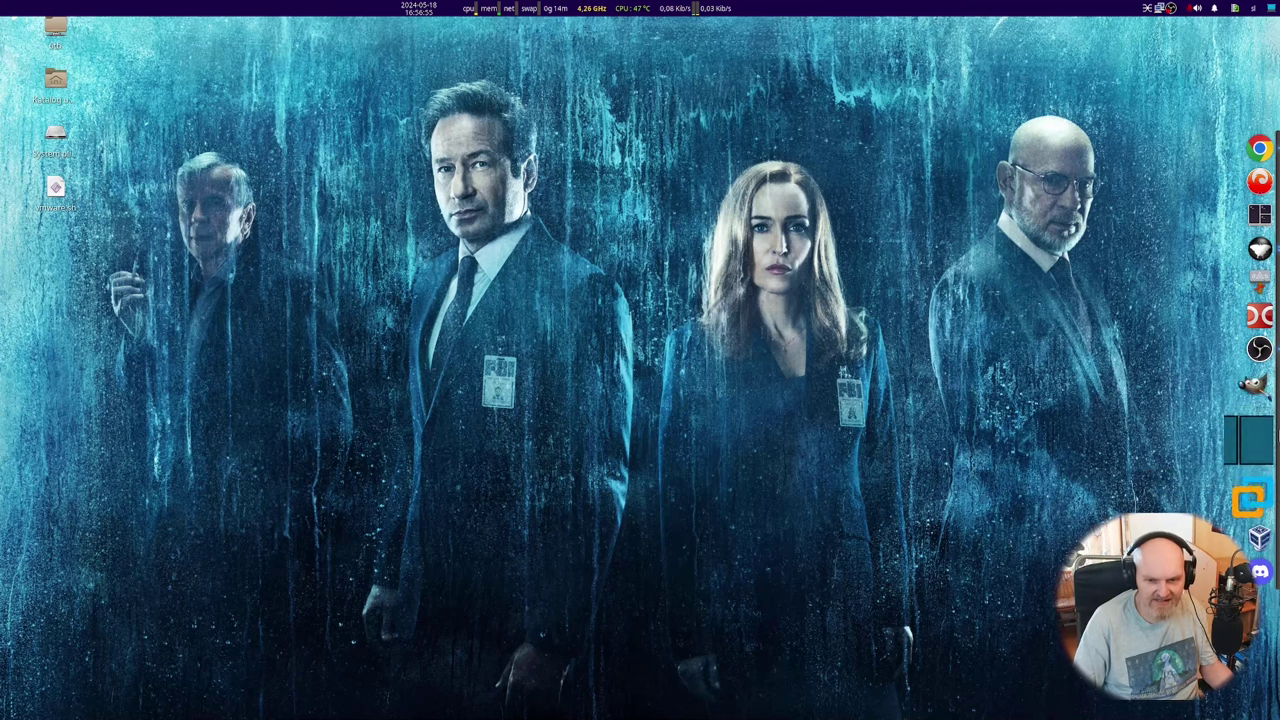
# Switch to the Chrome browser and download the source code zip of tag w17.5.1 from the vmware-host-modules GitHub repository
pyautogui.click(1264, 180)
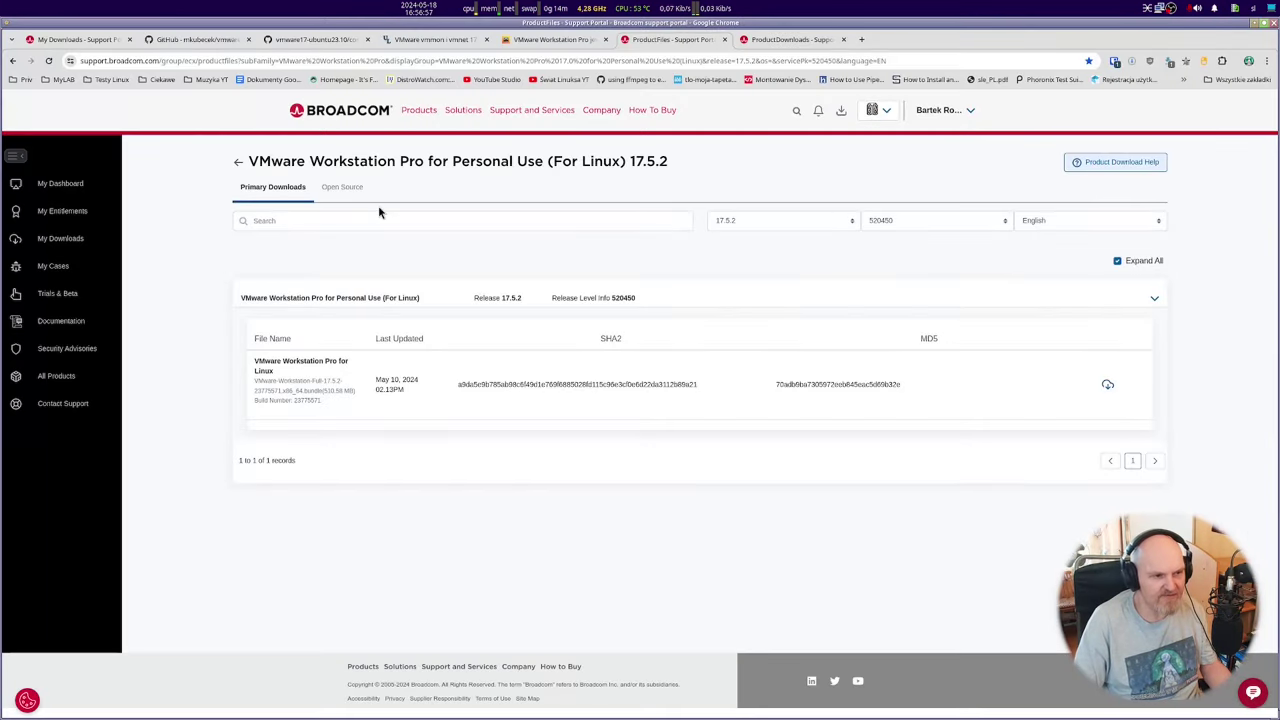
pyautogui.click(220, 42)
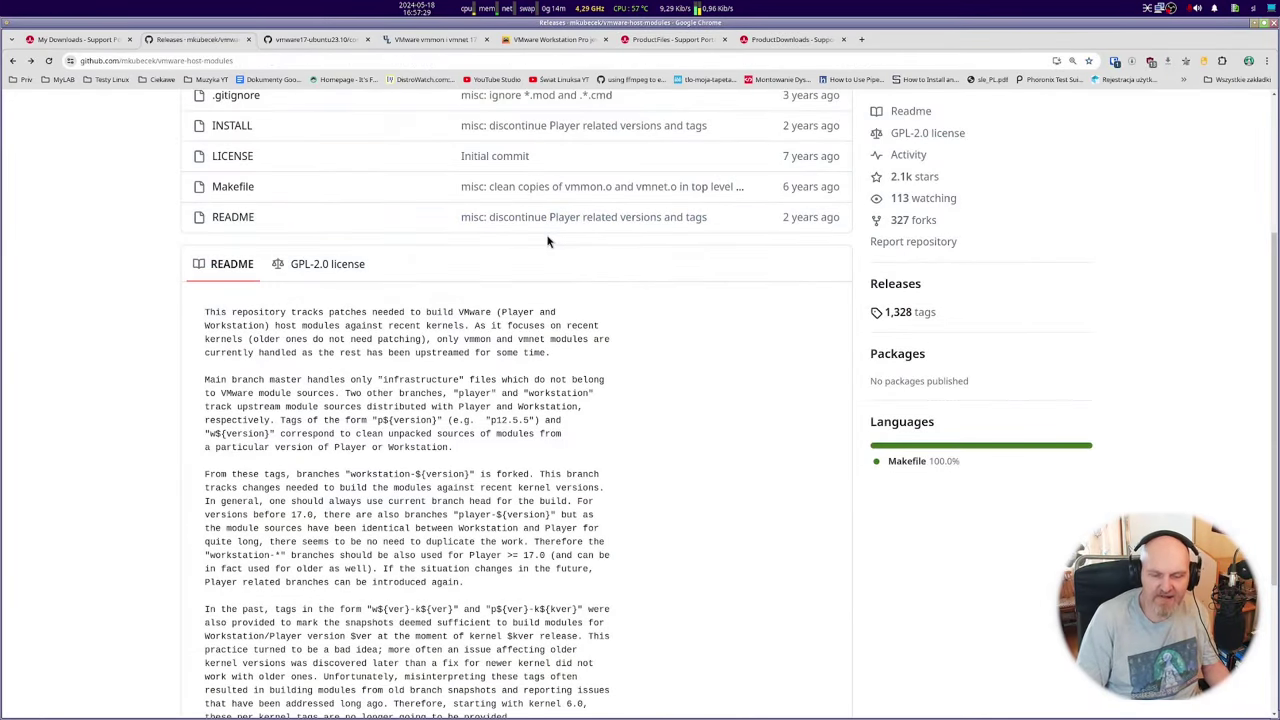
pyautogui.click(925, 318)
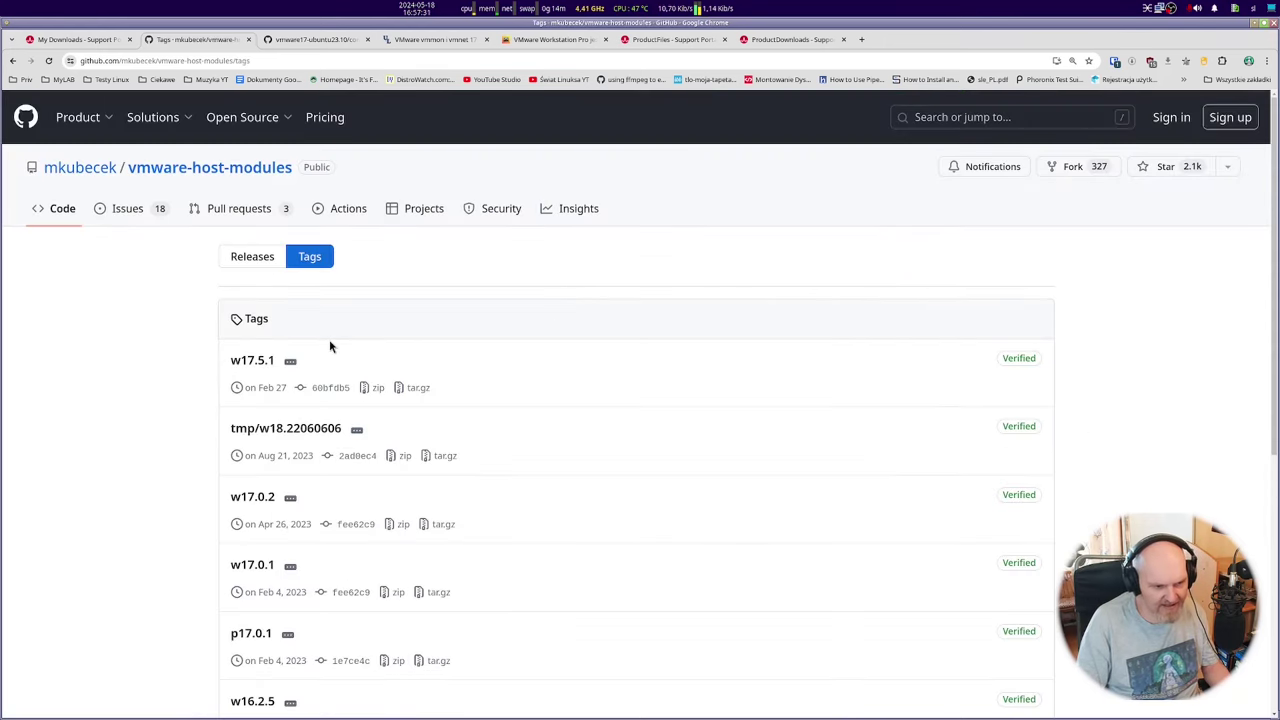
pyautogui.click(256, 362)
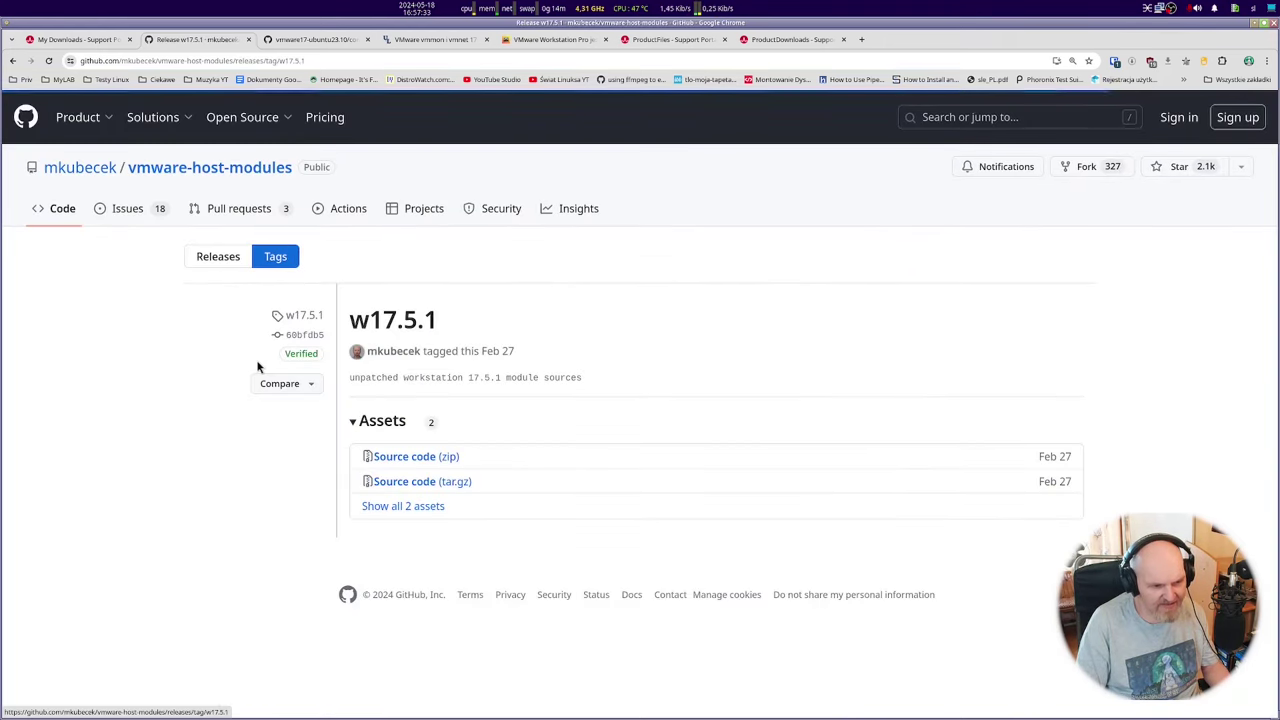
pyautogui.click(411, 460)
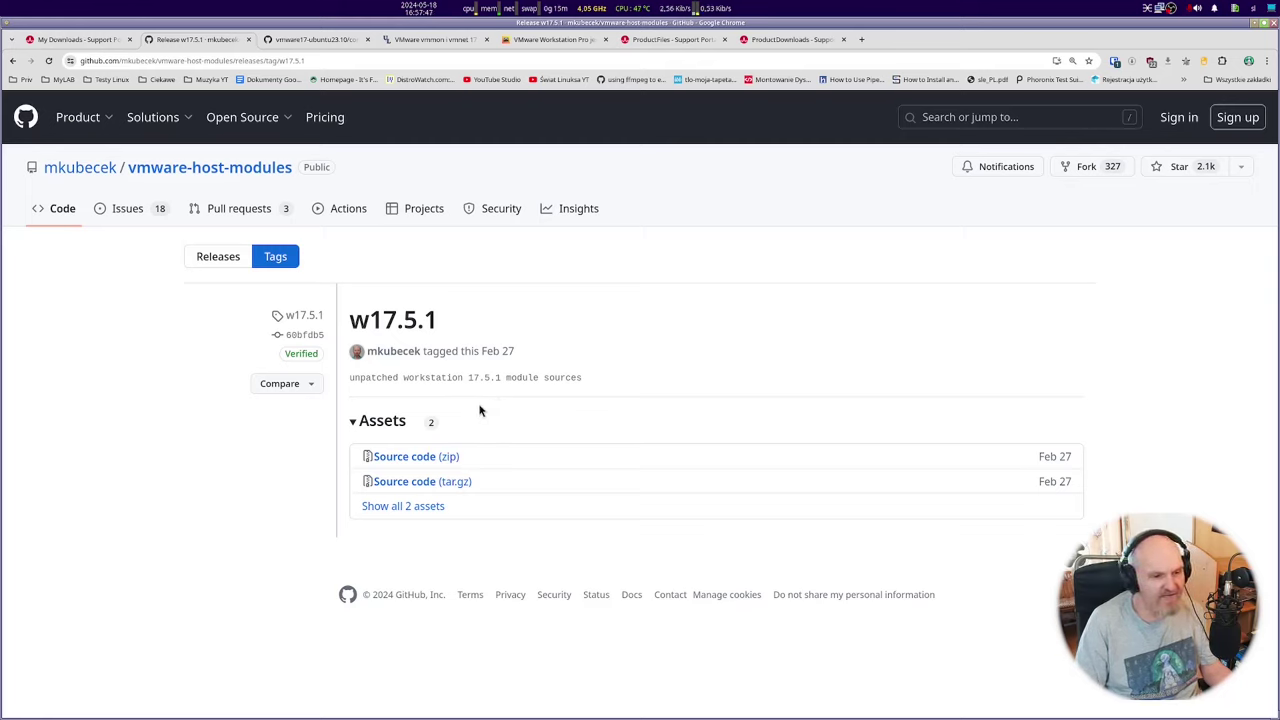
# Return to the vmware-host-modules repository's main page and view its file list and README
pyautogui.moveTo(85, 117)
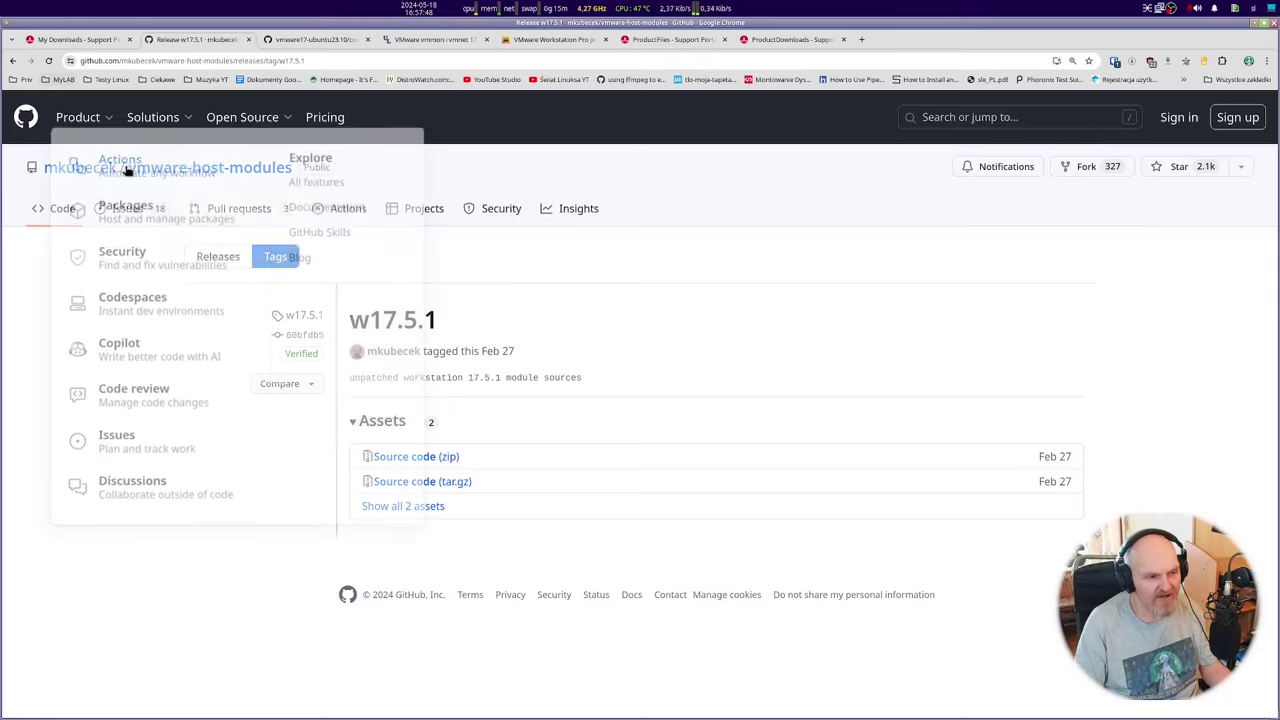
pyautogui.click(180, 172)
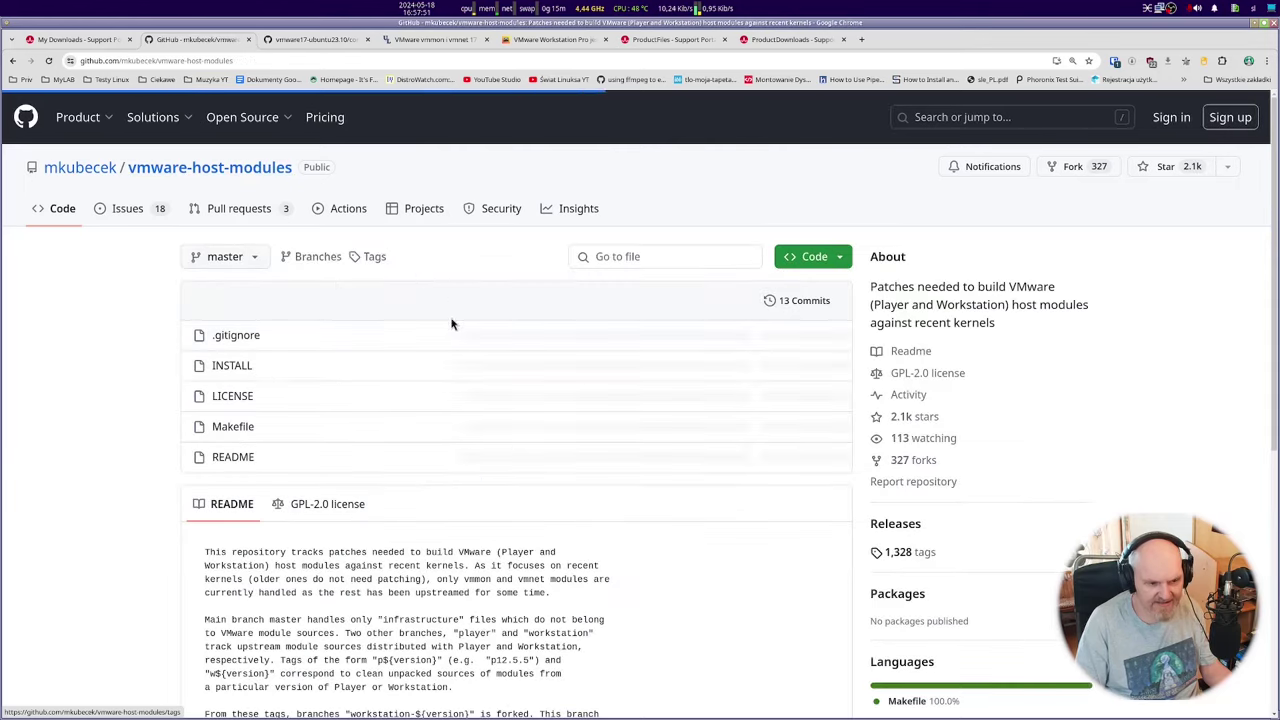
pyautogui.scroll(-1, 401, 386)
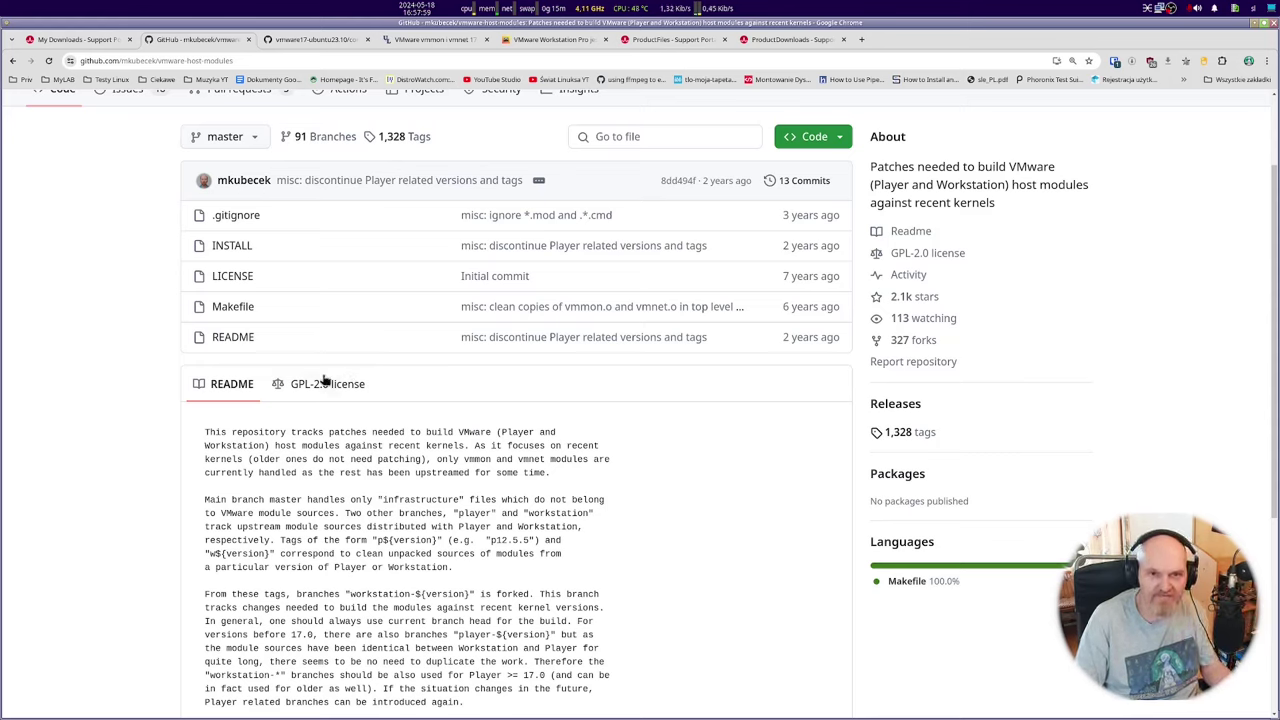
# View the compile_modules.sh script in the vmware17-ubuntu23.10 GitHub repository, highlighting its full code
pyautogui.click(330, 40)
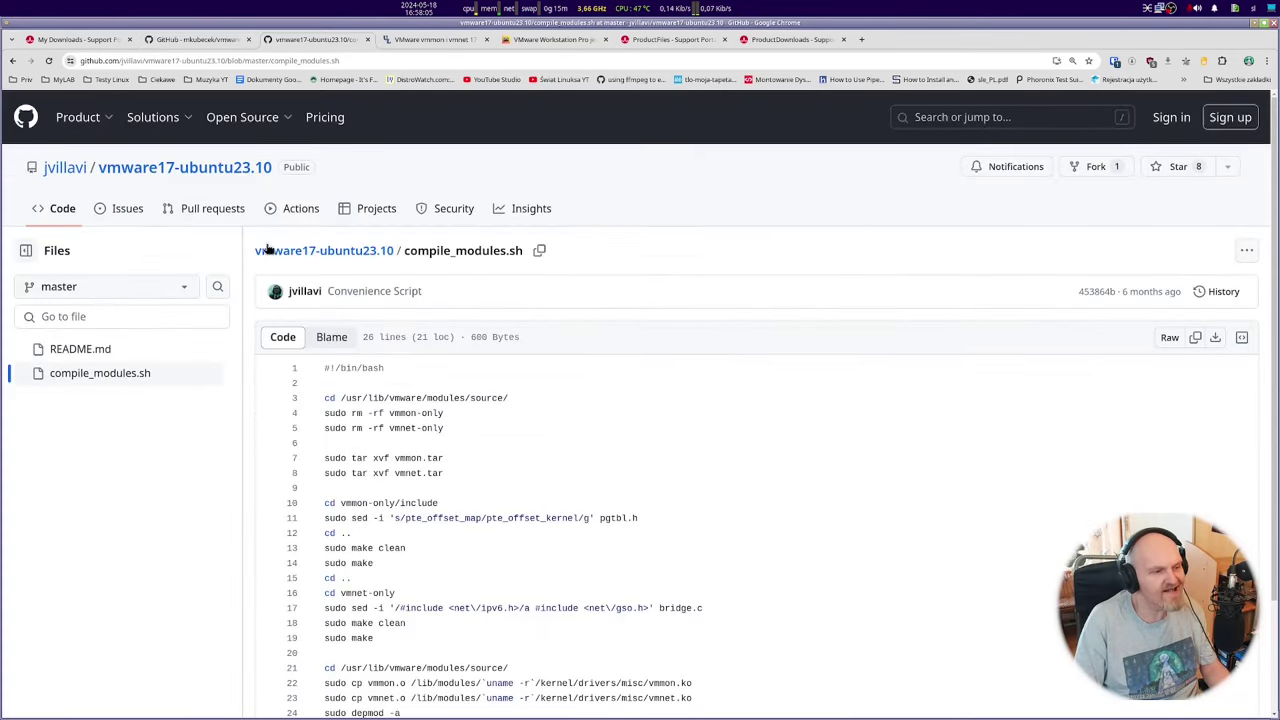
pyautogui.scroll(-3, 580, 377)
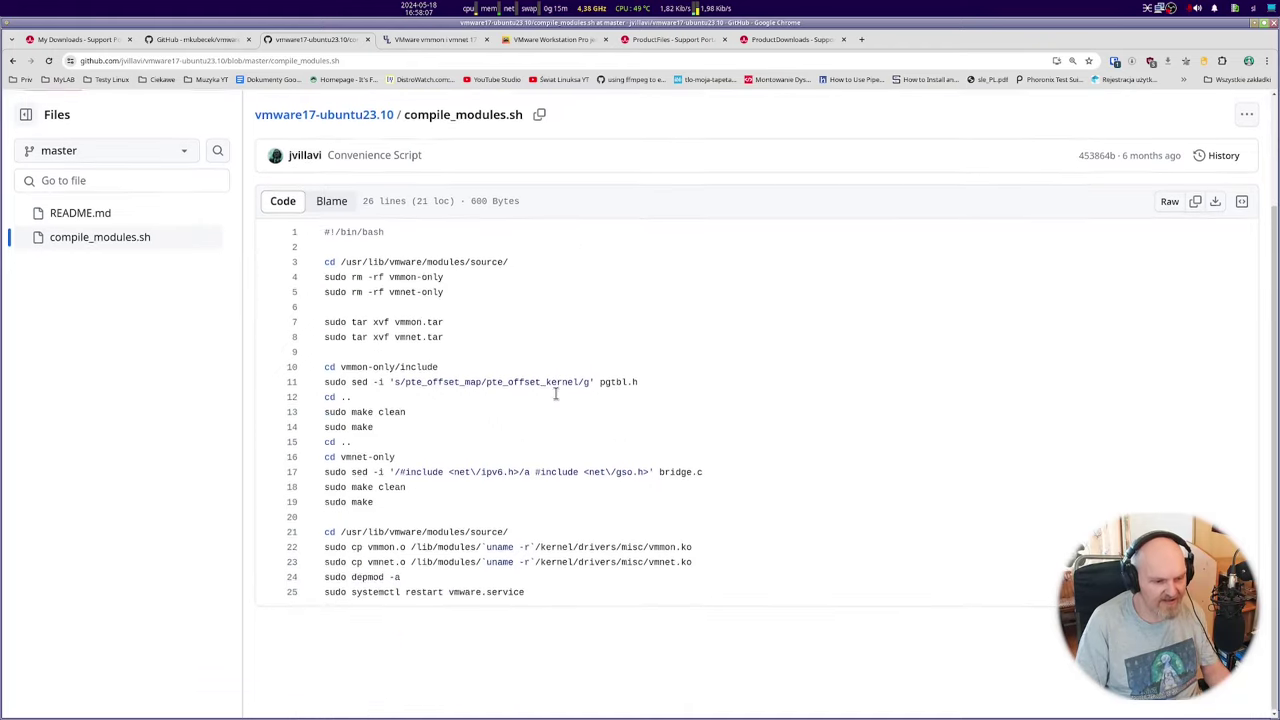
pyautogui.moveTo(538, 590); pyautogui.dragTo(316, 231)
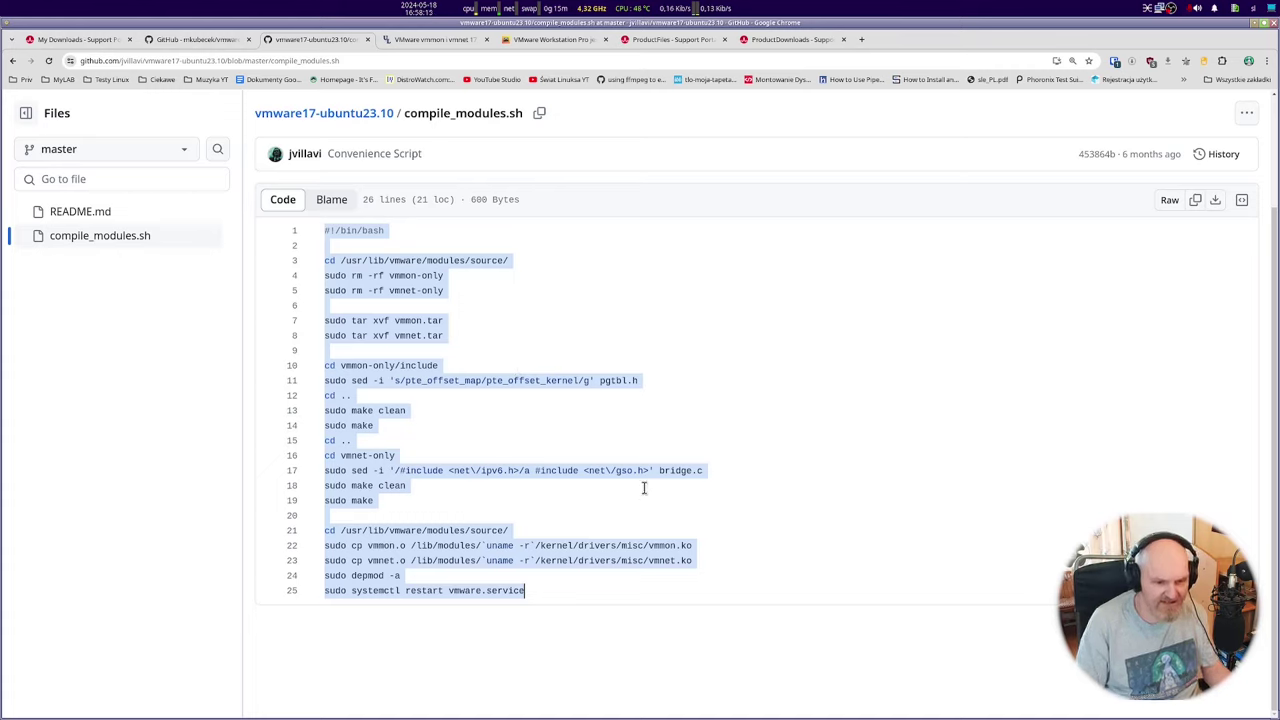
pyautogui.click(428, 380)
# Find the shell script that fixes and rebuilds the vmmon module in the Unix & Linux answer on kernel 6.8.0
pyautogui.click(441, 38)
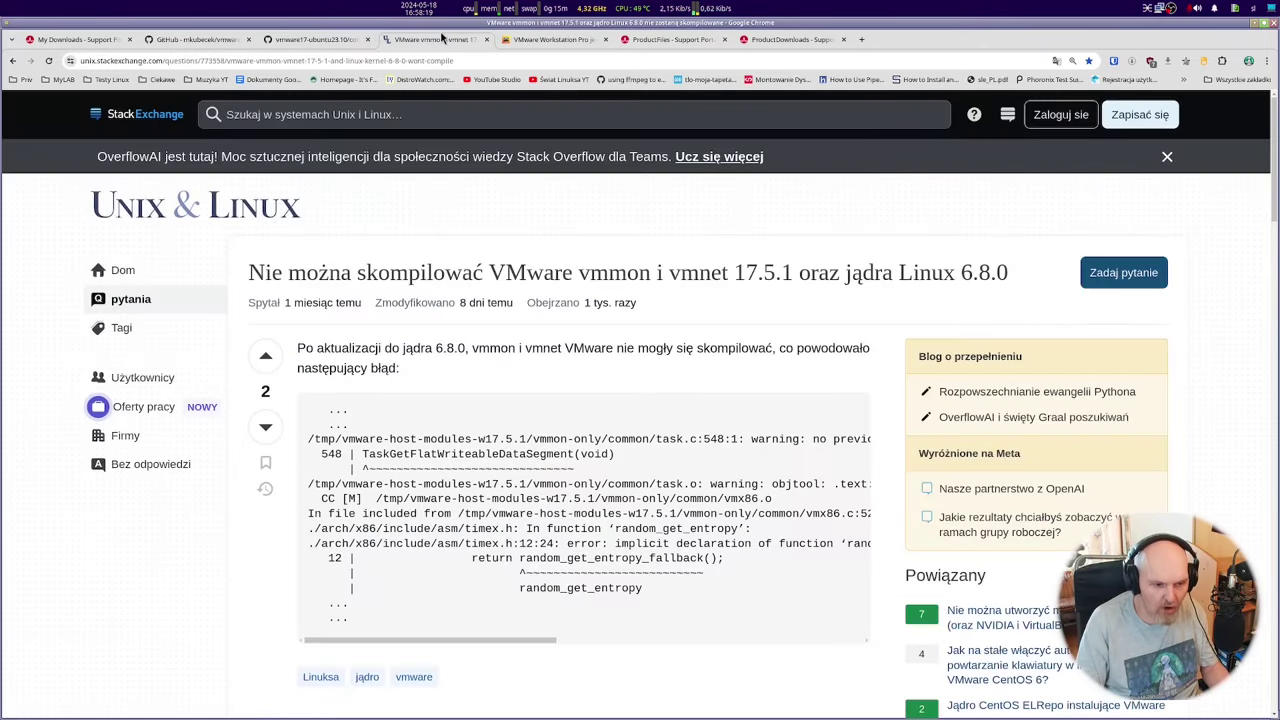
pyautogui.scroll(-20, 530, 370)
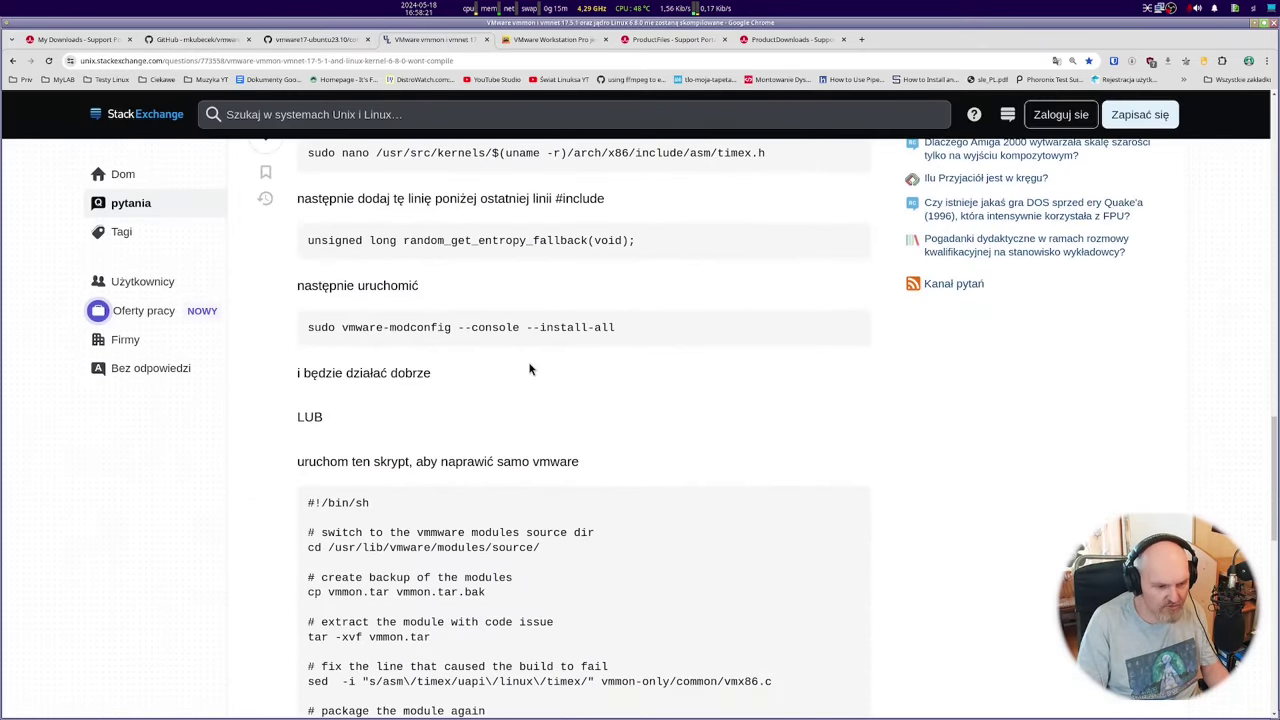
pyautogui.scroll(-5, 529, 368)
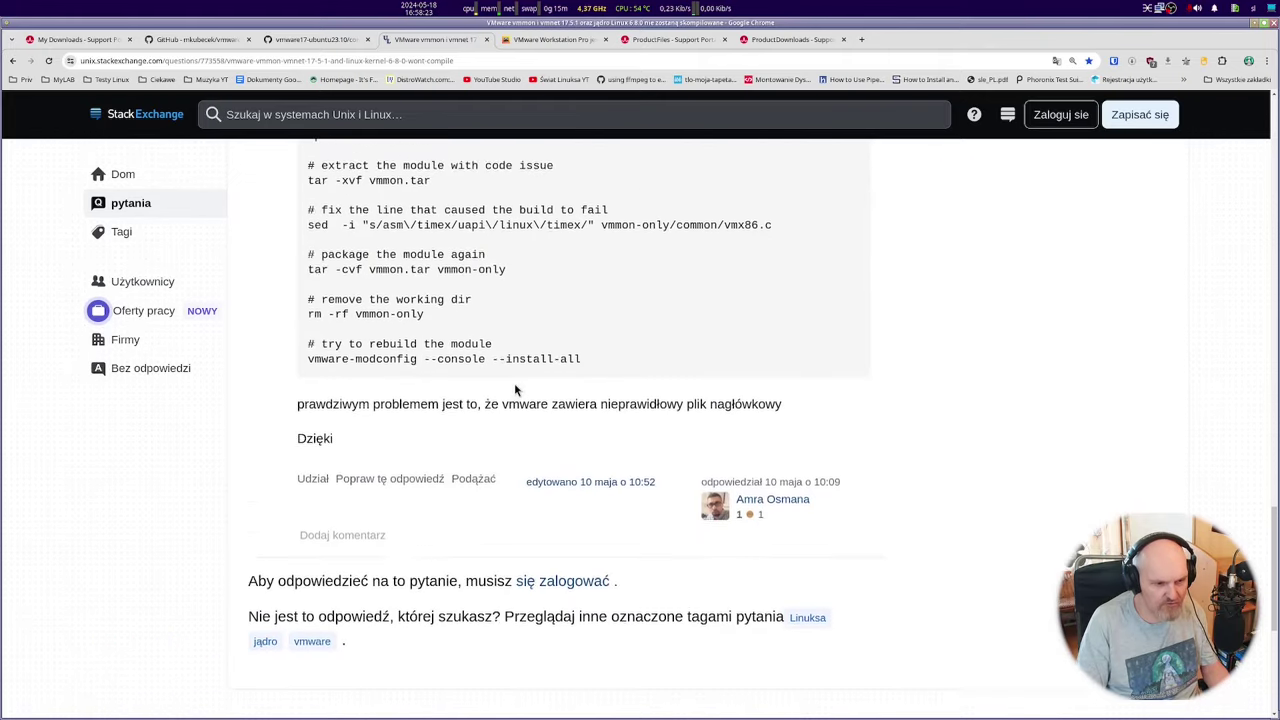
pyautogui.scroll(2, 514, 383)
pyautogui.moveTo(580, 568)
pyautogui.mouseDown()
pyautogui.moveTo(376, 481)
pyautogui.moveTo(362, 438)
pyautogui.moveTo(583, 577)
pyautogui.mouseUp()
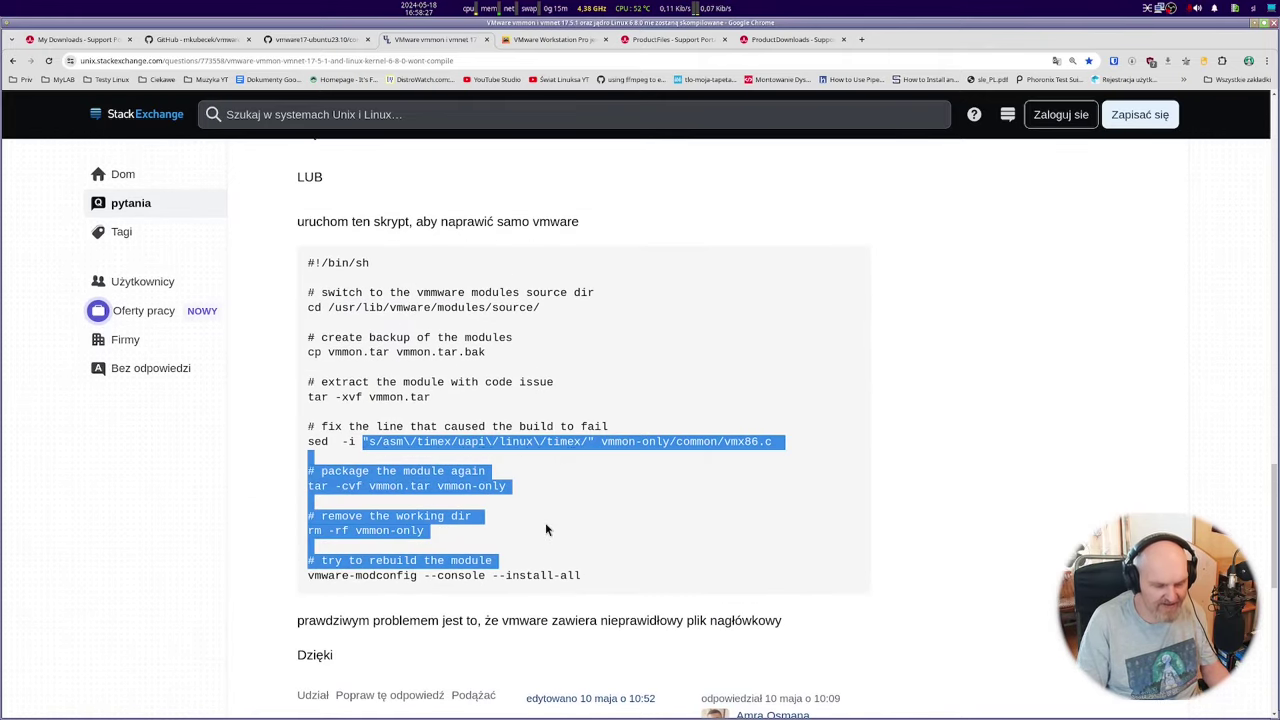
# Open the desktop's vmware.sh script in Mousepad, enlarge its text for reading, and close it
pyautogui.click(1273, 8)
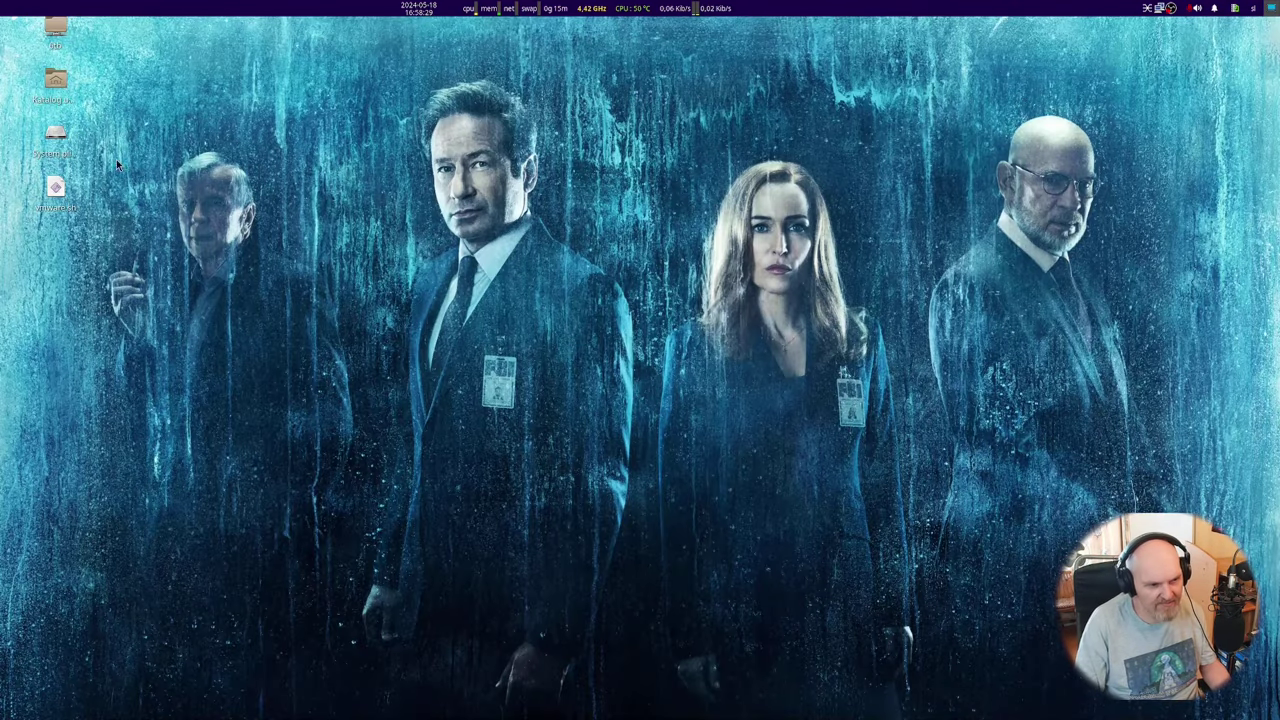
pyautogui.rightClick(53, 191)
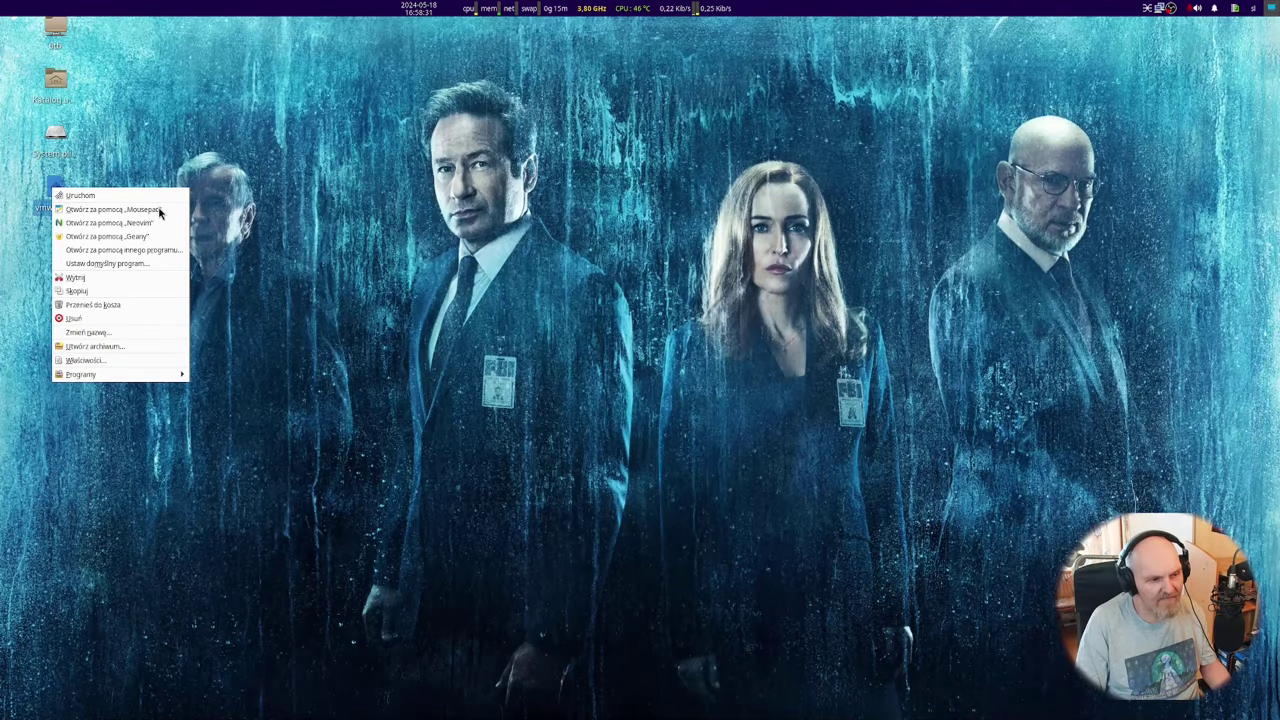
pyautogui.click(110, 209)
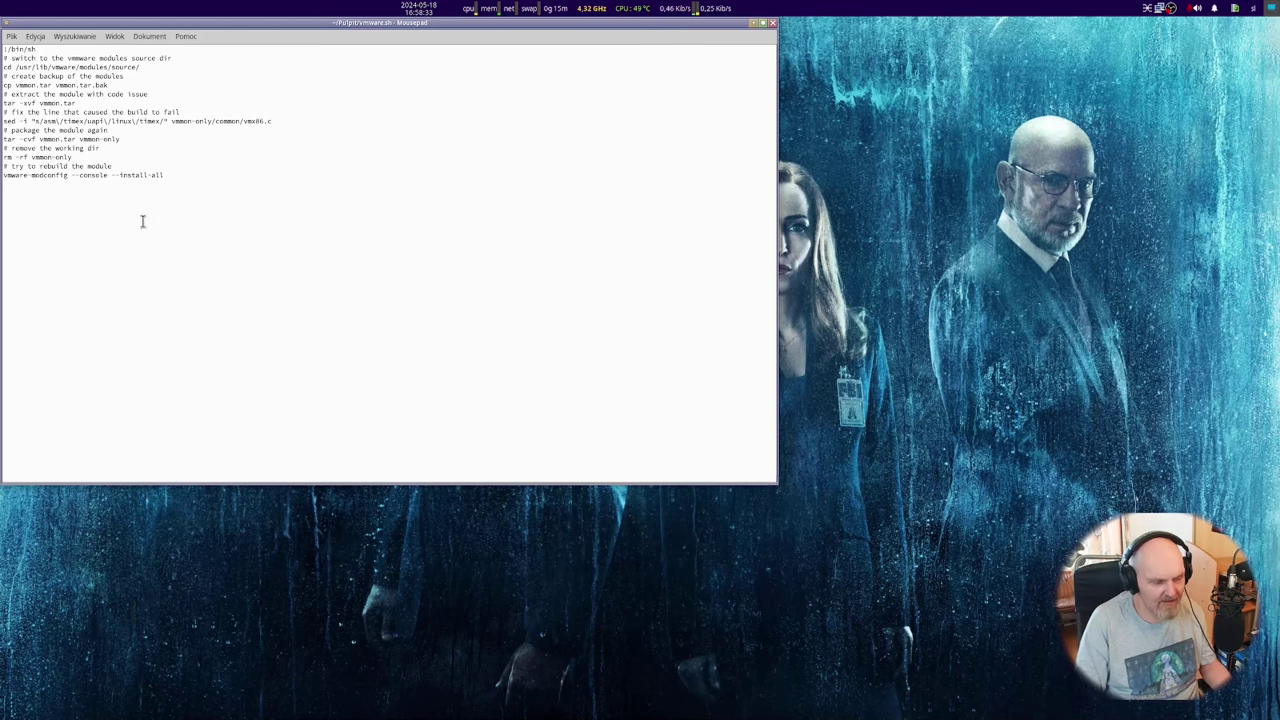
pyautogui.scroll(5, 134, 226)
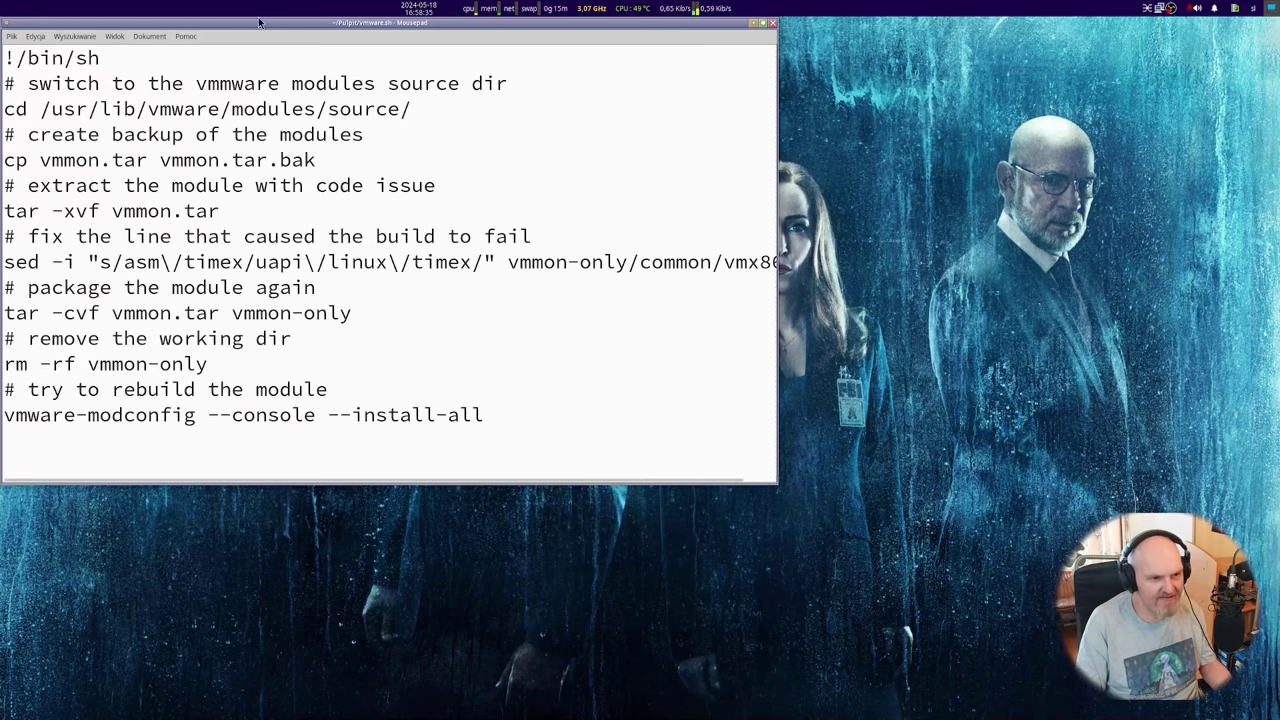
pyautogui.moveTo(122, 20); pyautogui.dragTo(380, 56)
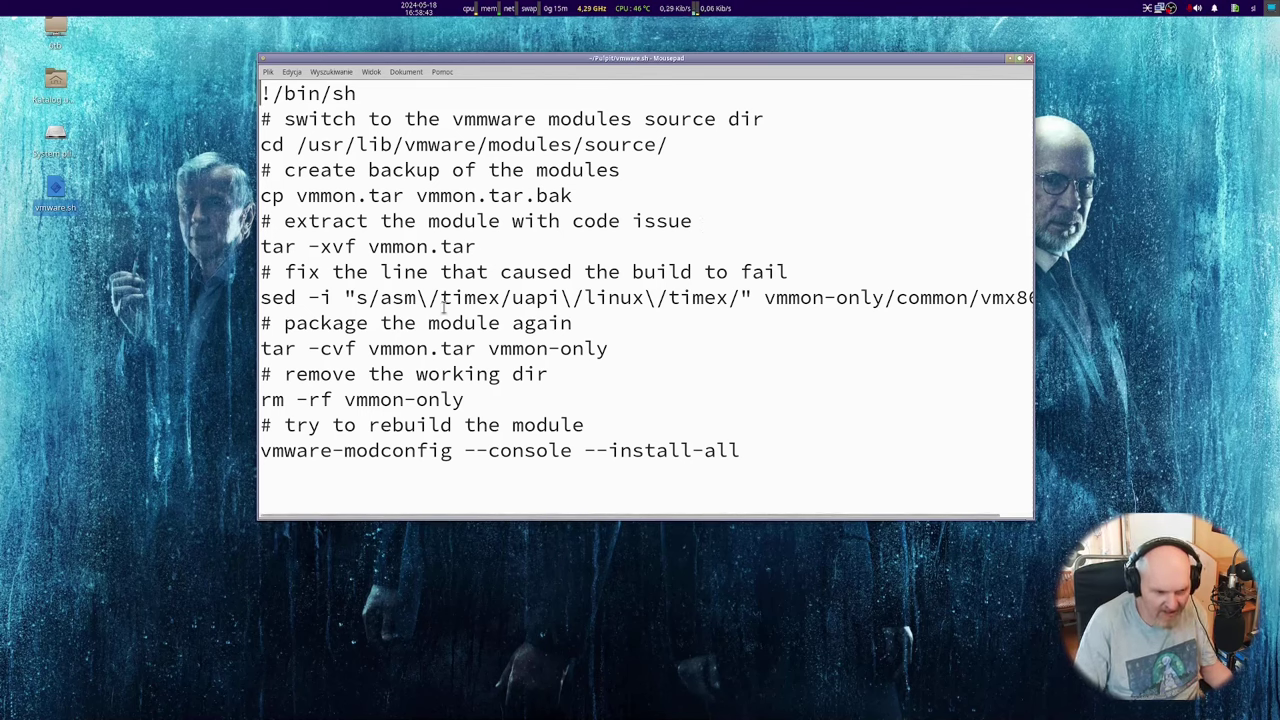
pyautogui.click(1028, 59)
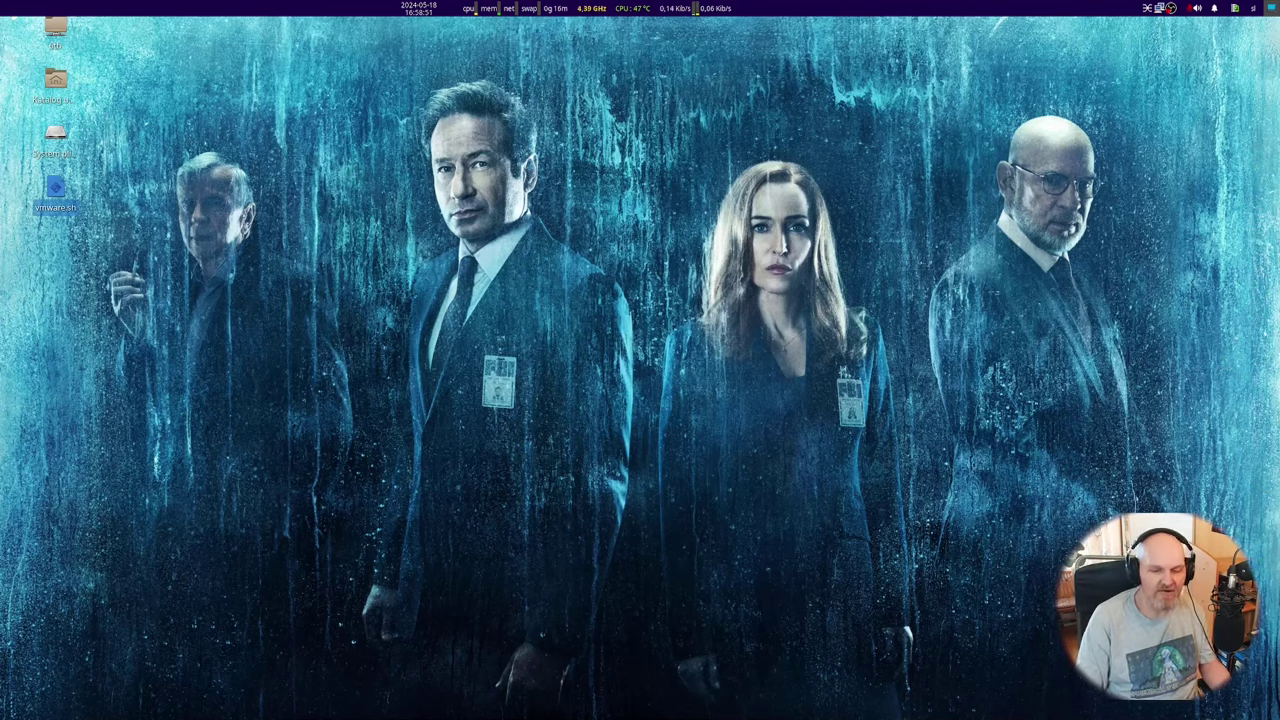
# Launch VMware Workstation and shrink its window so that it sits centrally on the desktop
pyautogui.moveTo(1262, 300)
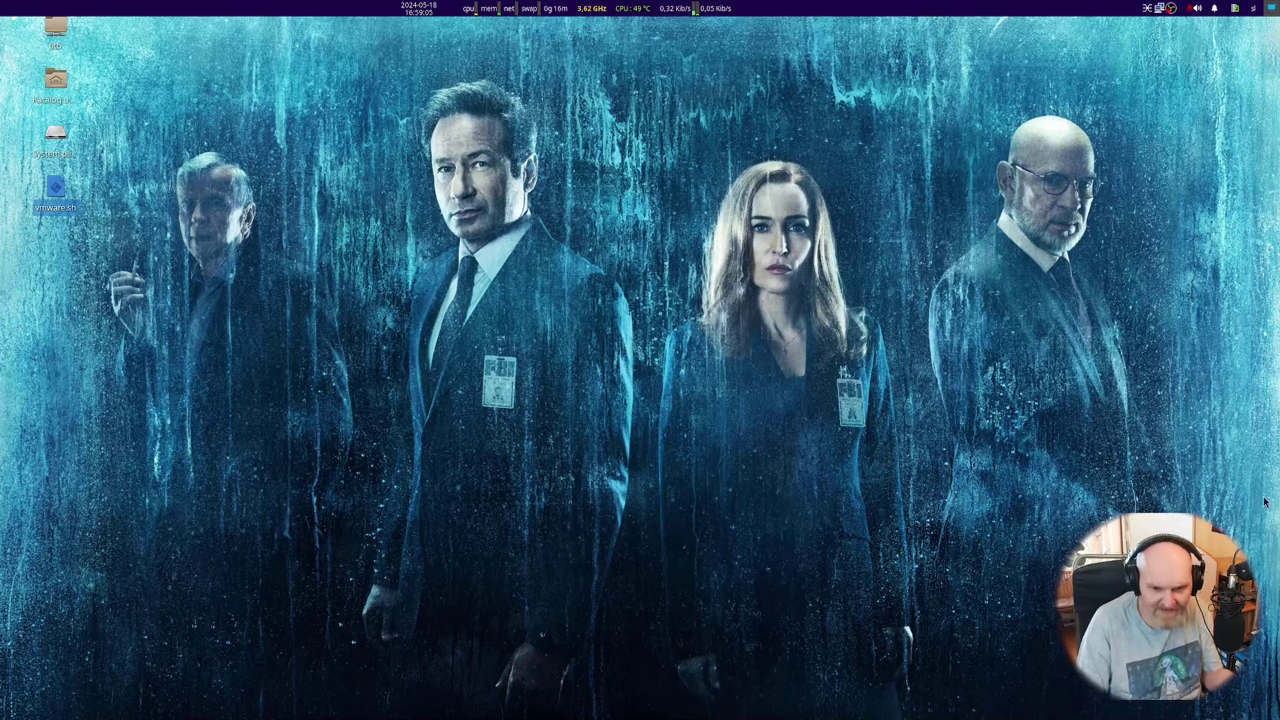
pyautogui.moveTo(1268, 502)
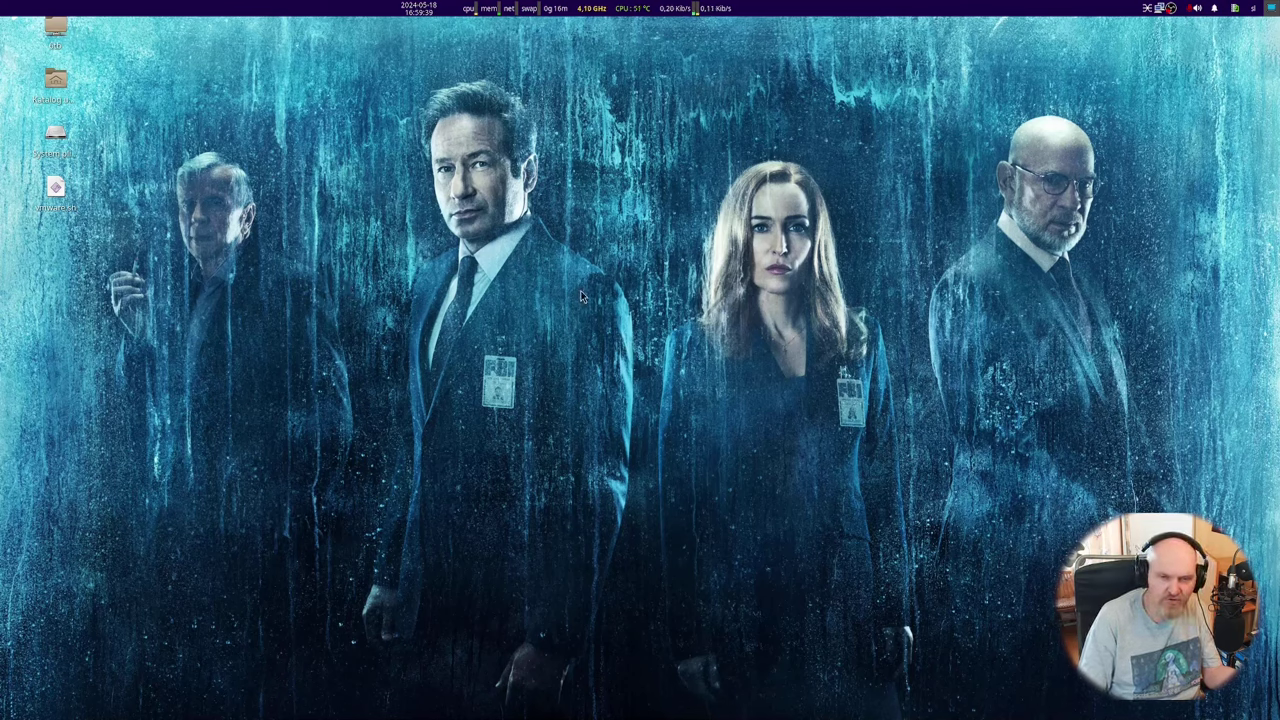
pyautogui.moveTo(1262, 372)
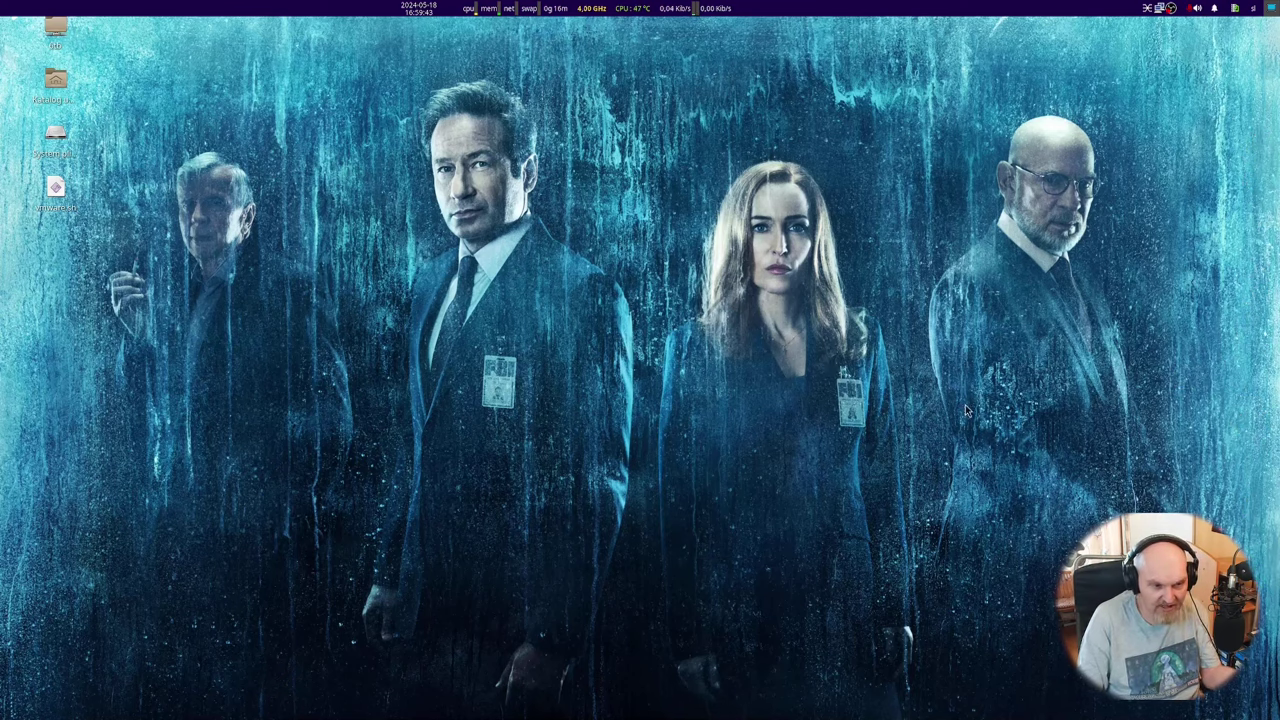
pyautogui.moveTo(1265, 420)
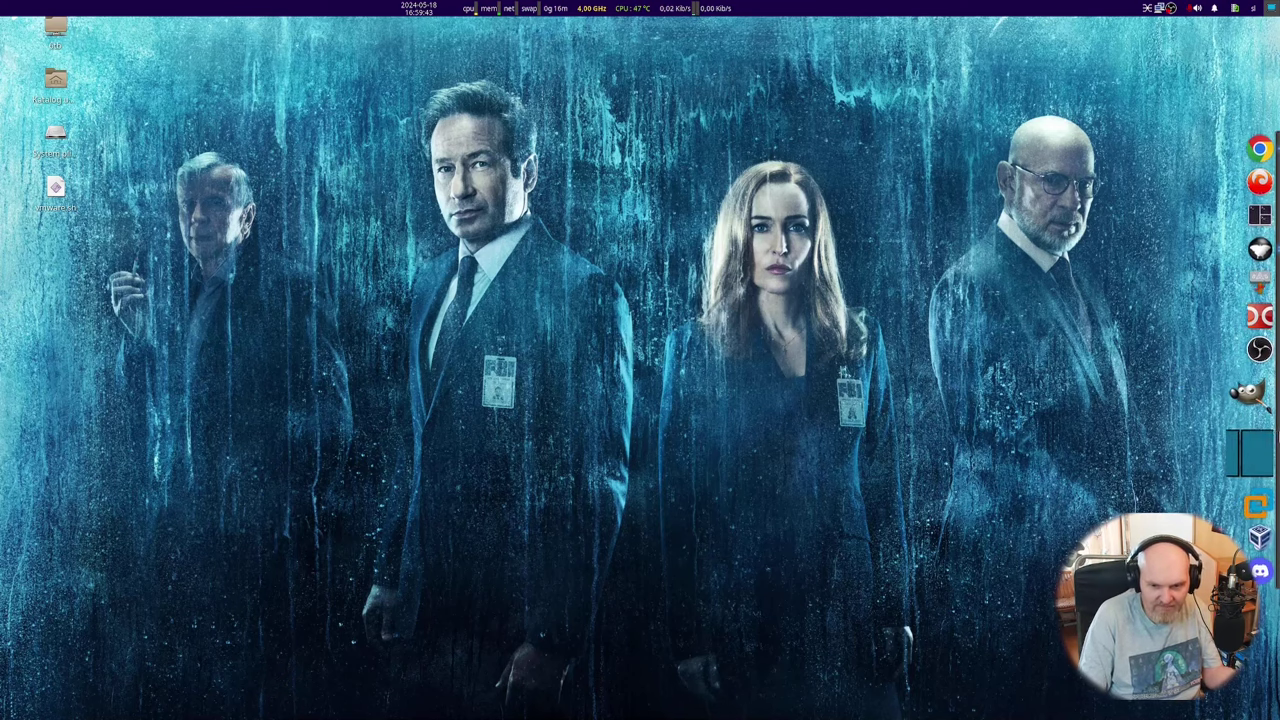
pyautogui.click(1259, 494)
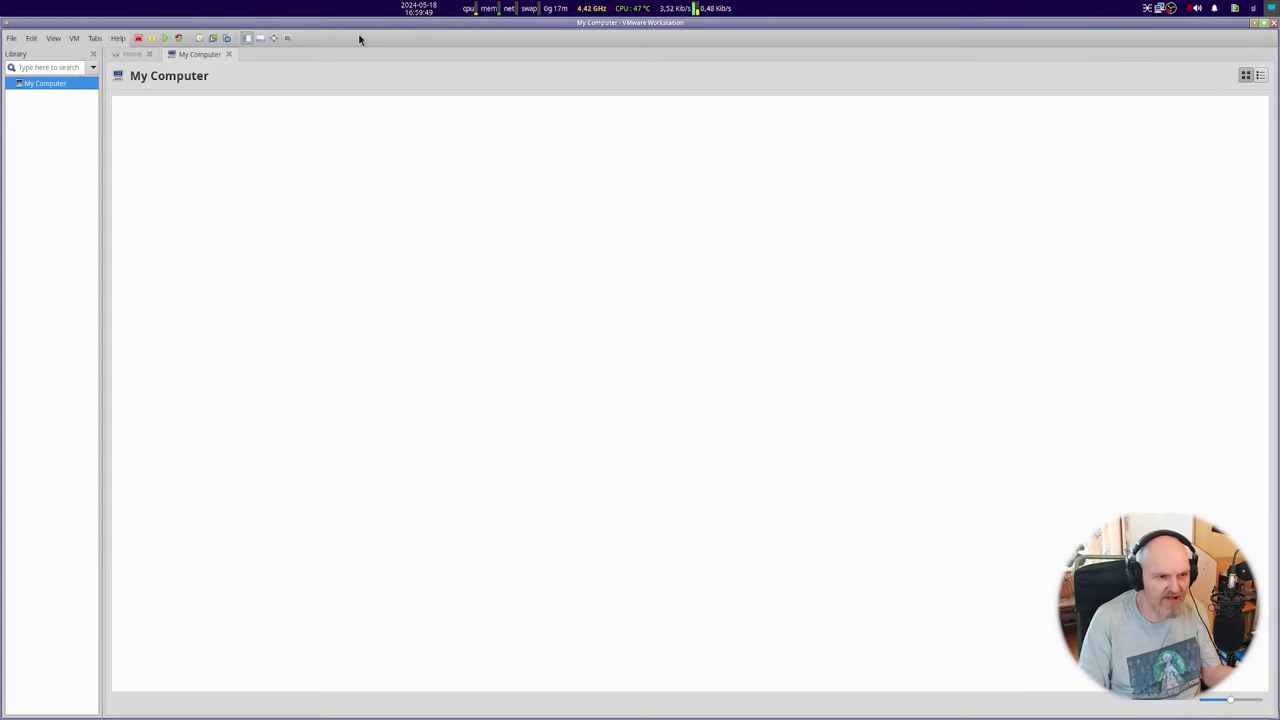
pyautogui.moveTo(361, 31); pyautogui.dragTo(416, 71)
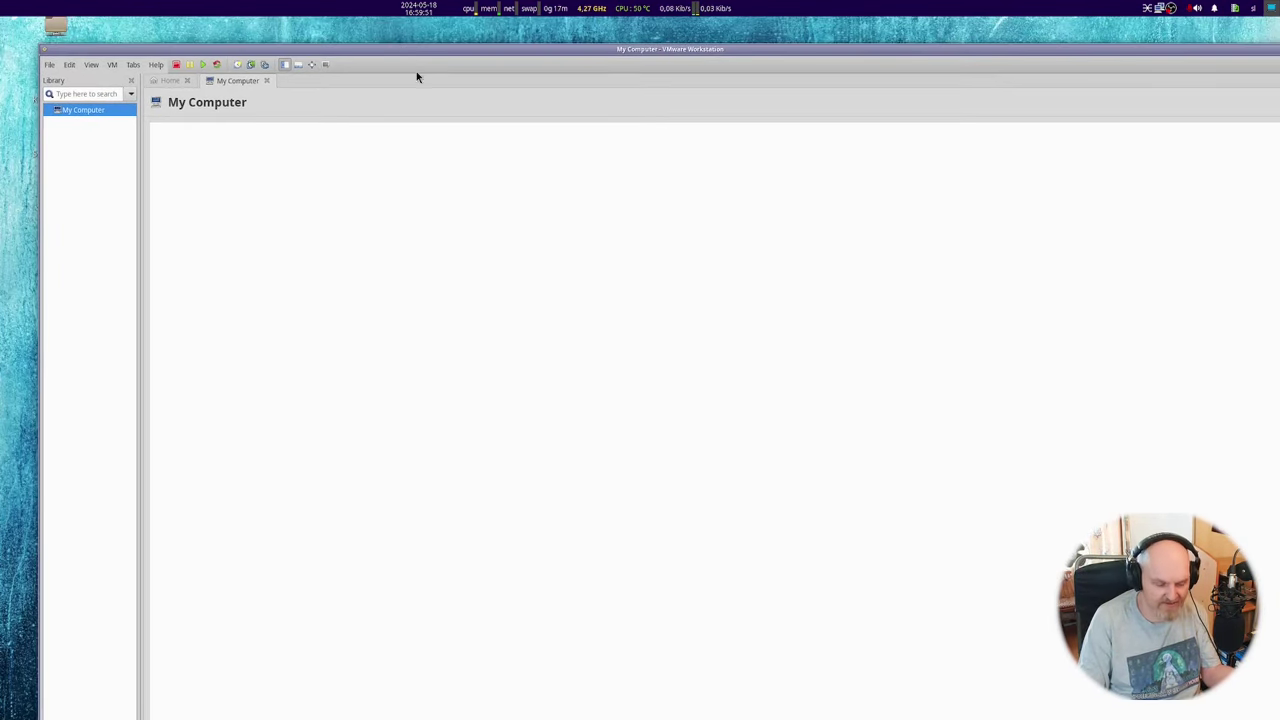
pyautogui.moveTo(369, 280); pyautogui.dragTo(740, 457)
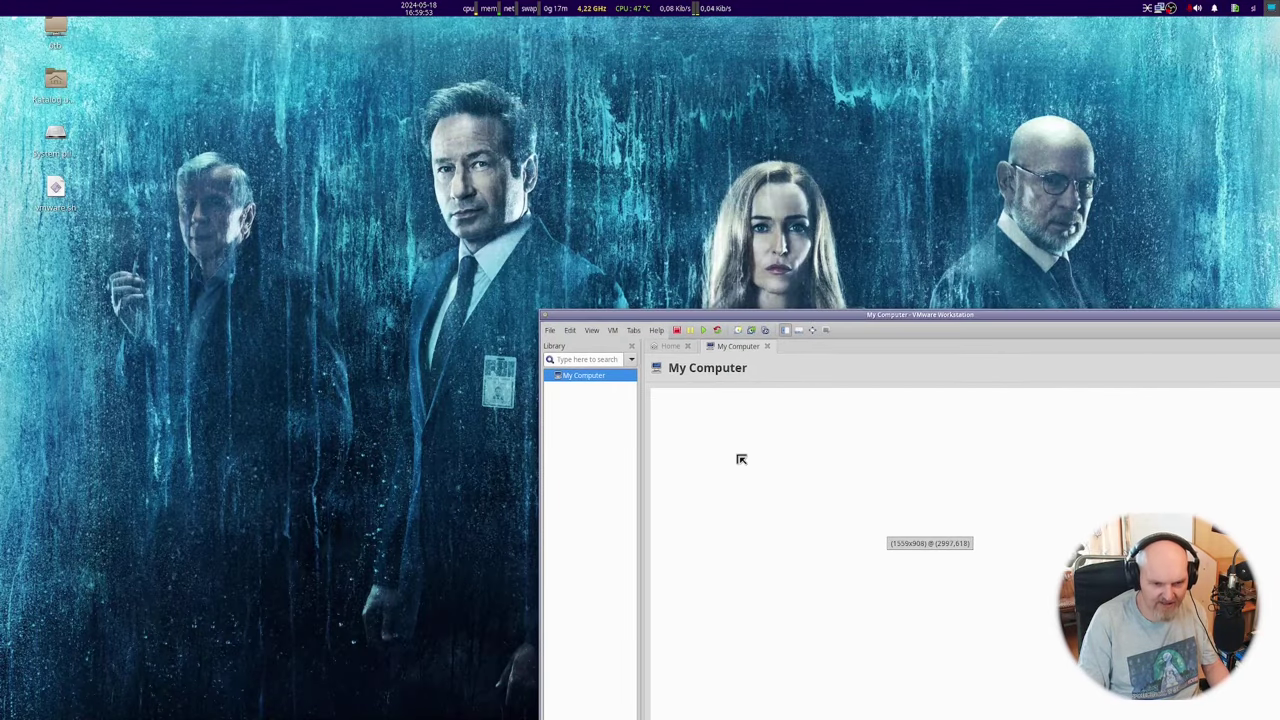
pyautogui.doubleClick(892, 316)
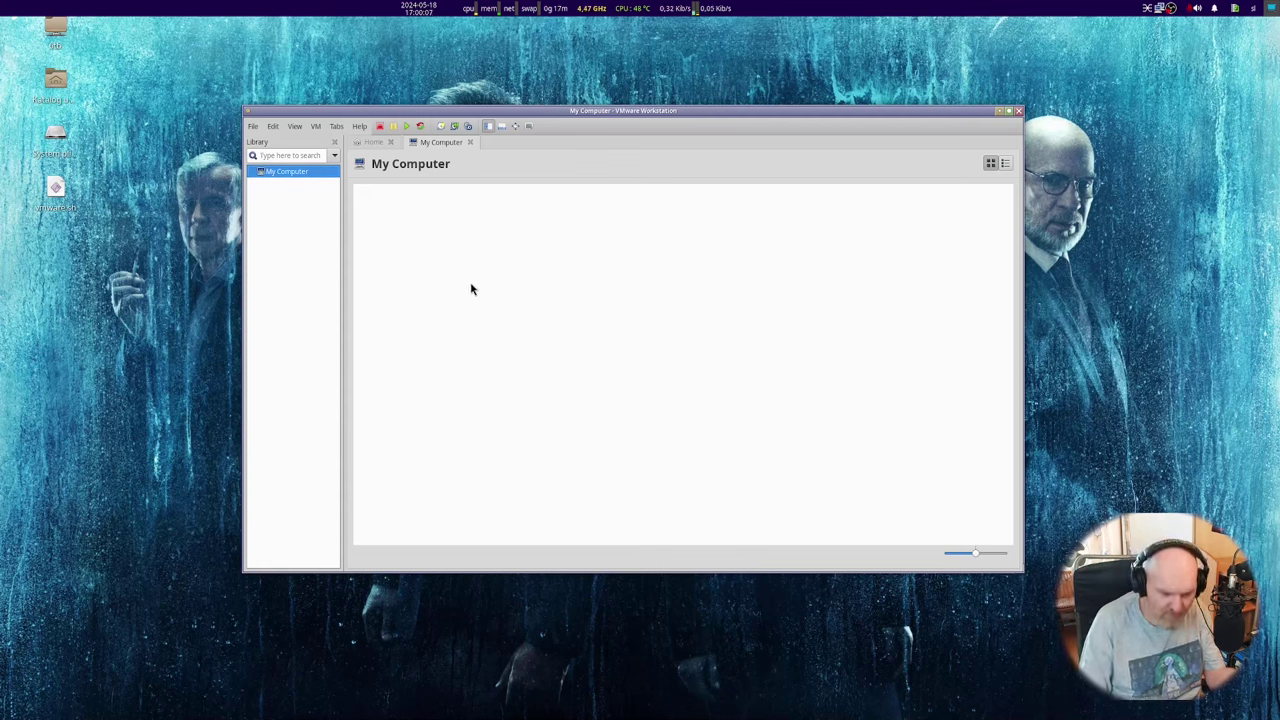
pyautogui.click(282, 218)
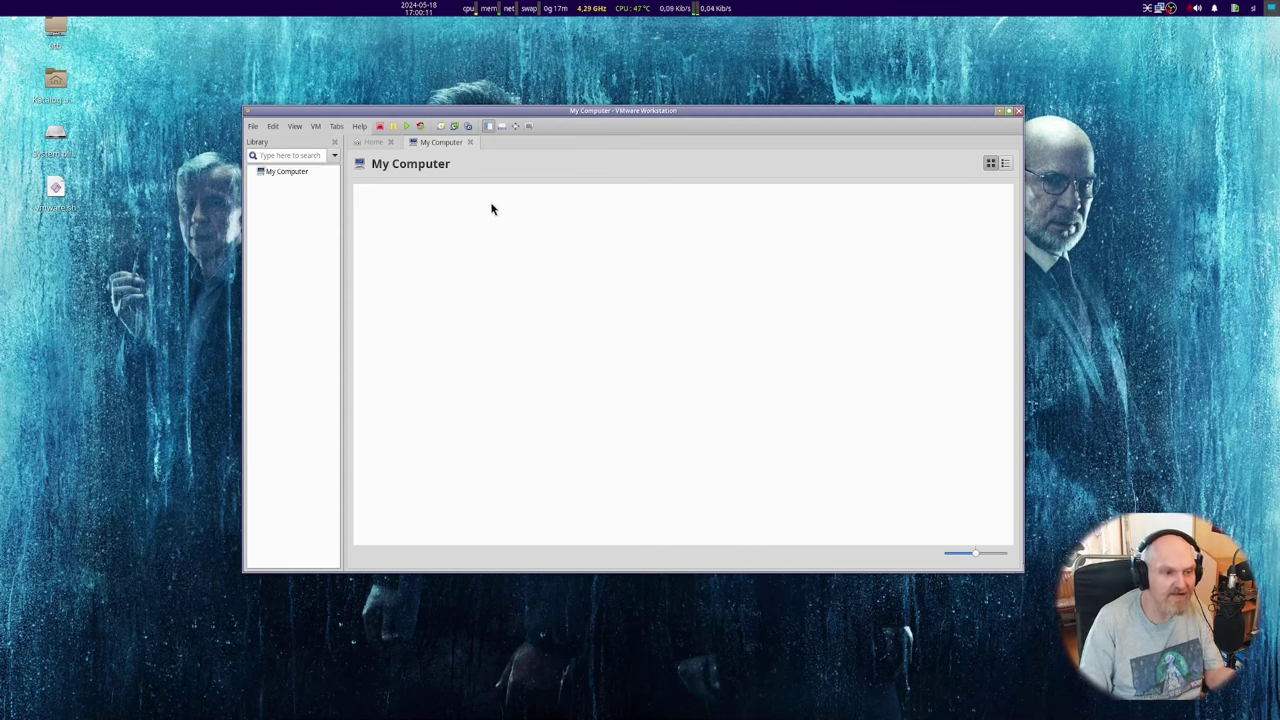
# Open VMware Workstation's preferences and review the default virtual machine location and the Input, Hot Keys and Display settings
pyautogui.click(273, 126)
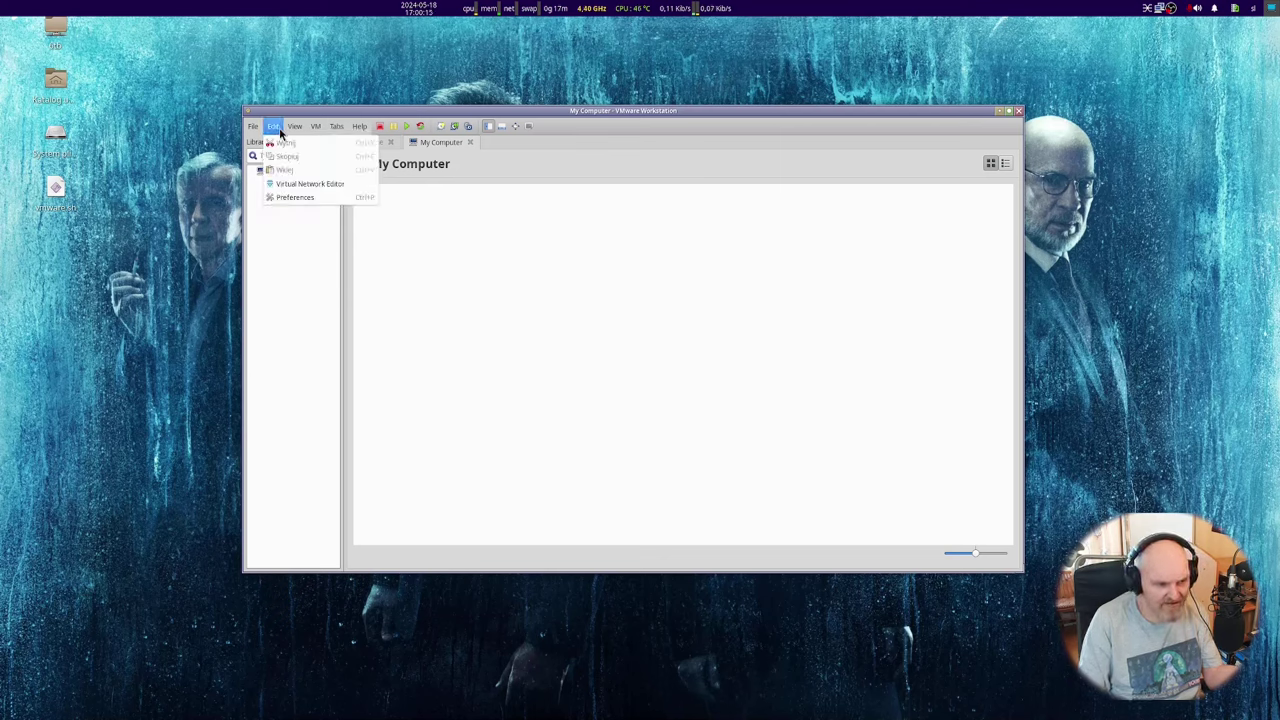
pyautogui.click(295, 198)
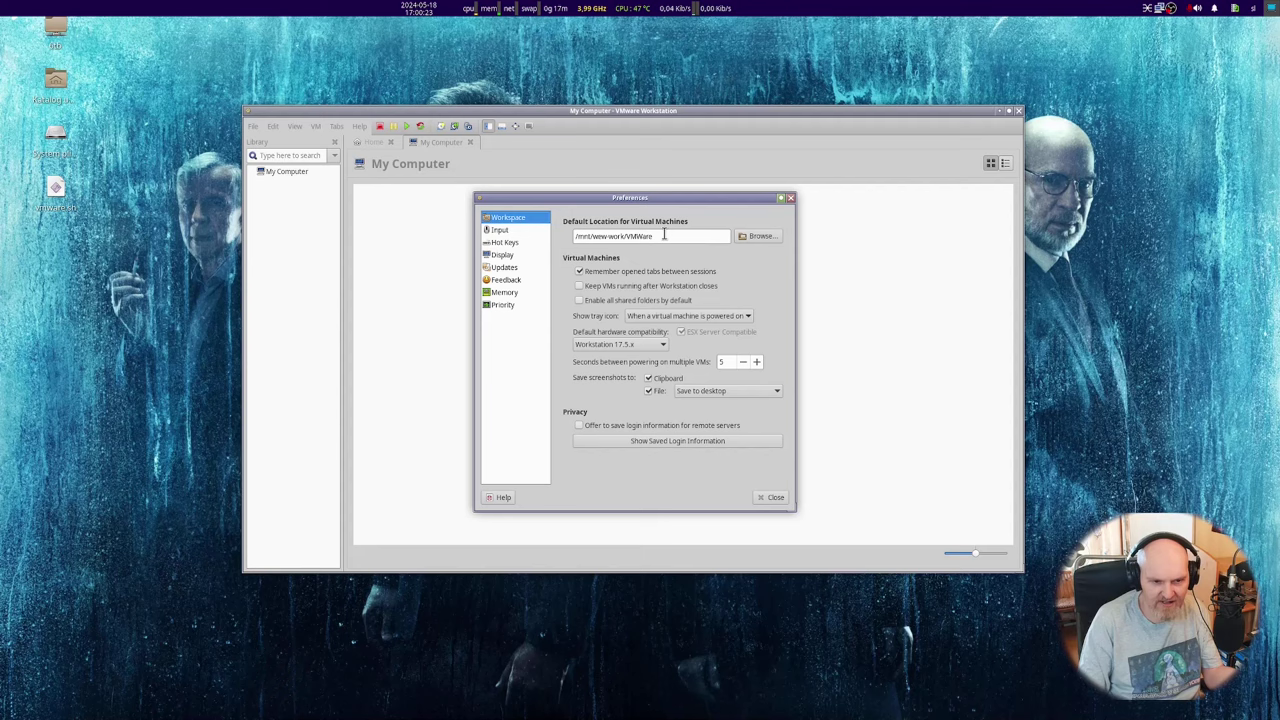
pyautogui.moveTo(649, 236); pyautogui.dragTo(497, 236)
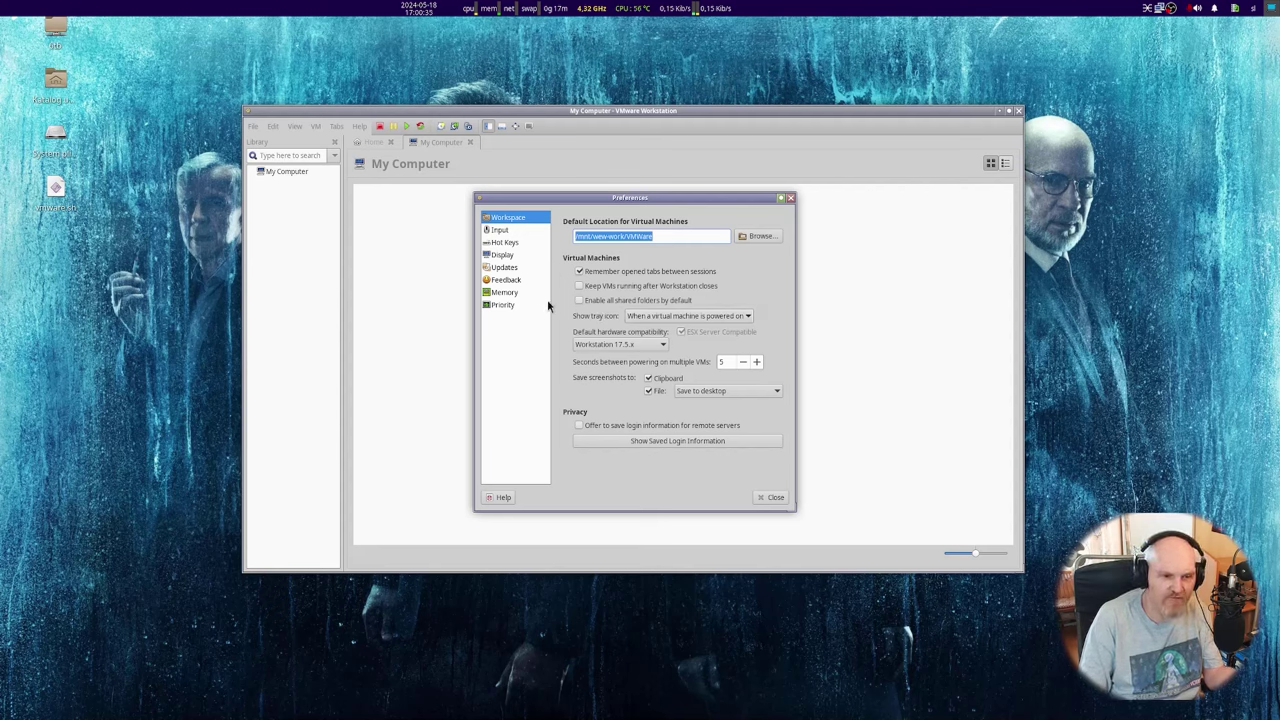
pyautogui.click(500, 230)
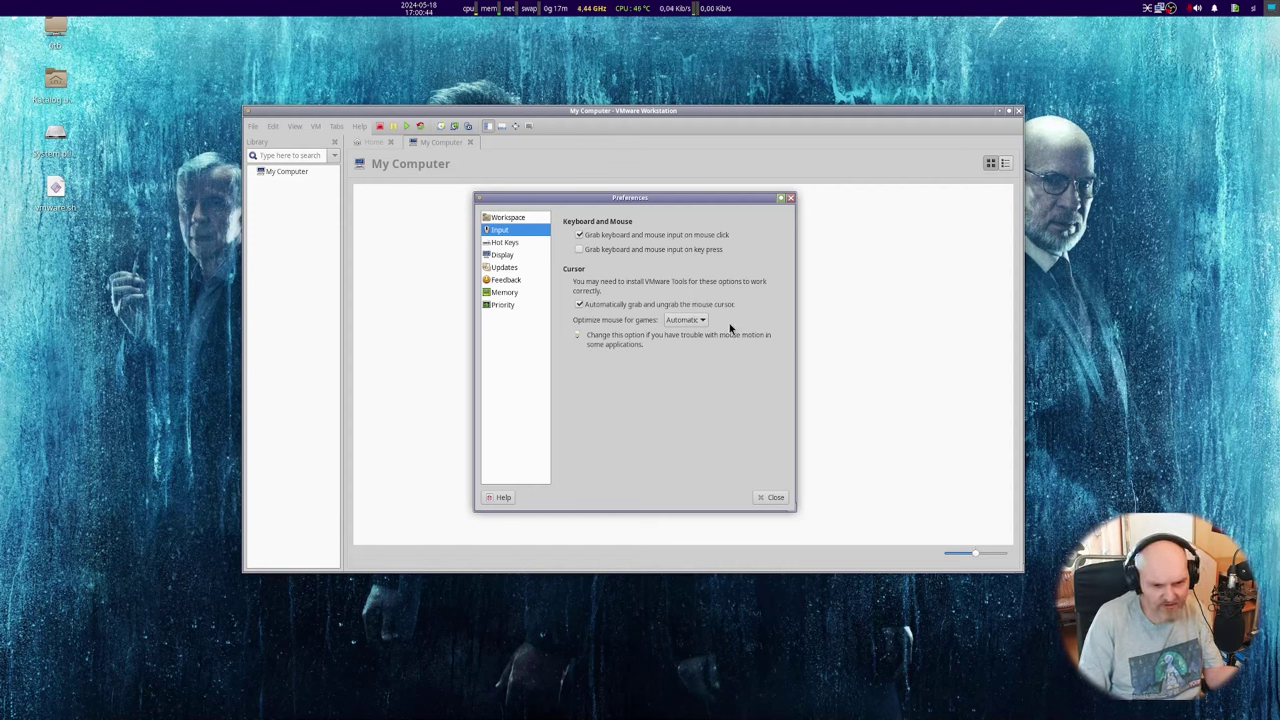
pyautogui.click(515, 248)
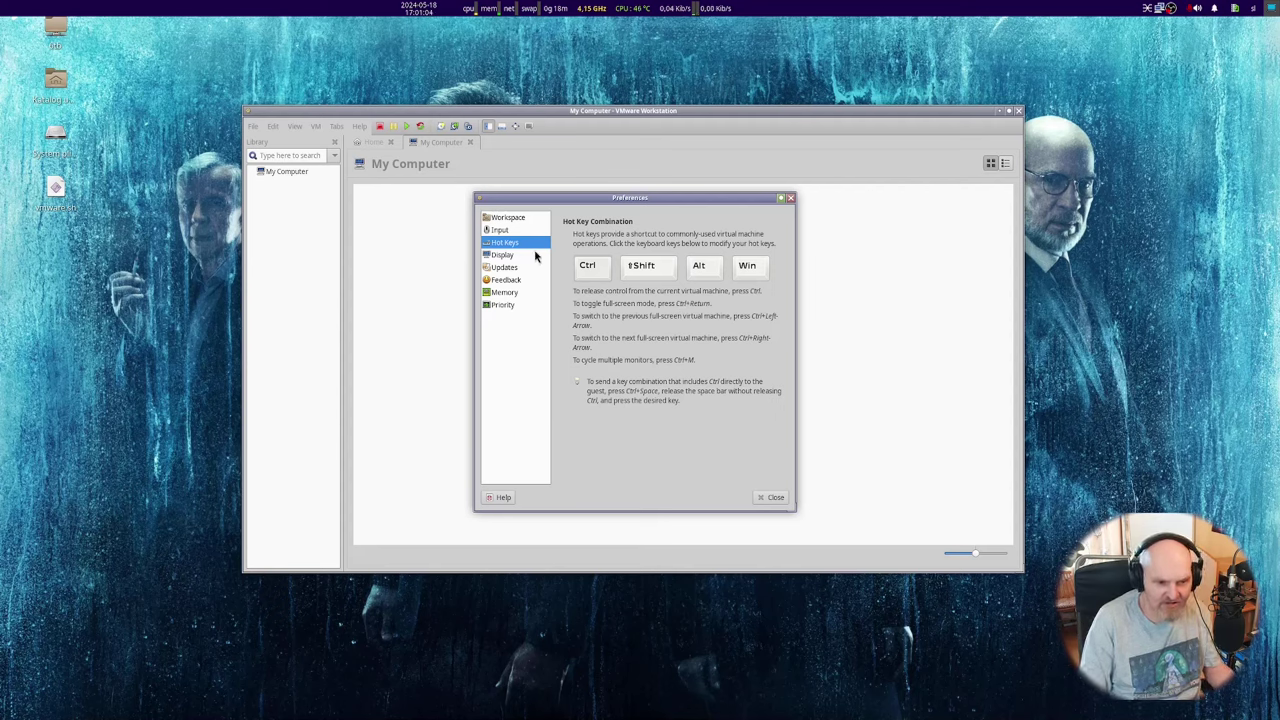
pyautogui.click(503, 254)
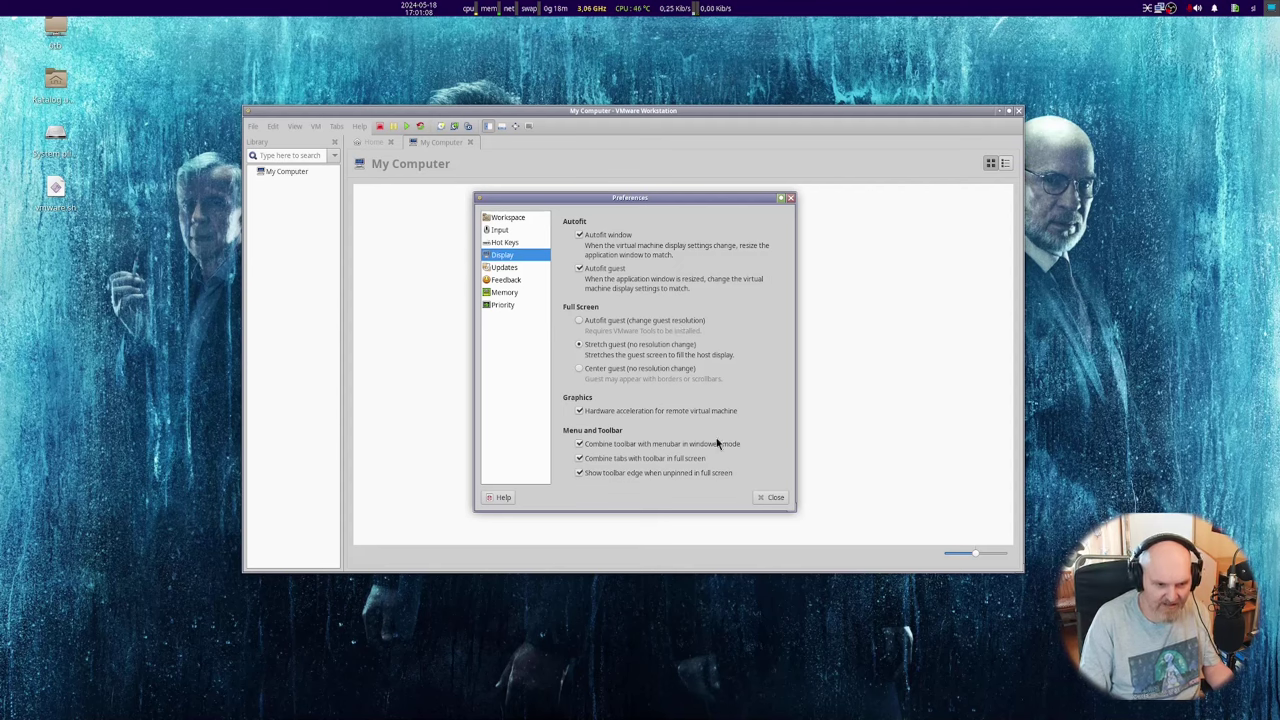
# Review the Updates, Feedback, Memory and Priority preferences, and close the preferences
pyautogui.click(504, 268)
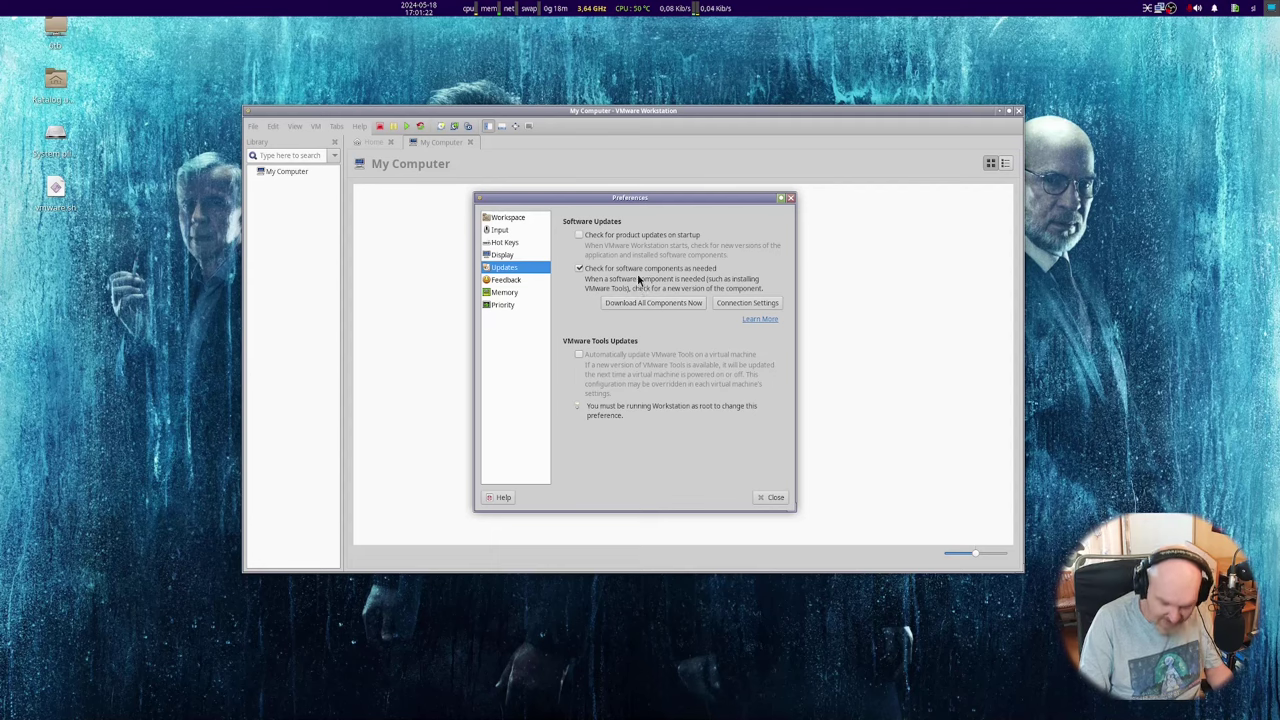
pyautogui.moveTo(634, 197)
pyautogui.mouseDown()
pyautogui.moveTo(543, 184)
pyautogui.moveTo(628, 200)
pyautogui.mouseUp()
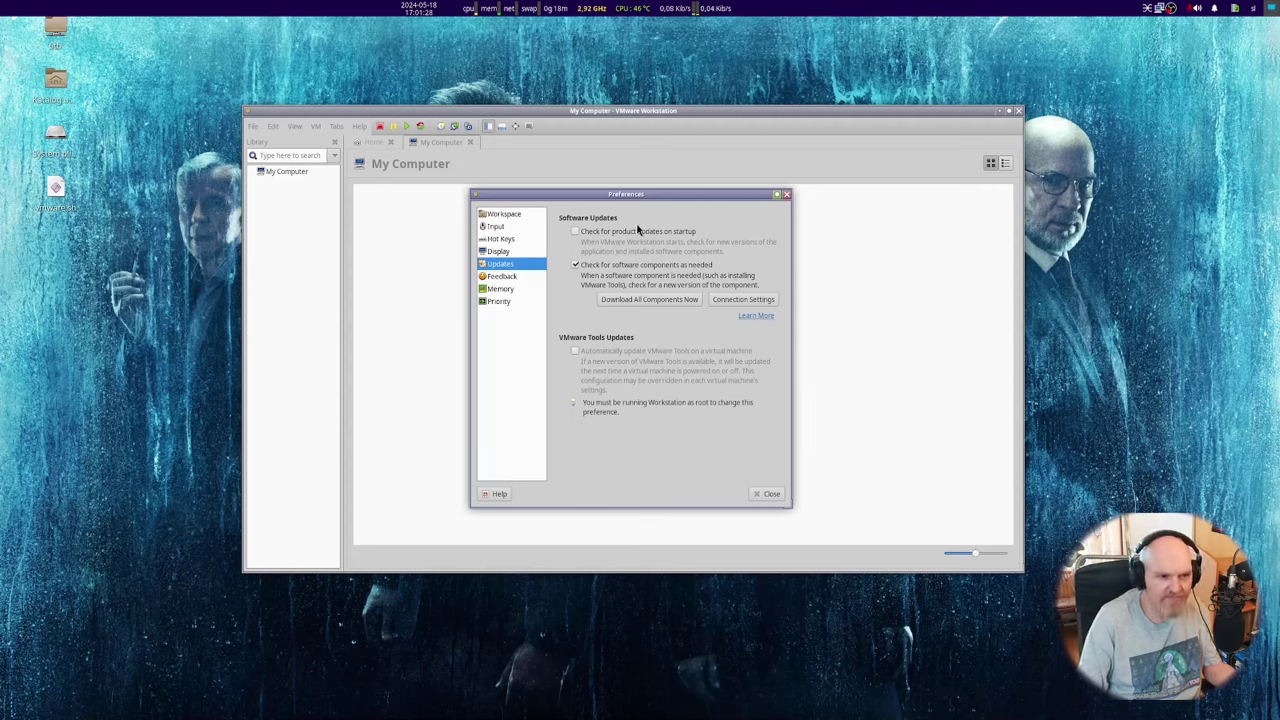
pyautogui.click(515, 277)
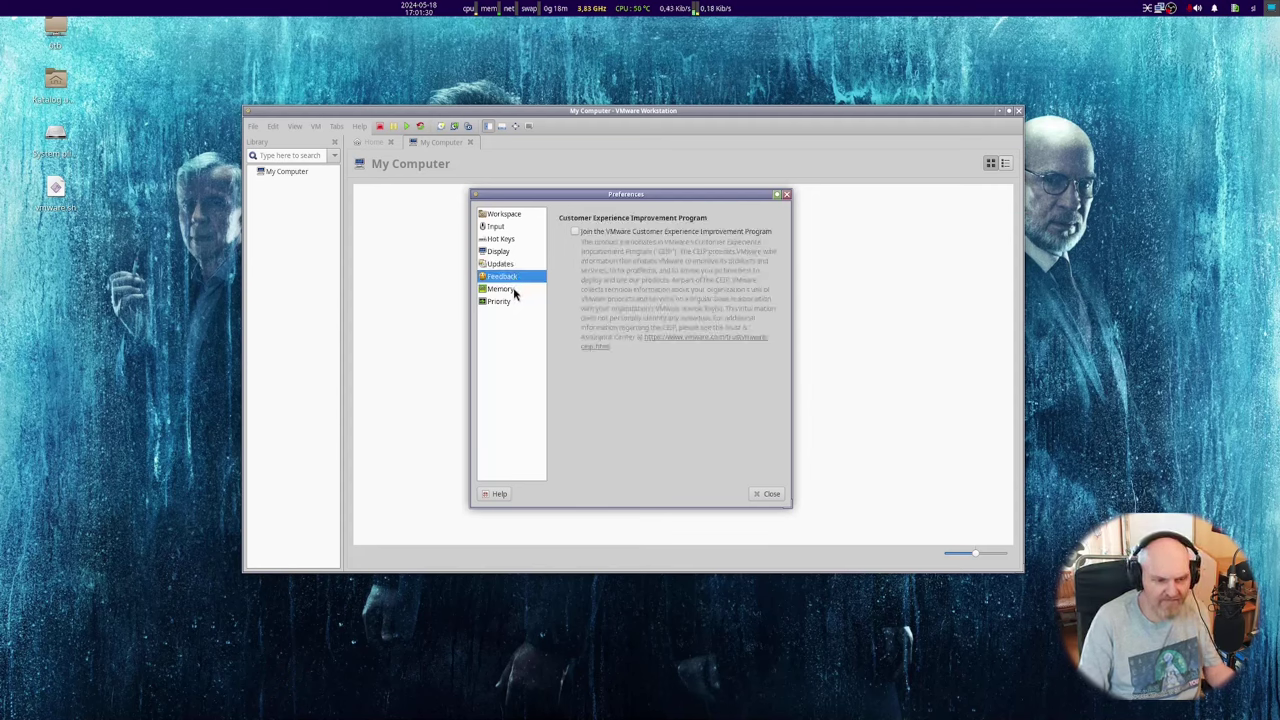
pyautogui.click(513, 288)
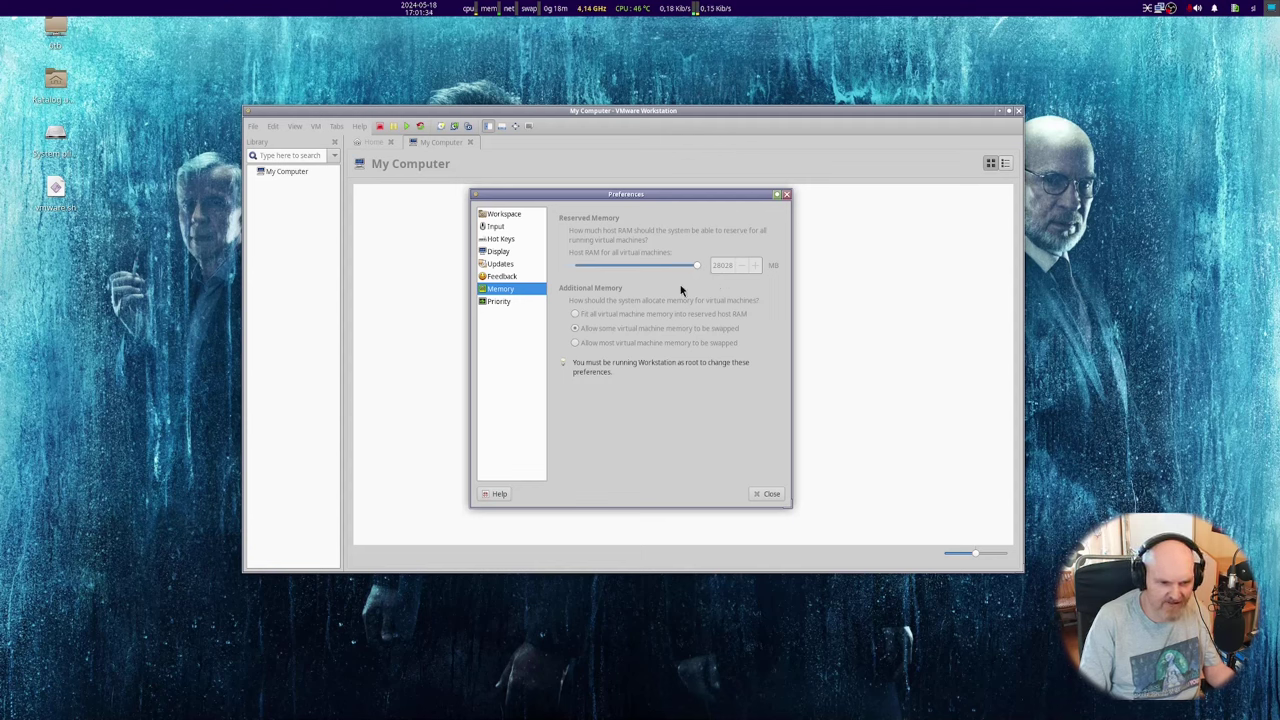
pyautogui.click(520, 303)
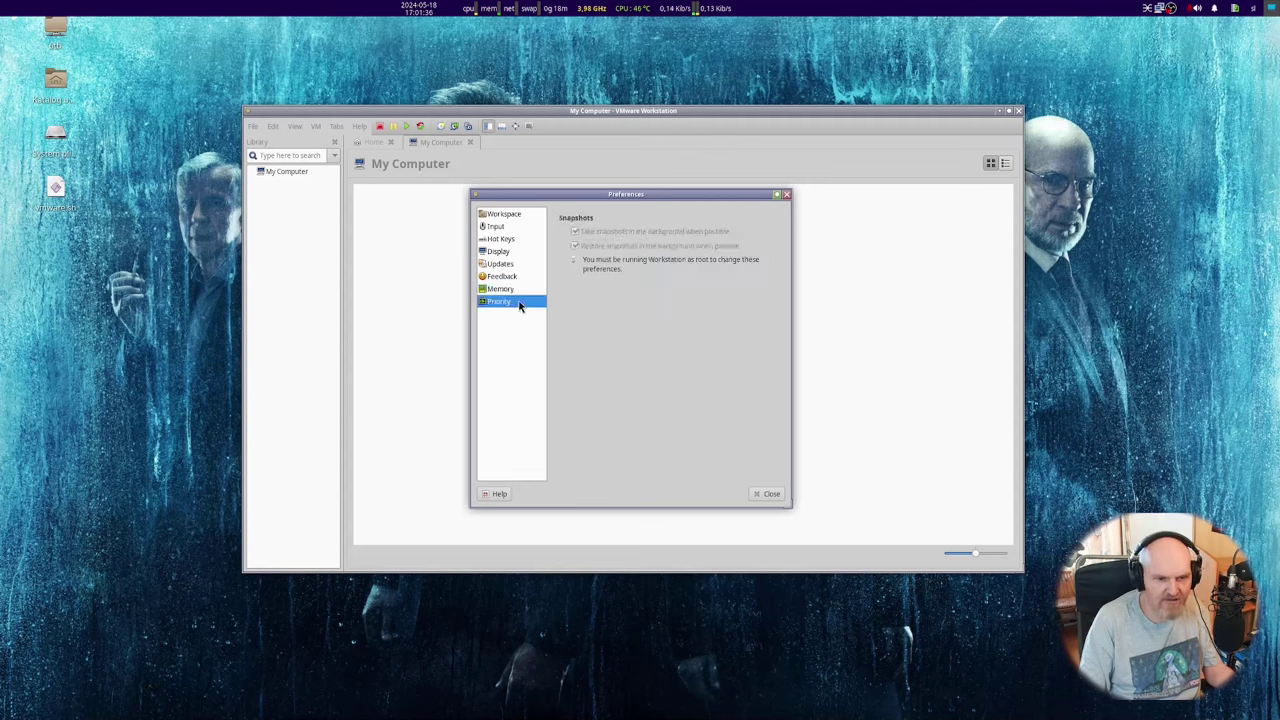
pyautogui.click(767, 494)
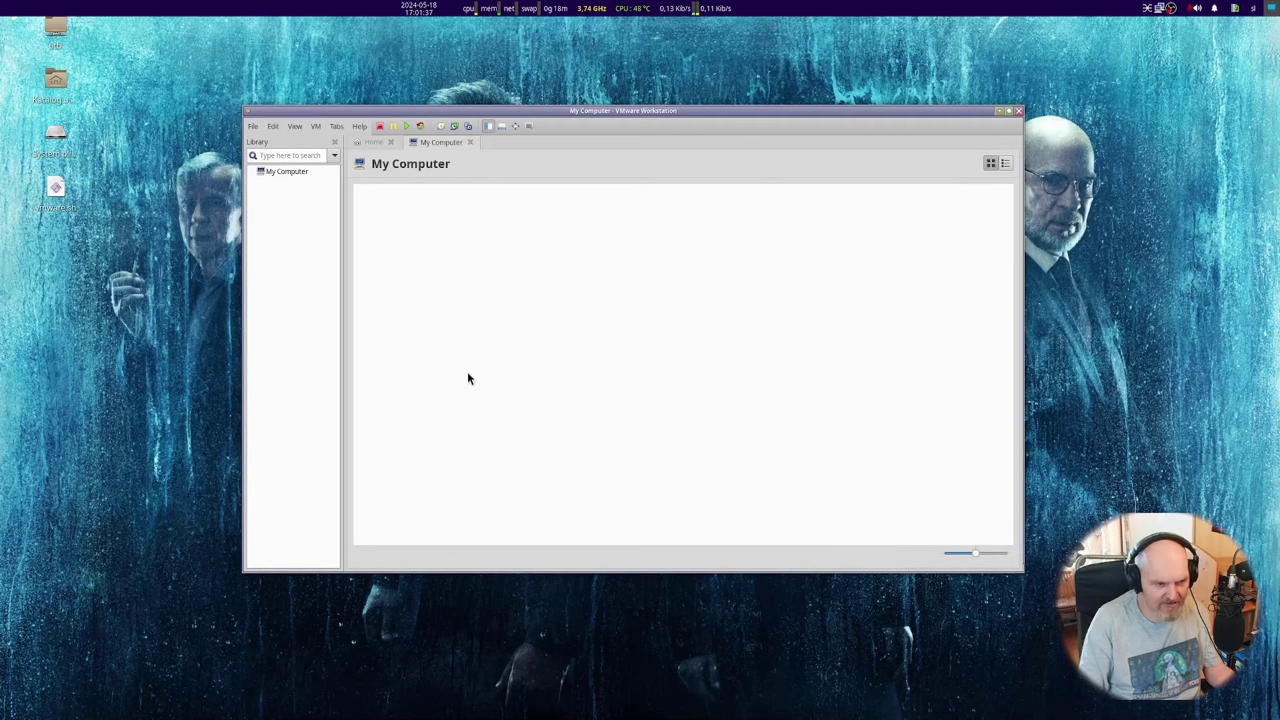
# Start a typical new virtual machine from the cachyos-kde-linux-240313.iso image, with Linux and version Fedora as guest operating system
pyautogui.rightClick(290, 214)
pyautogui.click(376, 228)
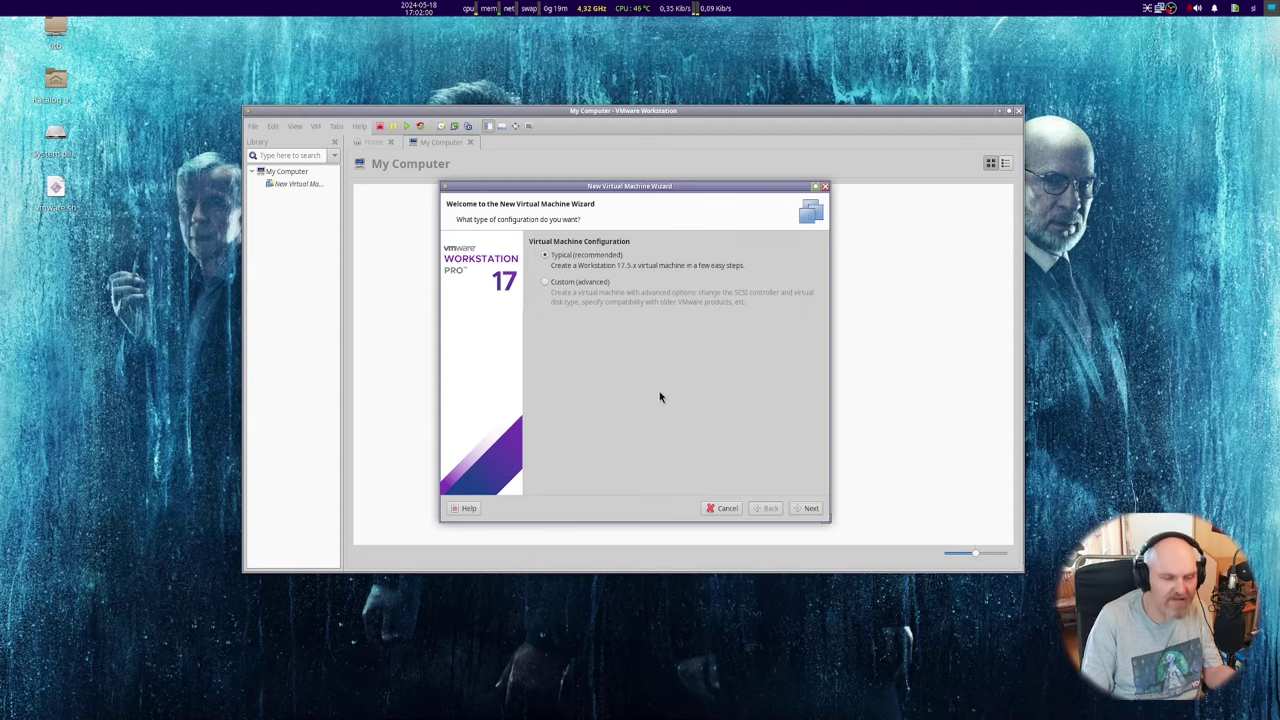
pyautogui.click(809, 508)
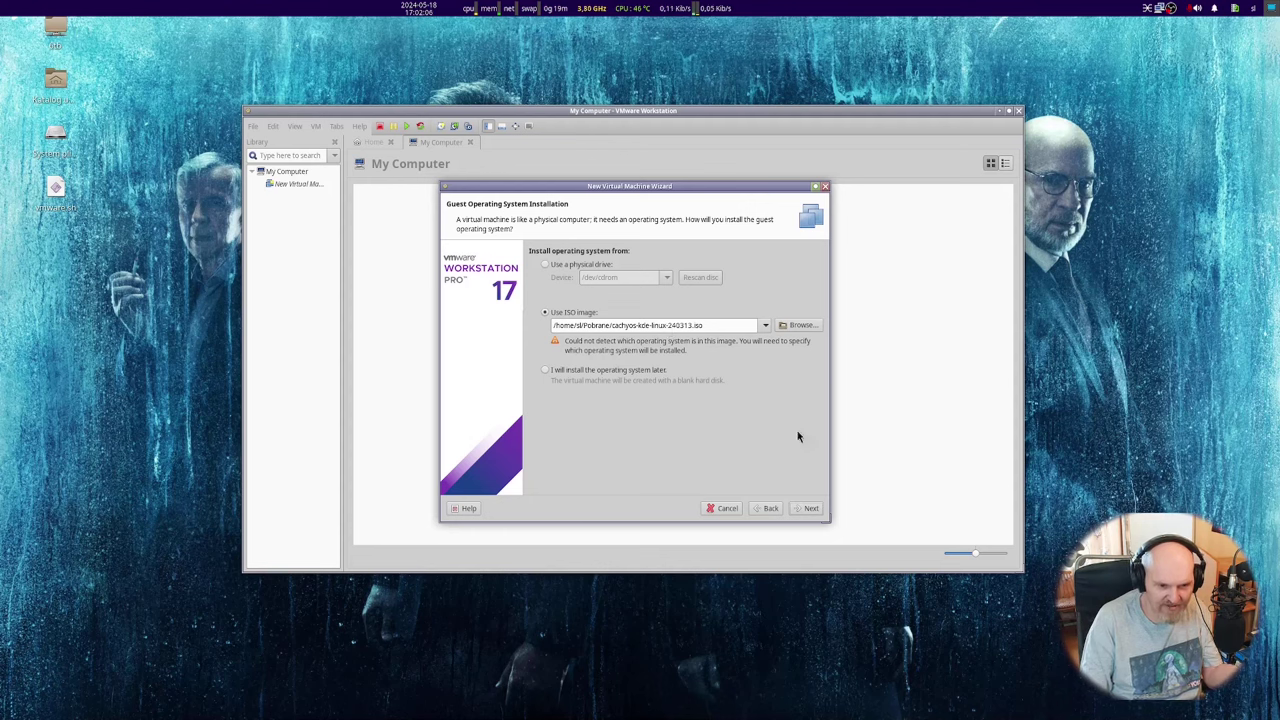
pyautogui.click(810, 508)
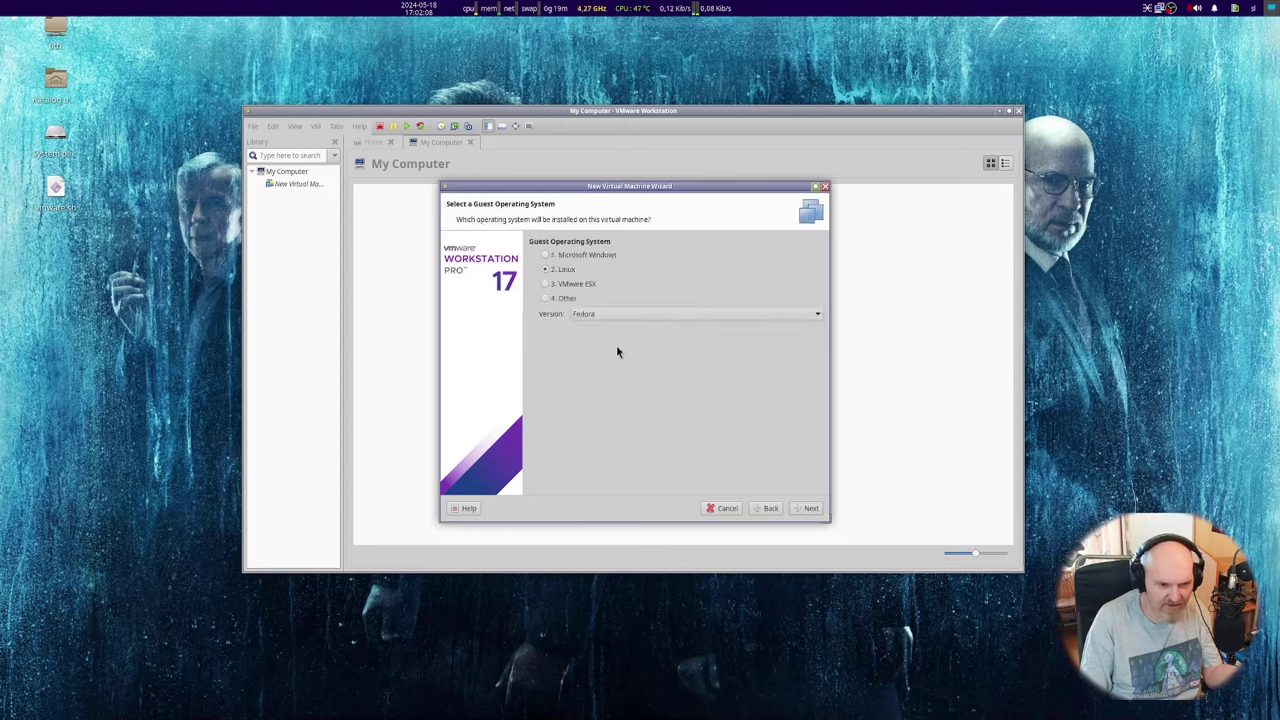
pyautogui.click(806, 509)
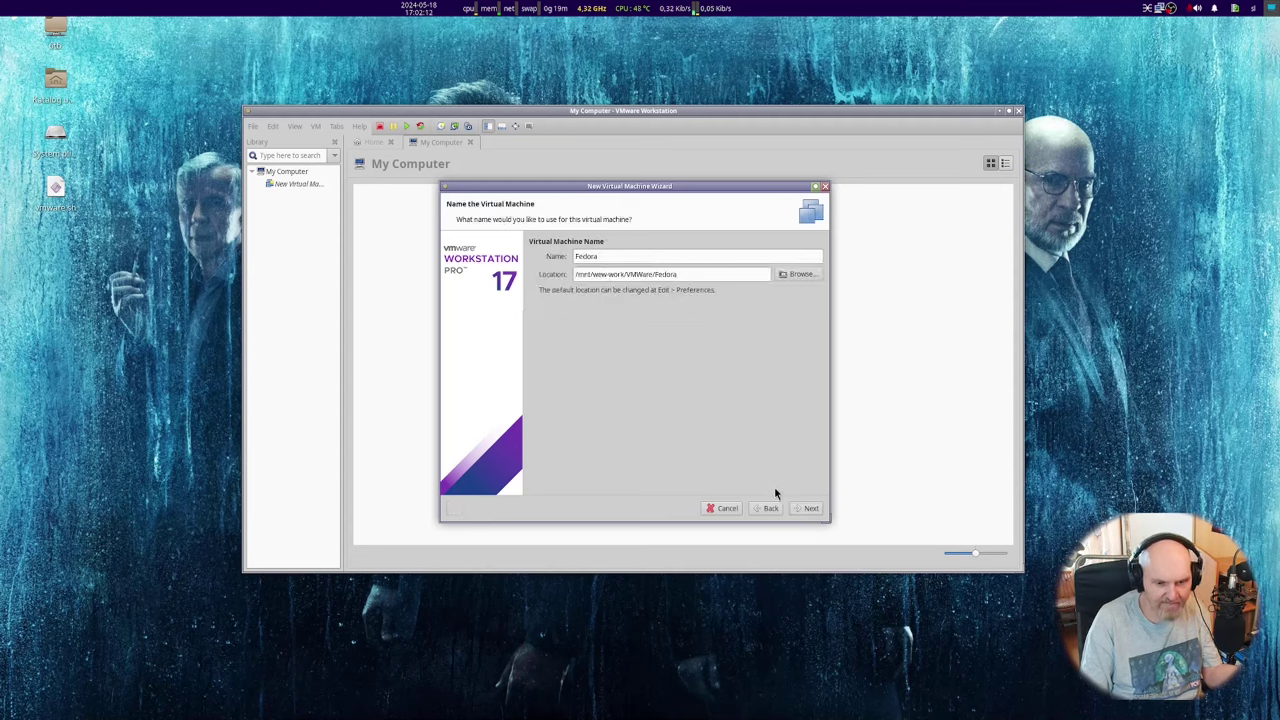
# Accept the machine name Fedora and its location, and store the 20 GB virtual disk as a single file
pyautogui.click(806, 508)
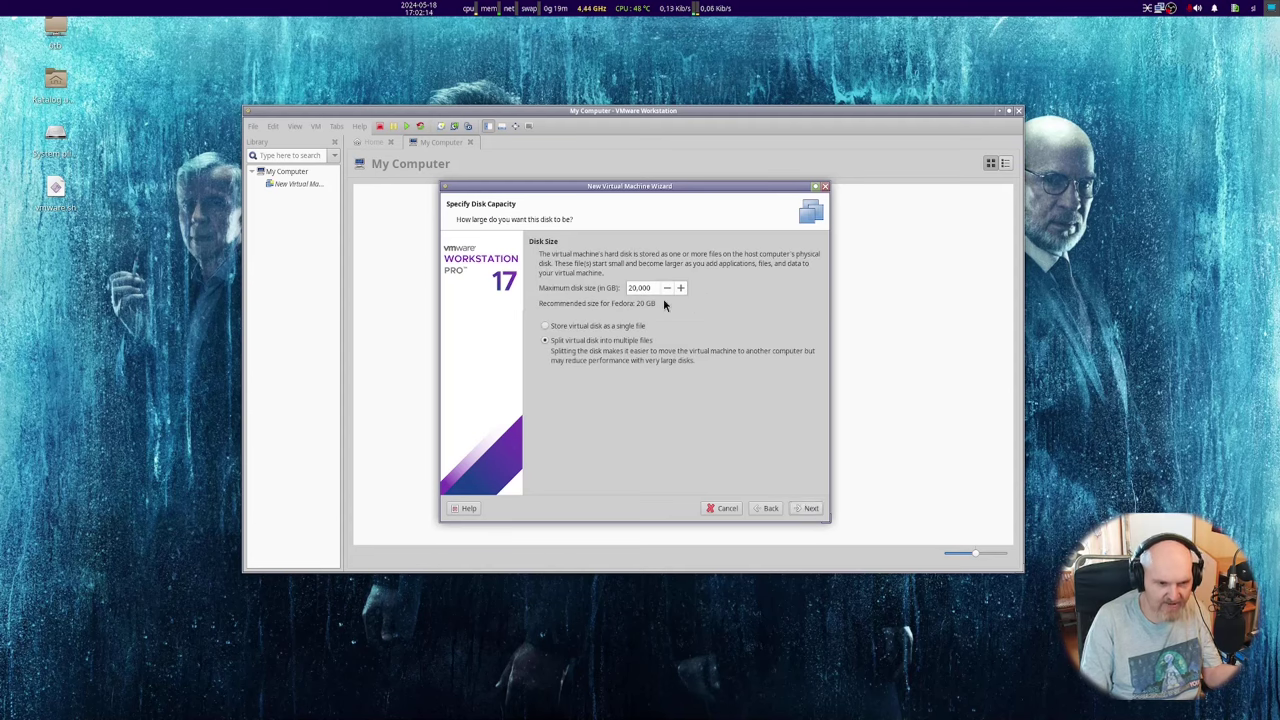
pyautogui.click(617, 328)
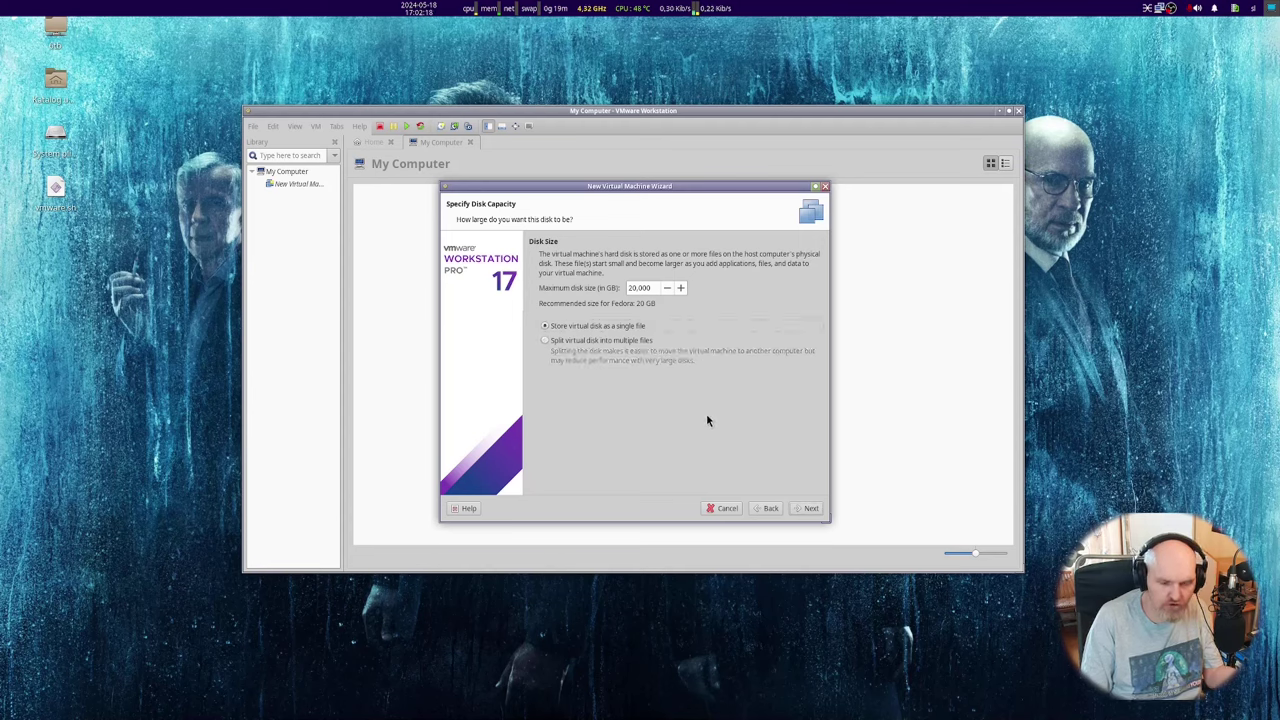
pyautogui.click(810, 509)
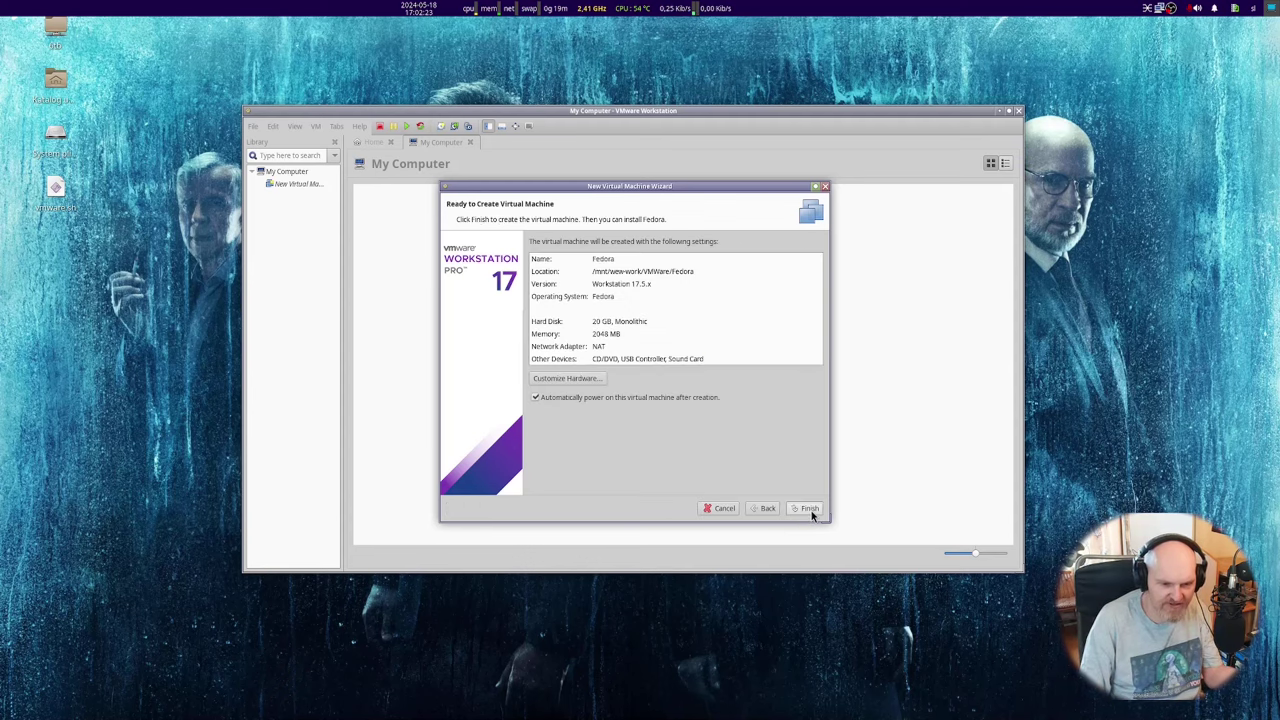
# Open the hardware customization of the new virtual machine and try to set its memory to 4096 MB
pyautogui.click(576, 378)
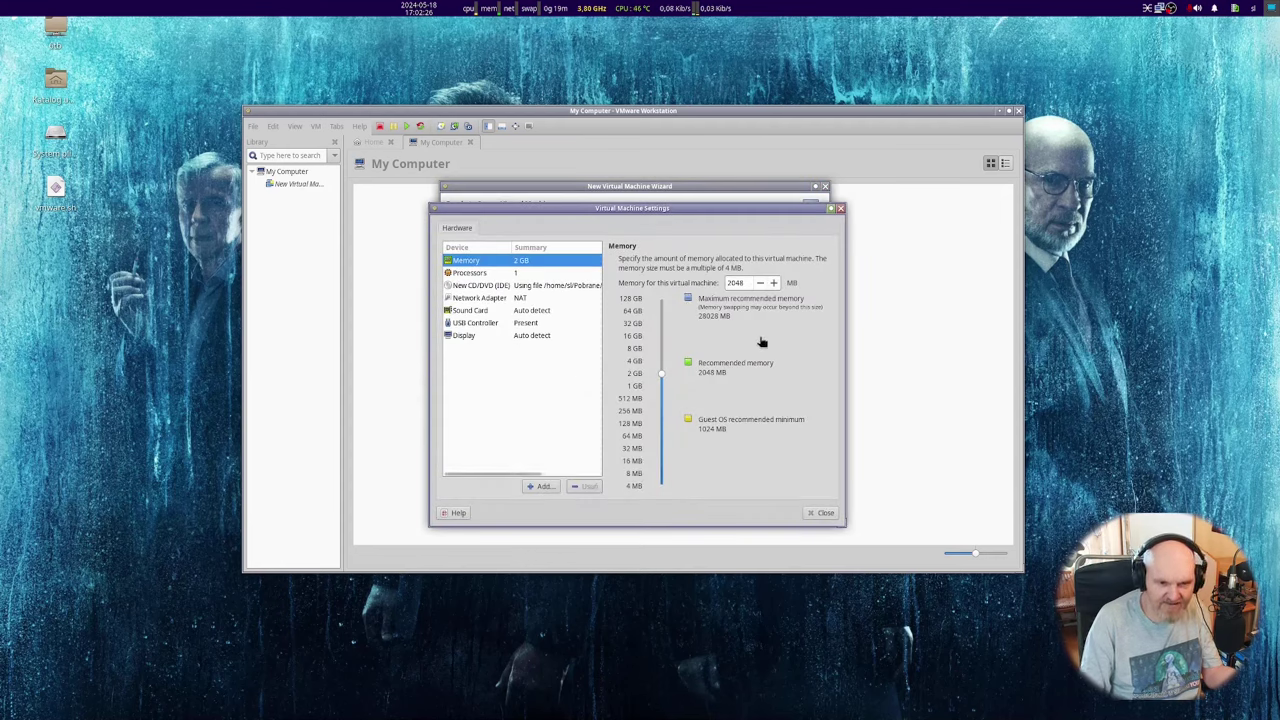
pyautogui.doubleClick(738, 283)
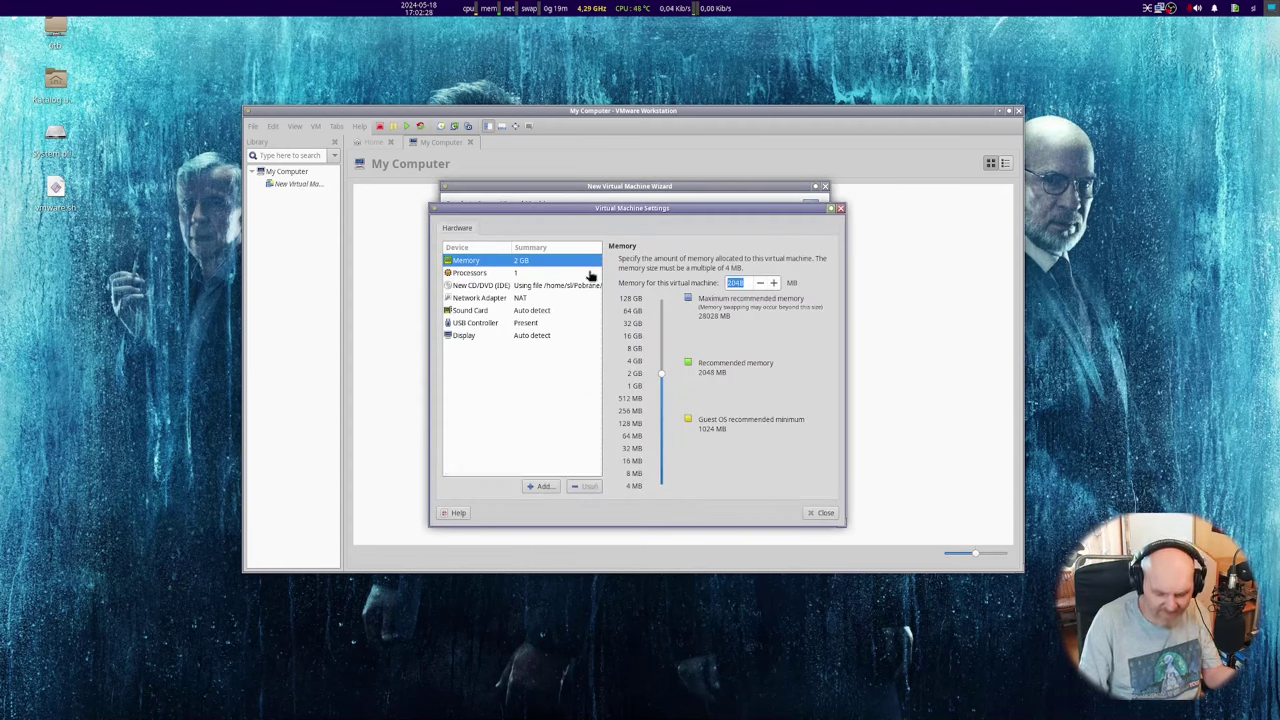
pyautogui.write('4096')
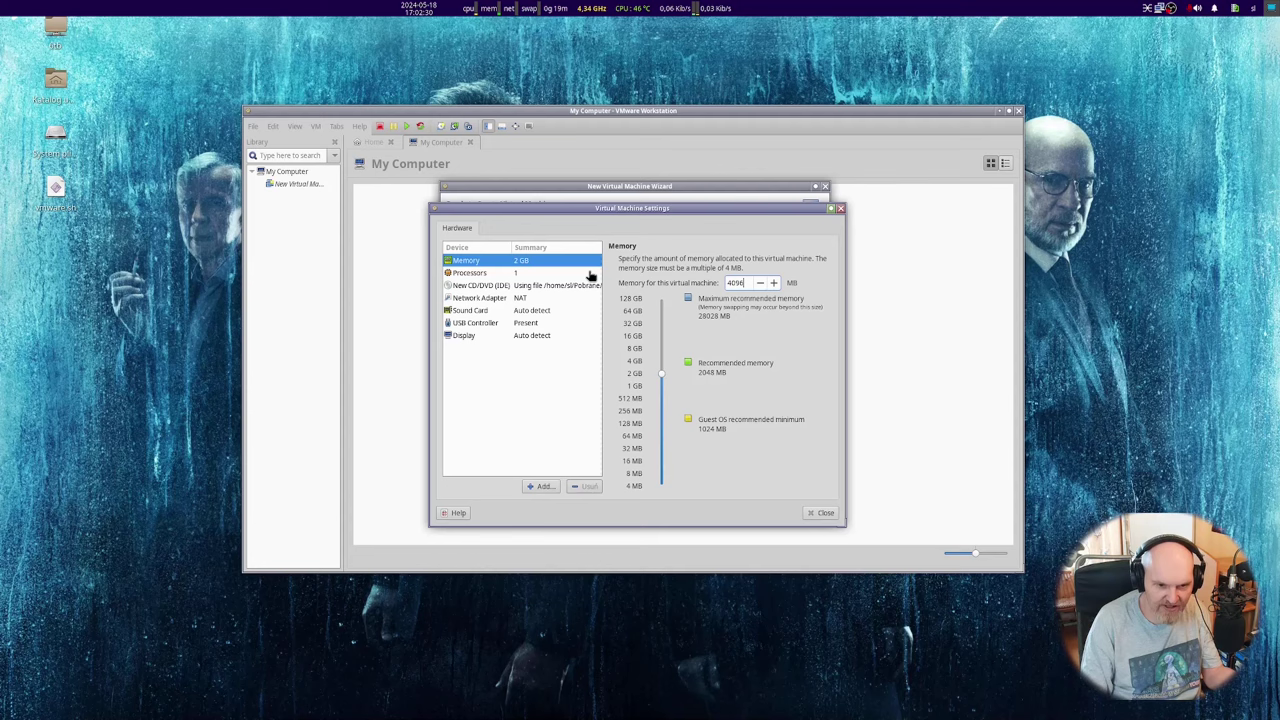
# Configure the virtual machine's CPU with 1 processor and 8 cores per processor
pyautogui.click(518, 273)
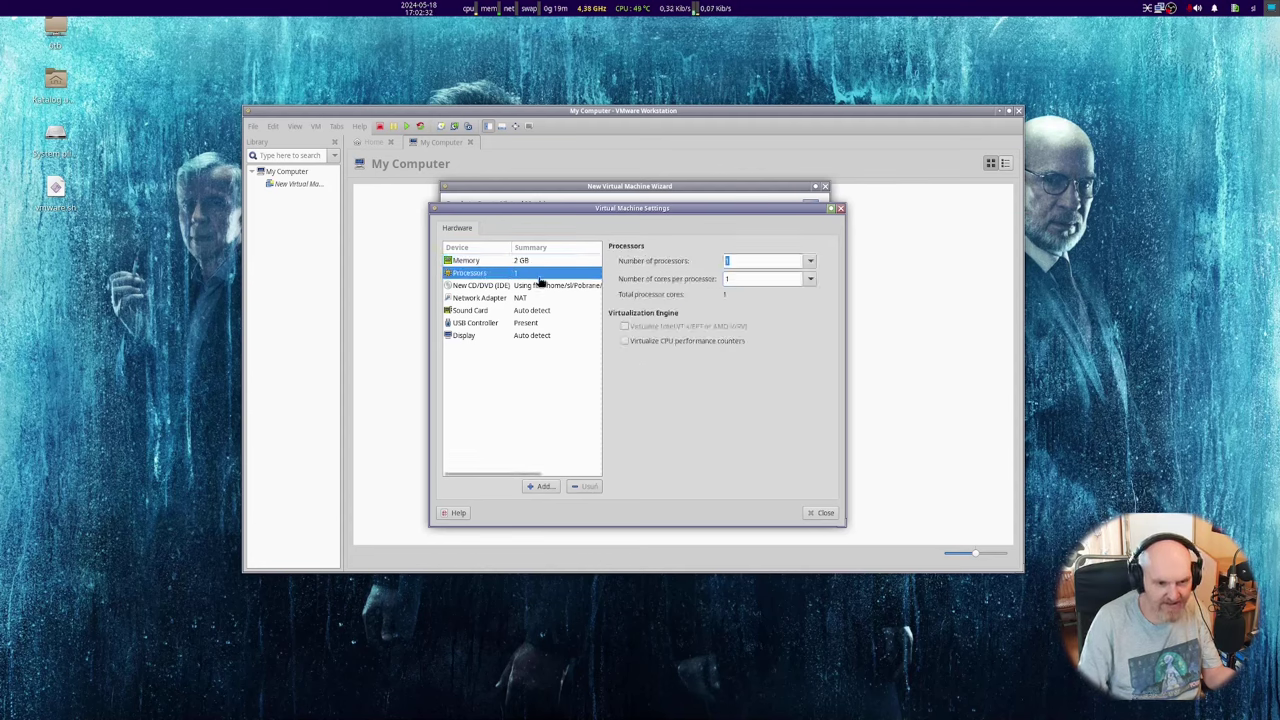
pyautogui.click(810, 262)
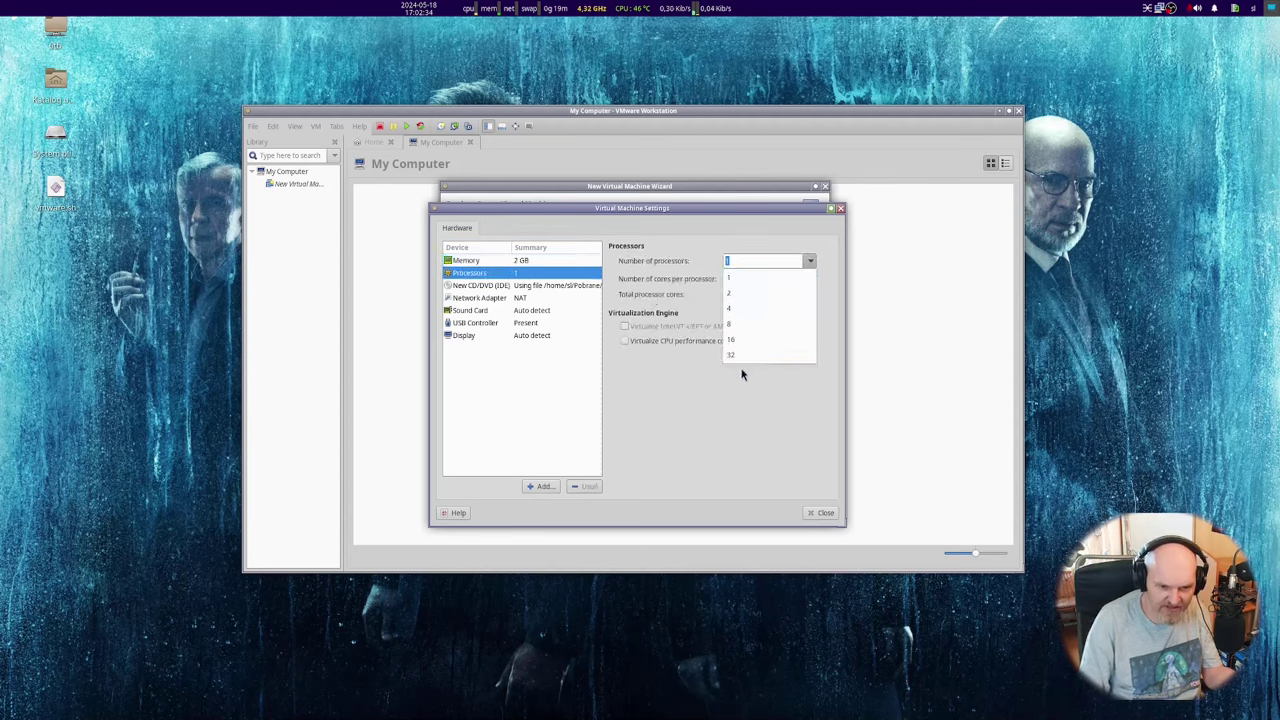
pyautogui.click(790, 323)
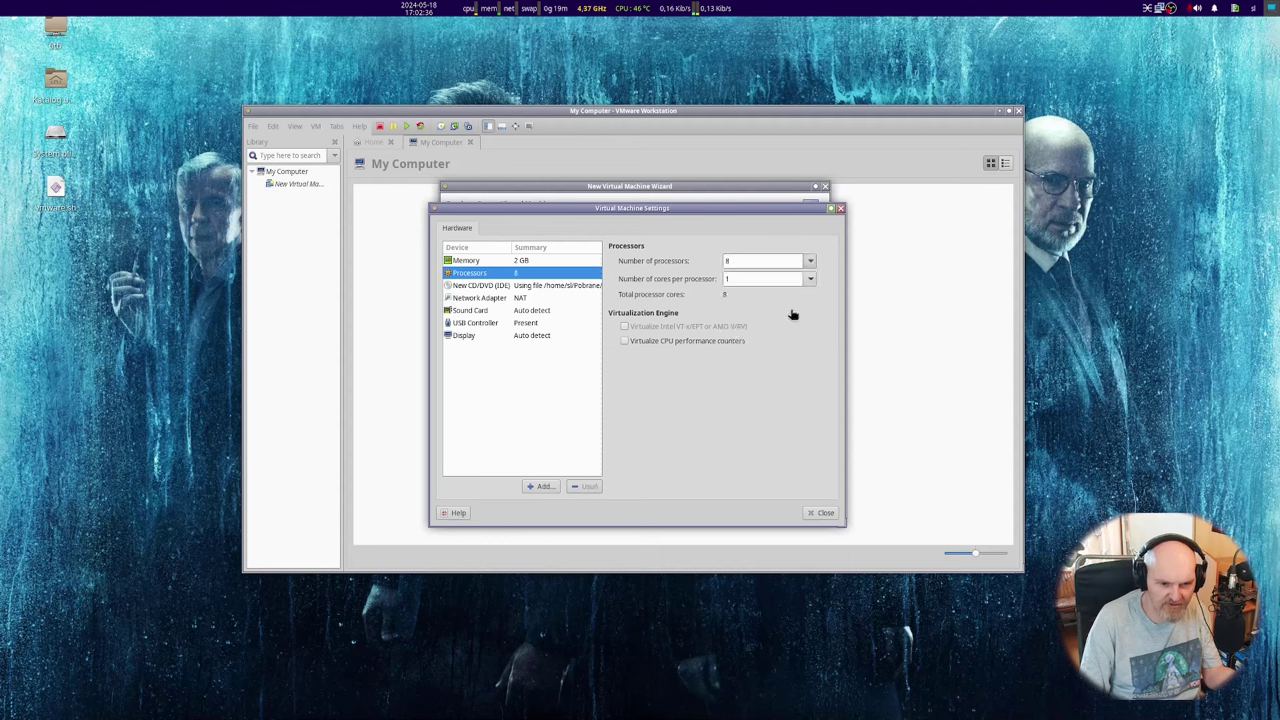
pyautogui.click(810, 262)
pyautogui.click(763, 266)
pyautogui.click(811, 282)
pyautogui.click(767, 374)
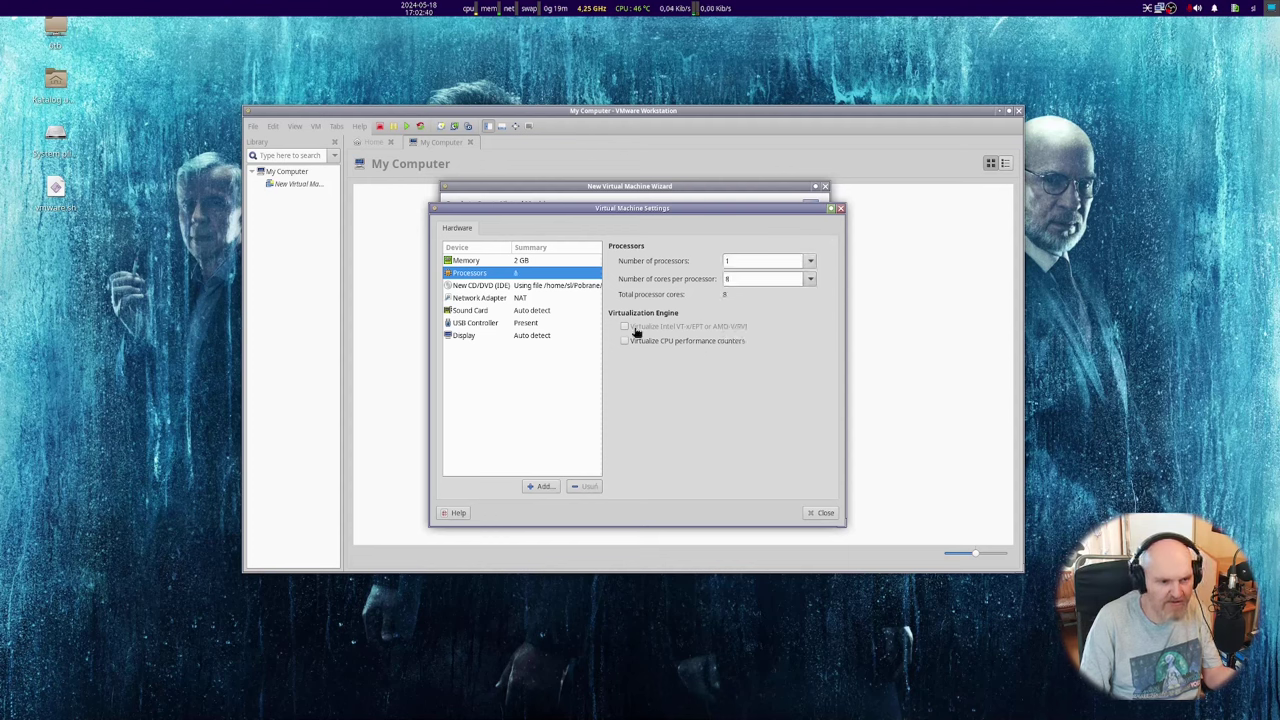
# Check the CD/DVD drive's ISO image and set the network adapter to Bridged, connected directly to the physical network
pyautogui.click(484, 289)
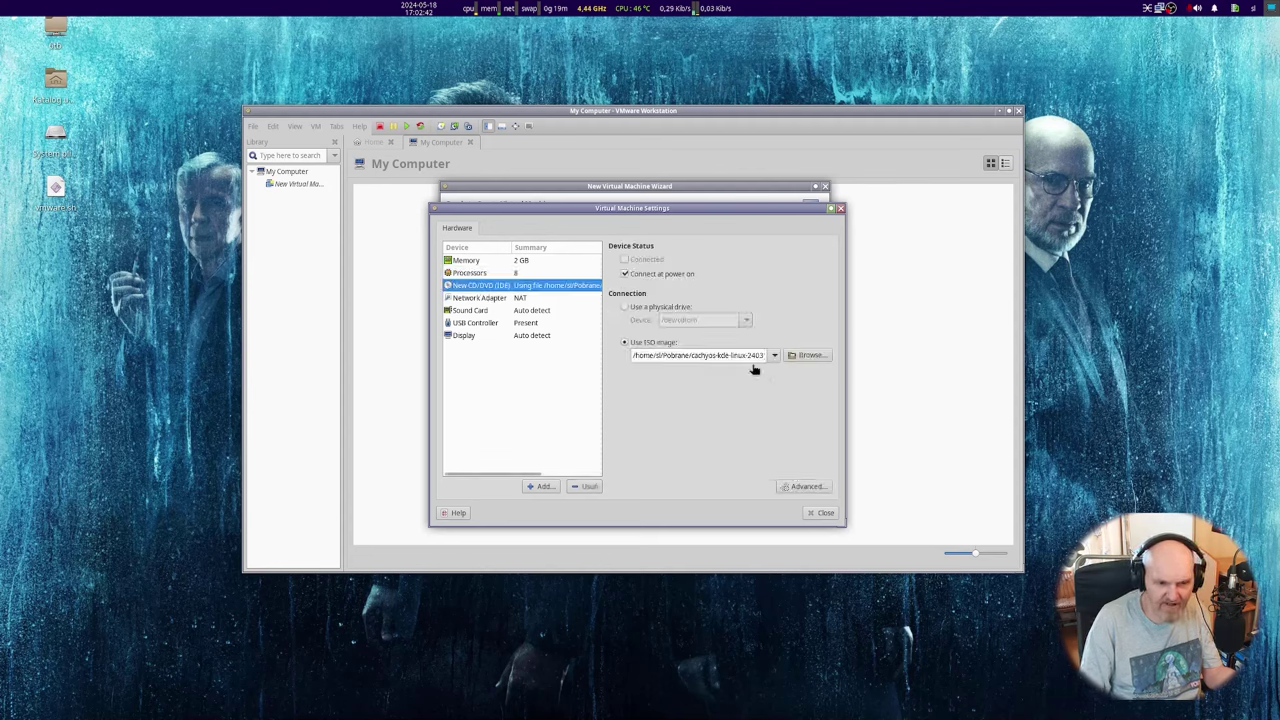
pyautogui.click(458, 302)
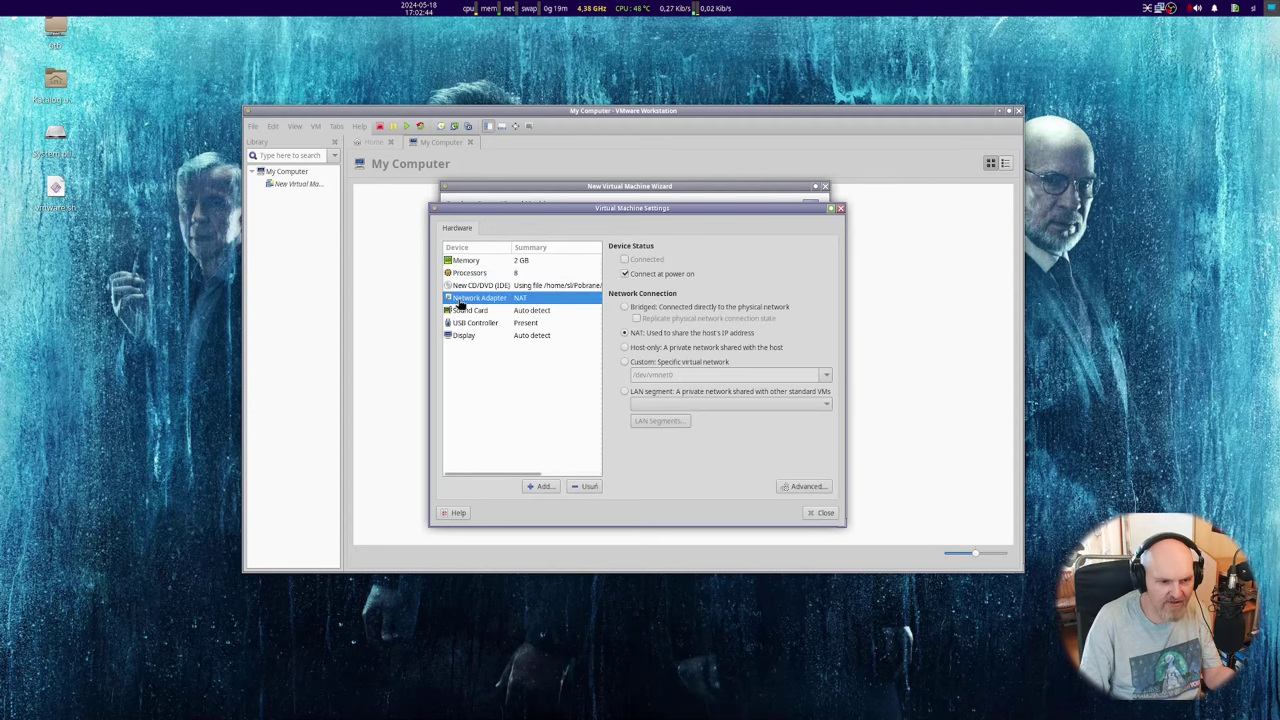
pyautogui.click(690, 310)
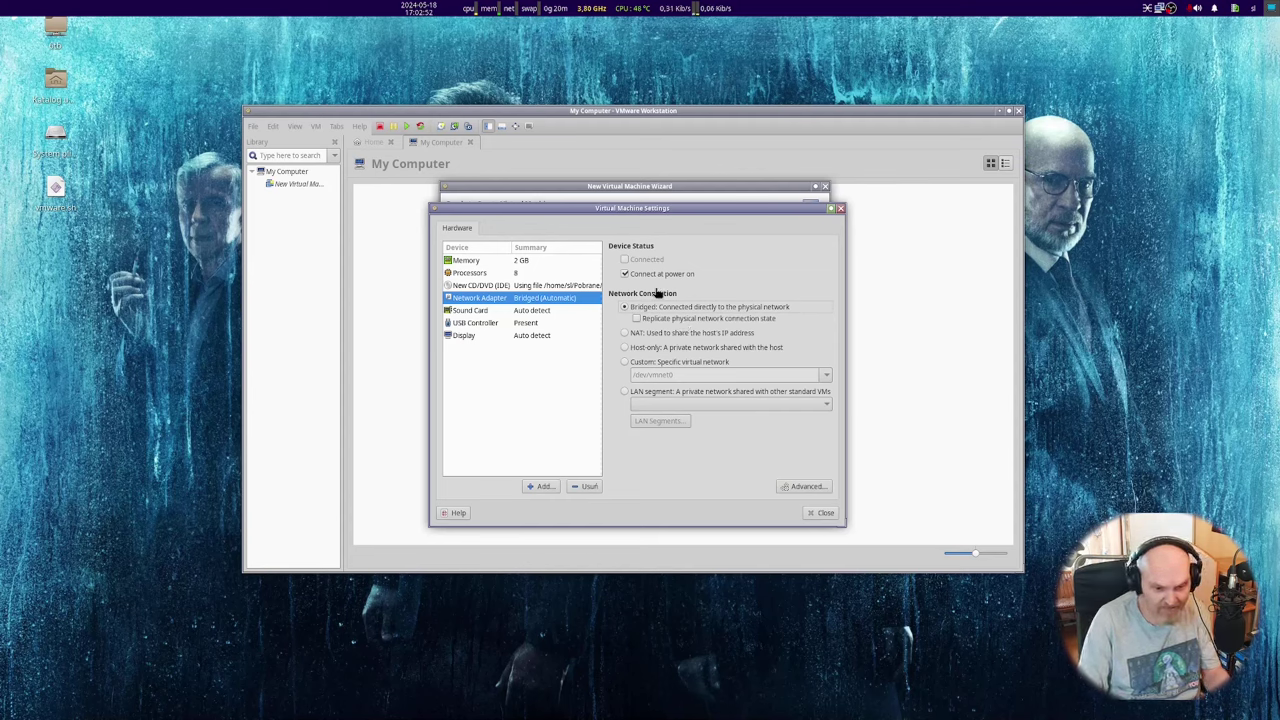
# Examine the physical sound card choices for the virtual machine, leaving Auto detect selected
pyautogui.click(485, 312)
pyautogui.click(786, 308)
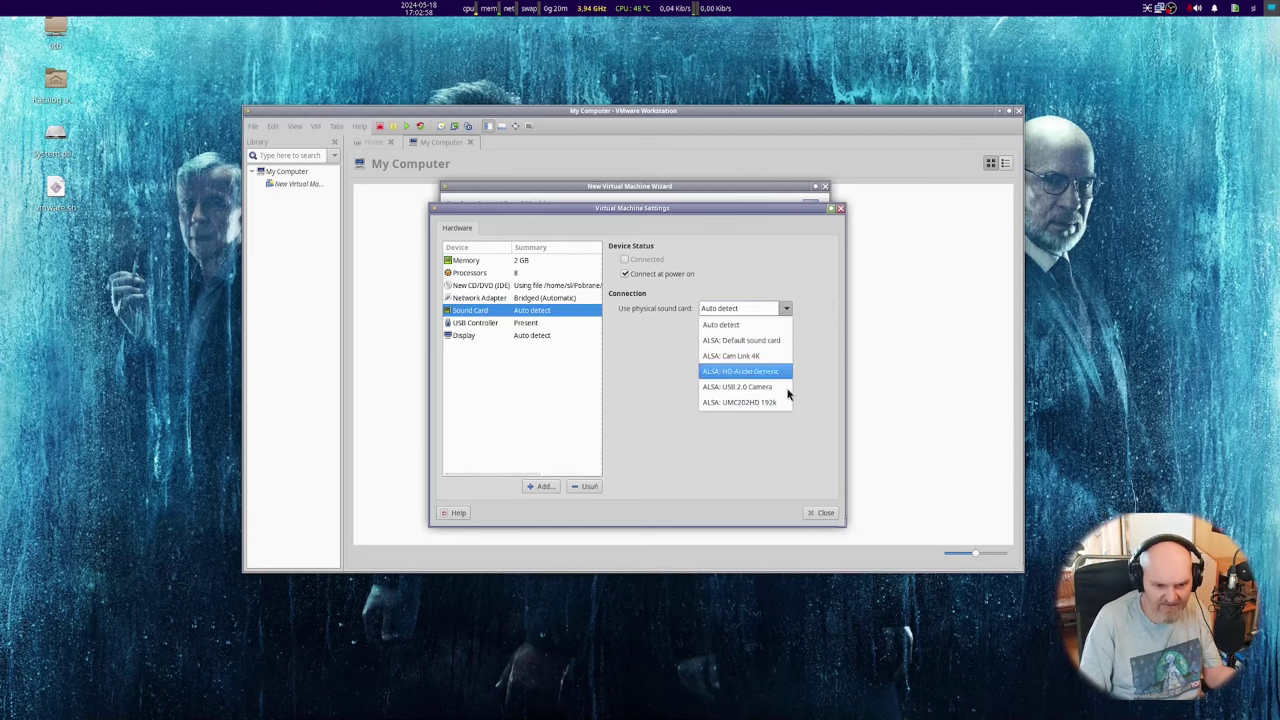
pyautogui.click(814, 331)
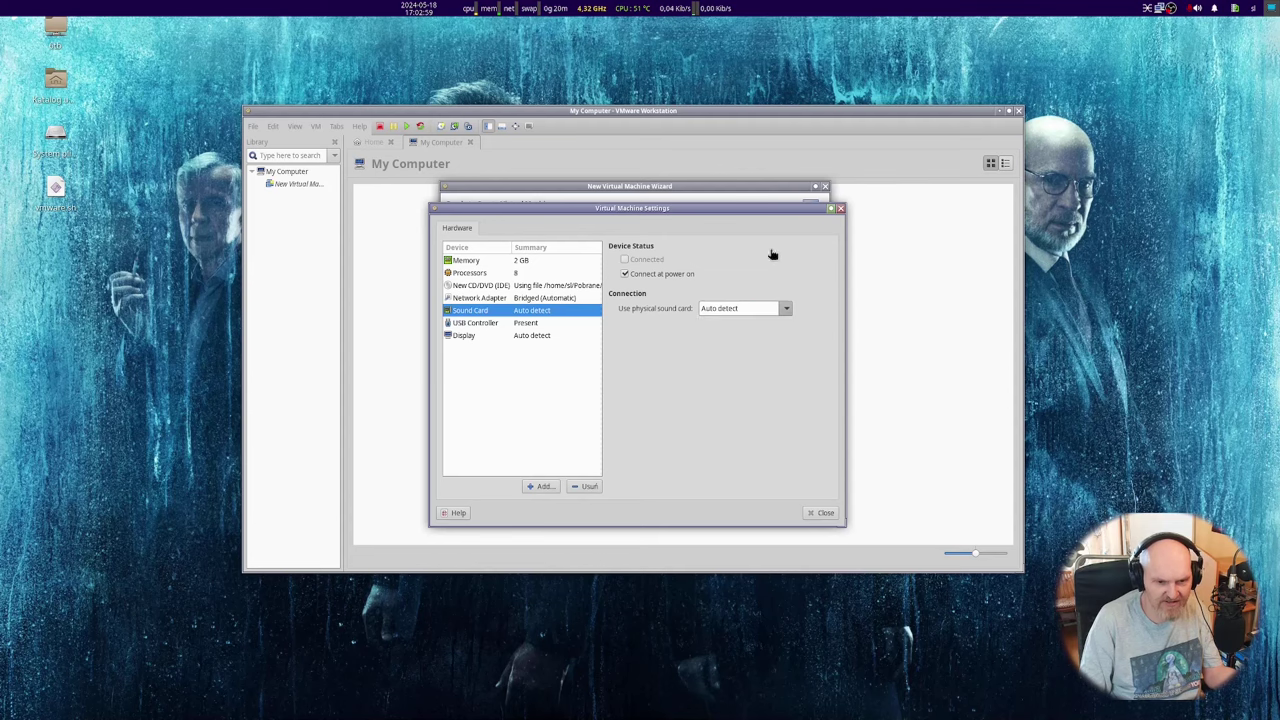
# Set the USB controller's compatibility to USB 3.1
pyautogui.click(452, 322)
pyautogui.click(700, 260)
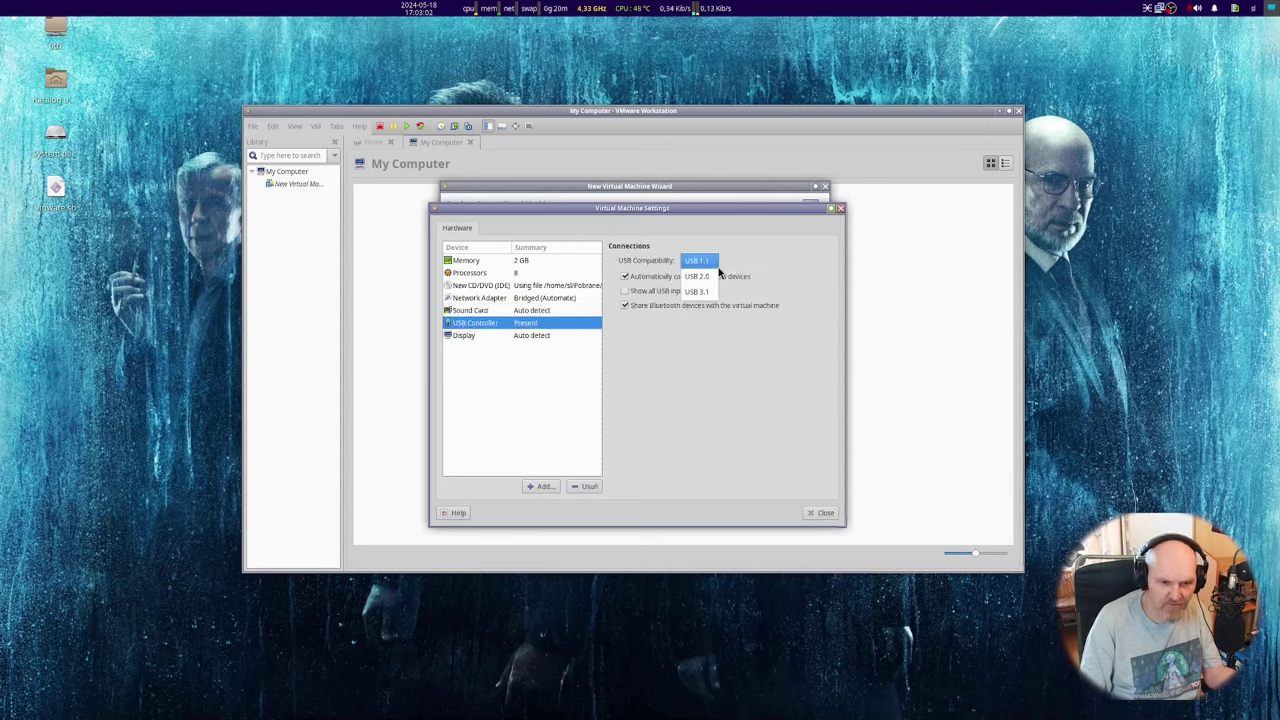
pyautogui.click(700, 292)
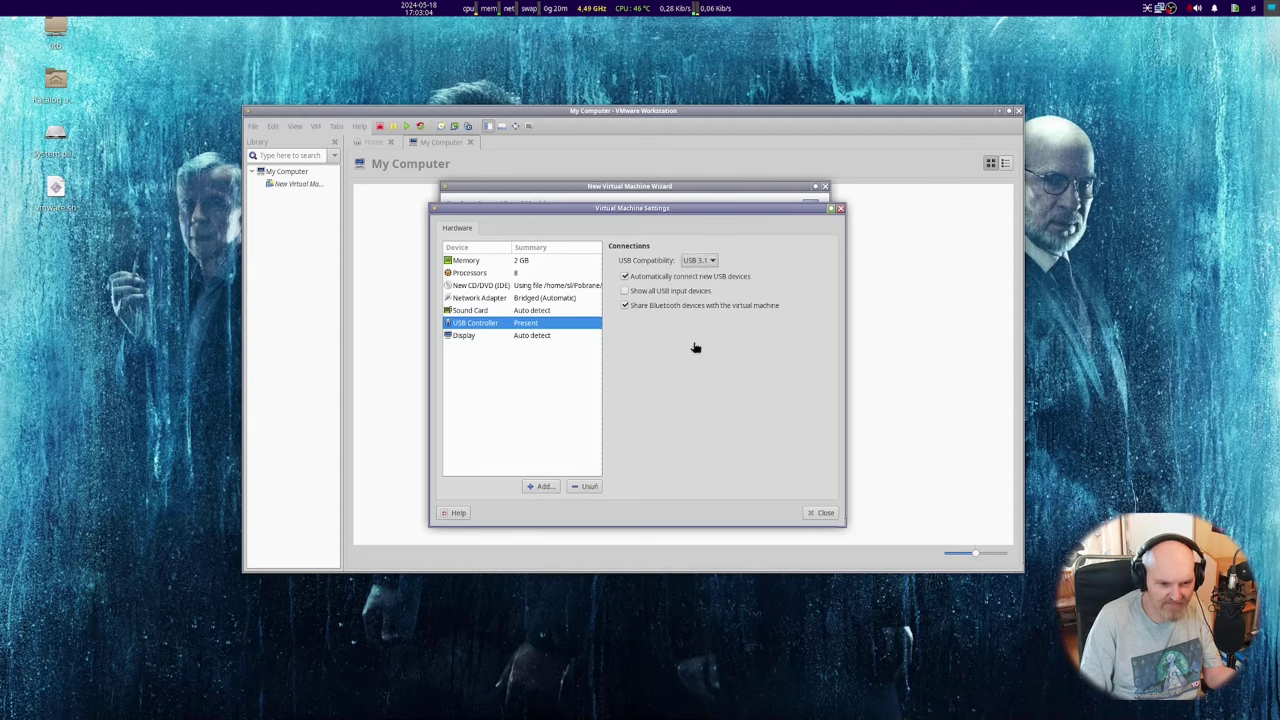
# Review the virtual machine's display settings and set the graphics memory to 4 GB
pyautogui.click(485, 336)
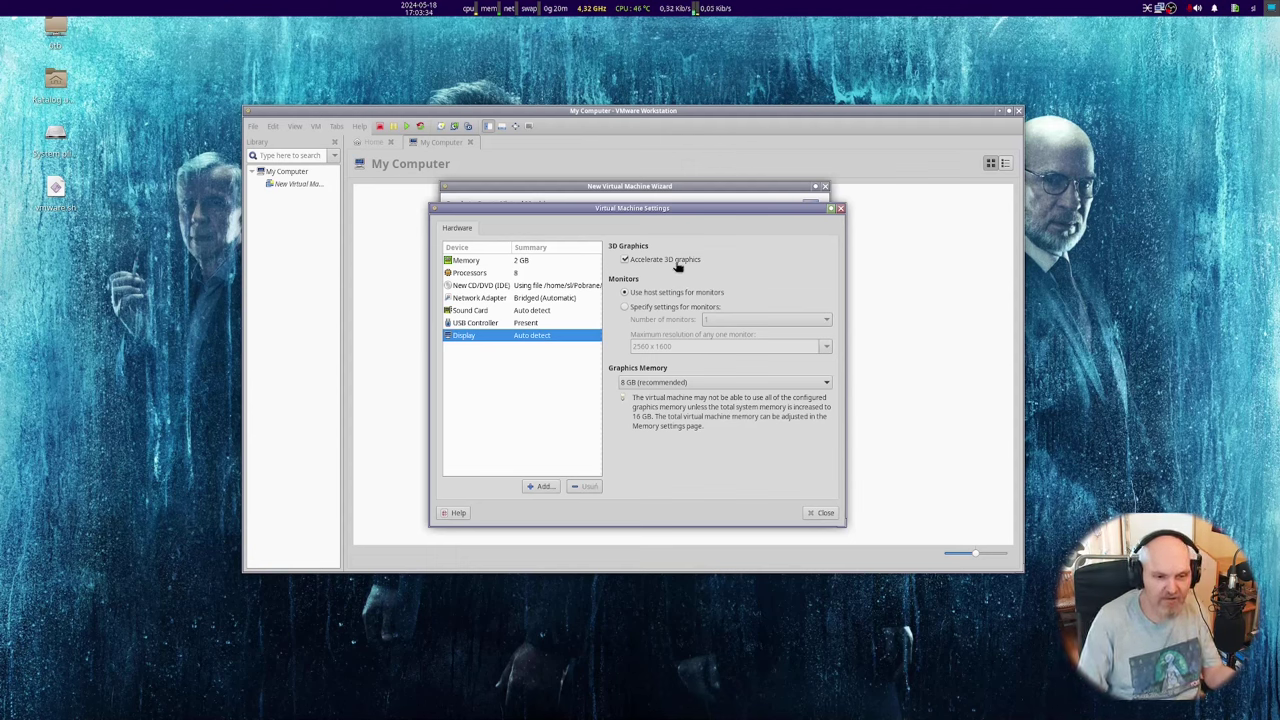
pyautogui.click(674, 386)
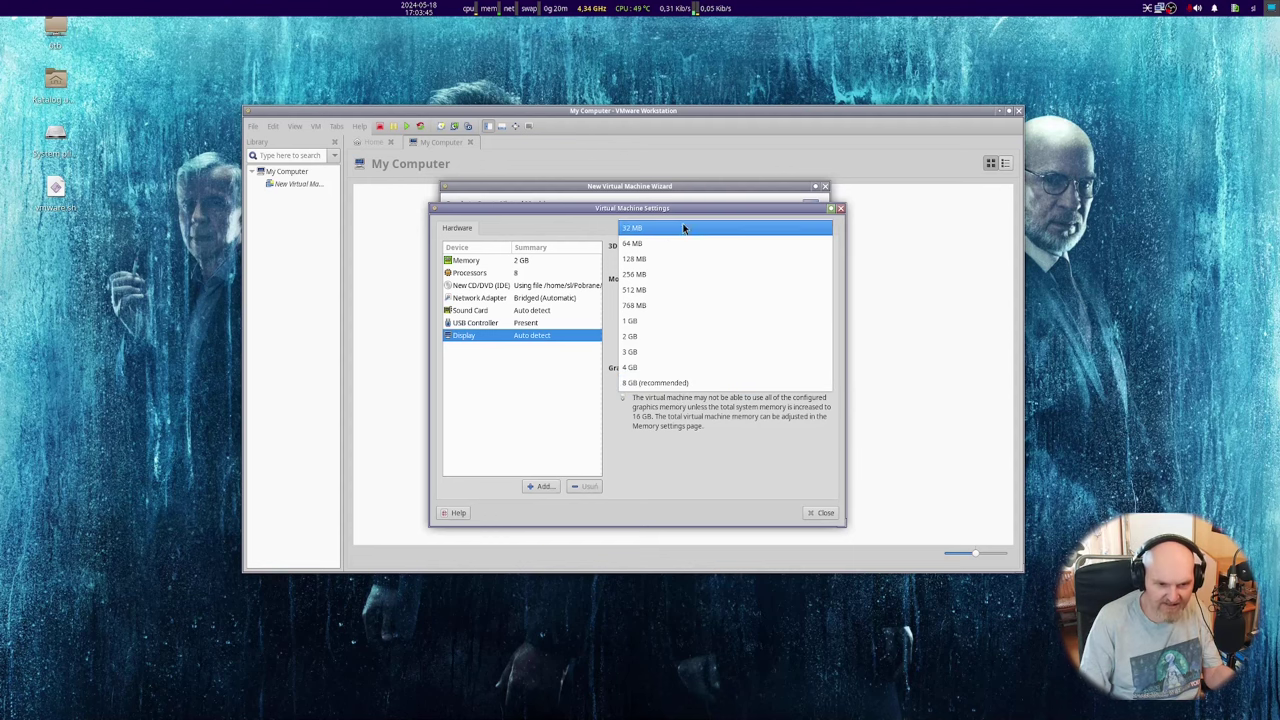
pyautogui.click(675, 382)
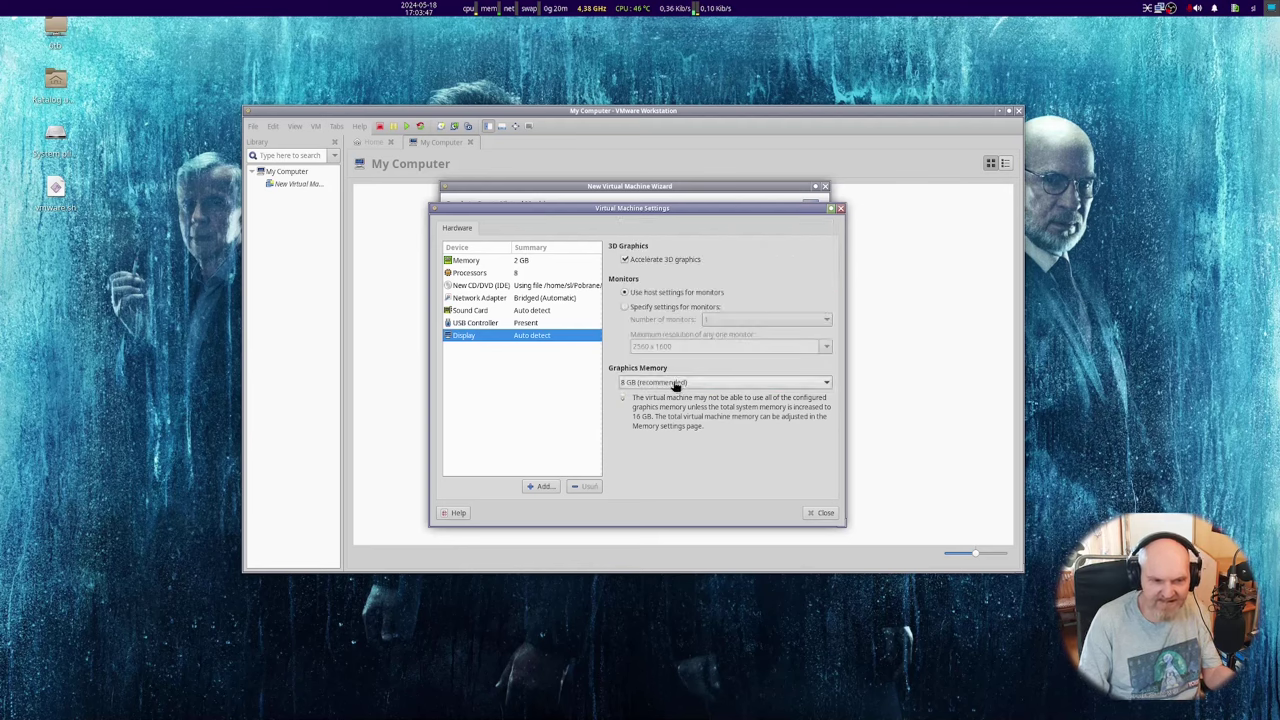
pyautogui.click(661, 385)
pyautogui.click(661, 385)
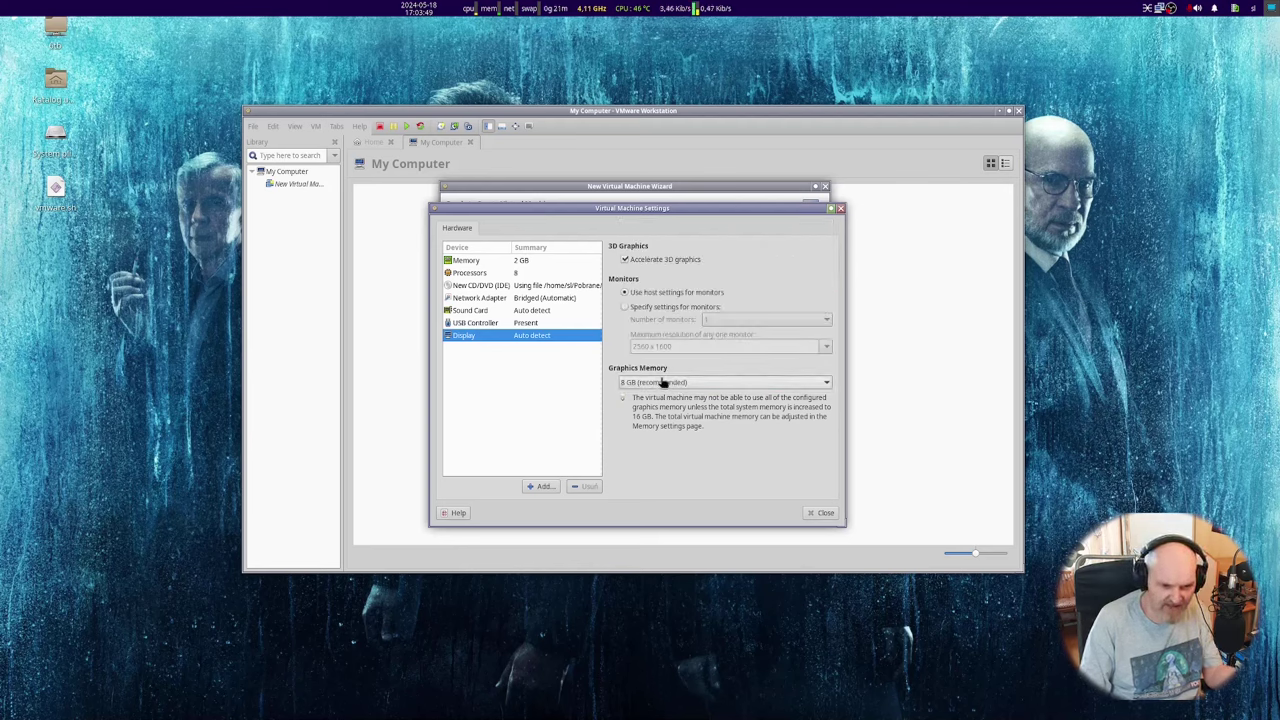
pyautogui.click(663, 382)
pyautogui.click(663, 382)
pyautogui.click(664, 381)
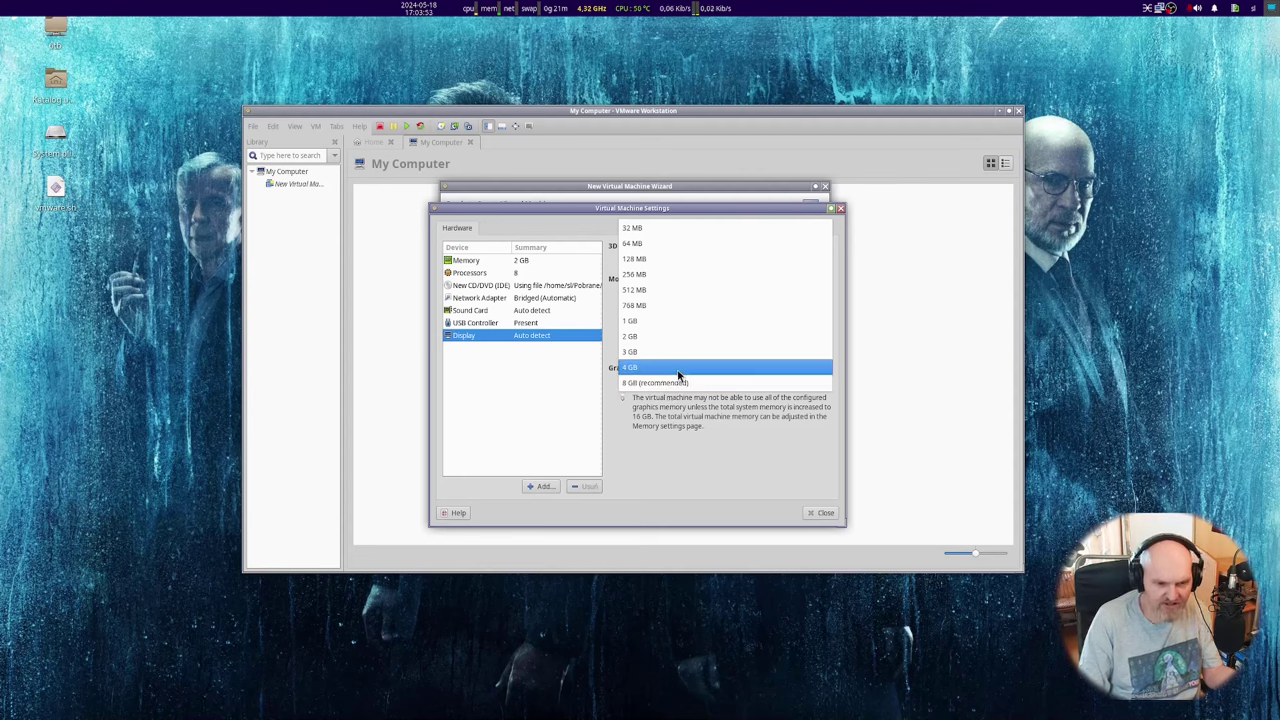
pyautogui.click(678, 369)
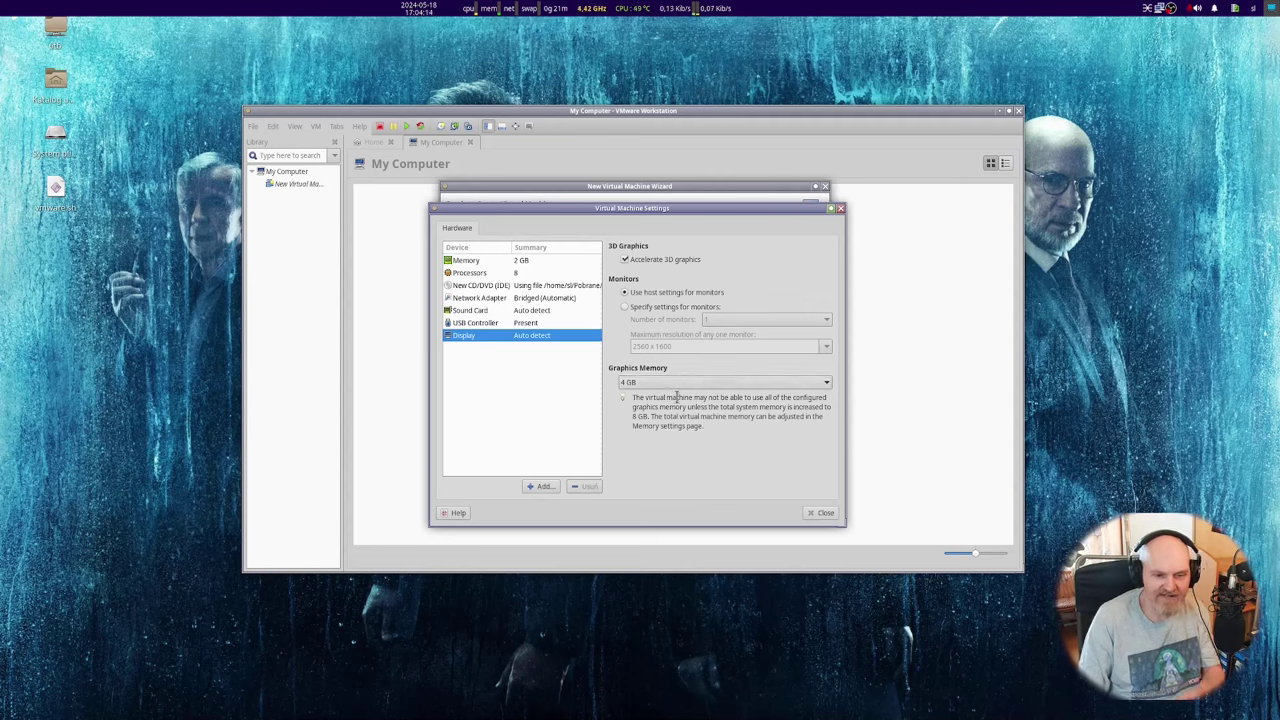
# Add a second CD/DVD drive to the virtual machine's hardware and close the hardware settings
pyautogui.click(539, 487)
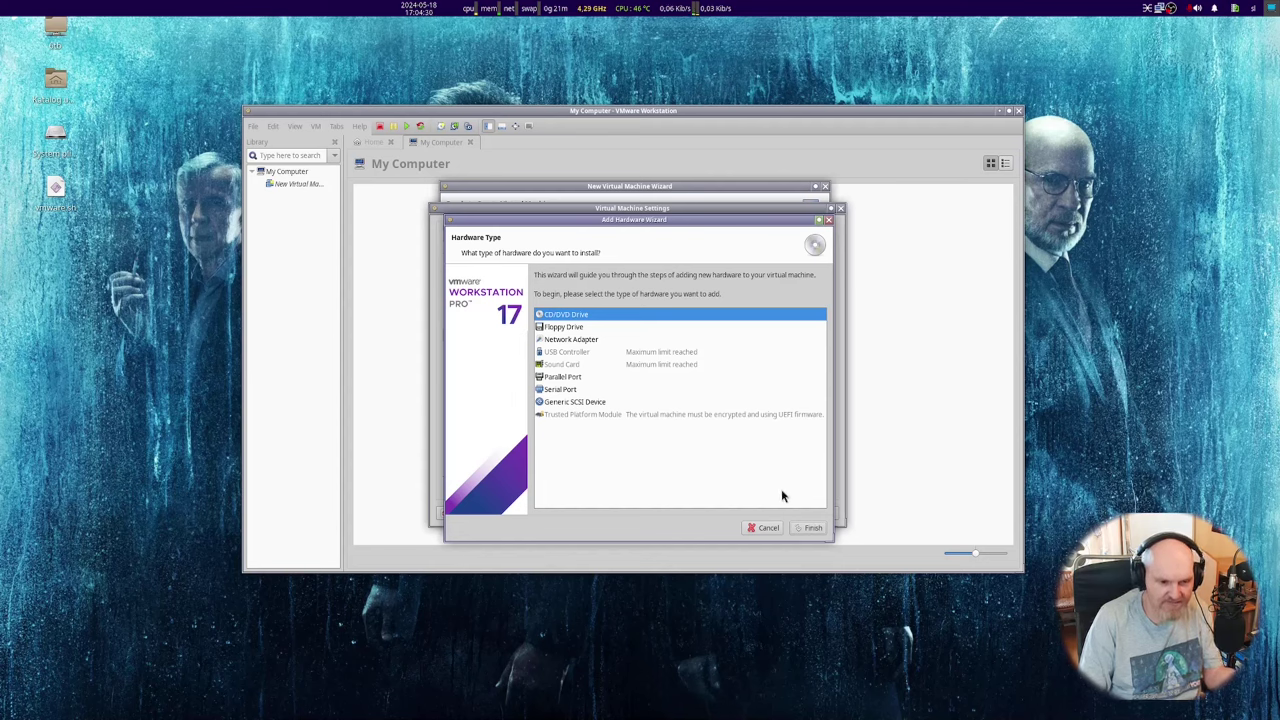
pyautogui.click(811, 528)
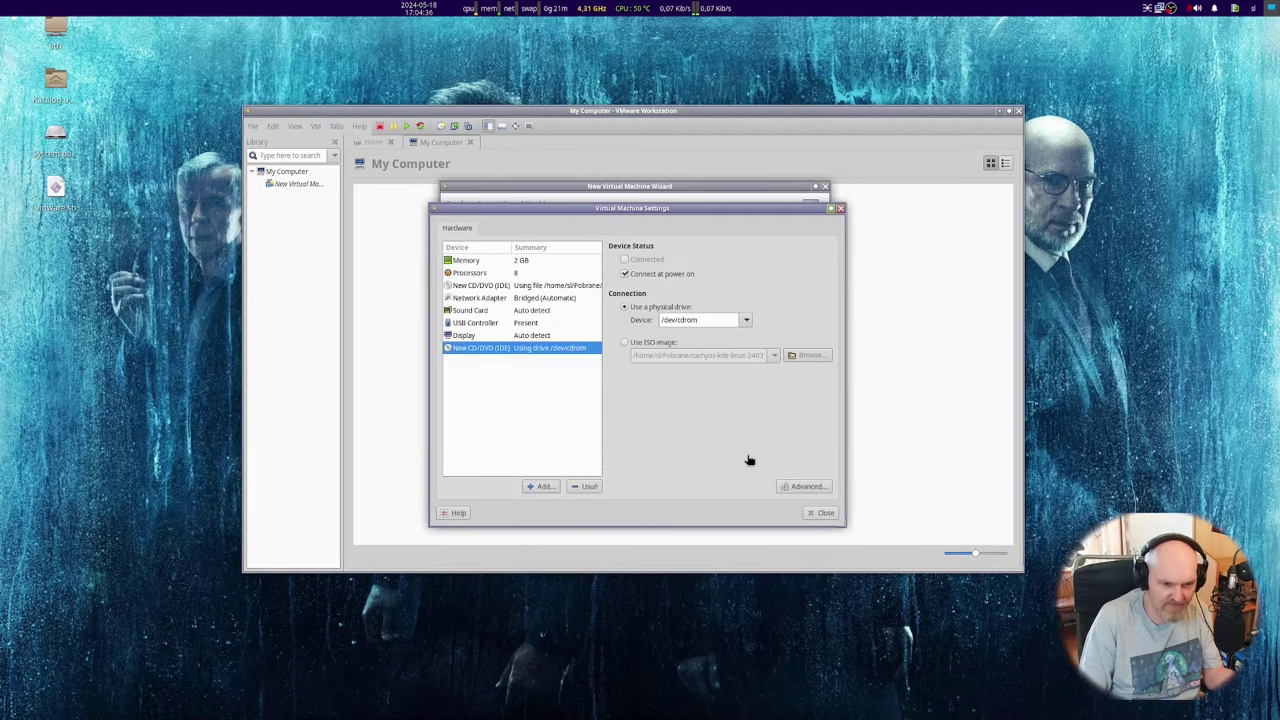
pyautogui.click(818, 513)
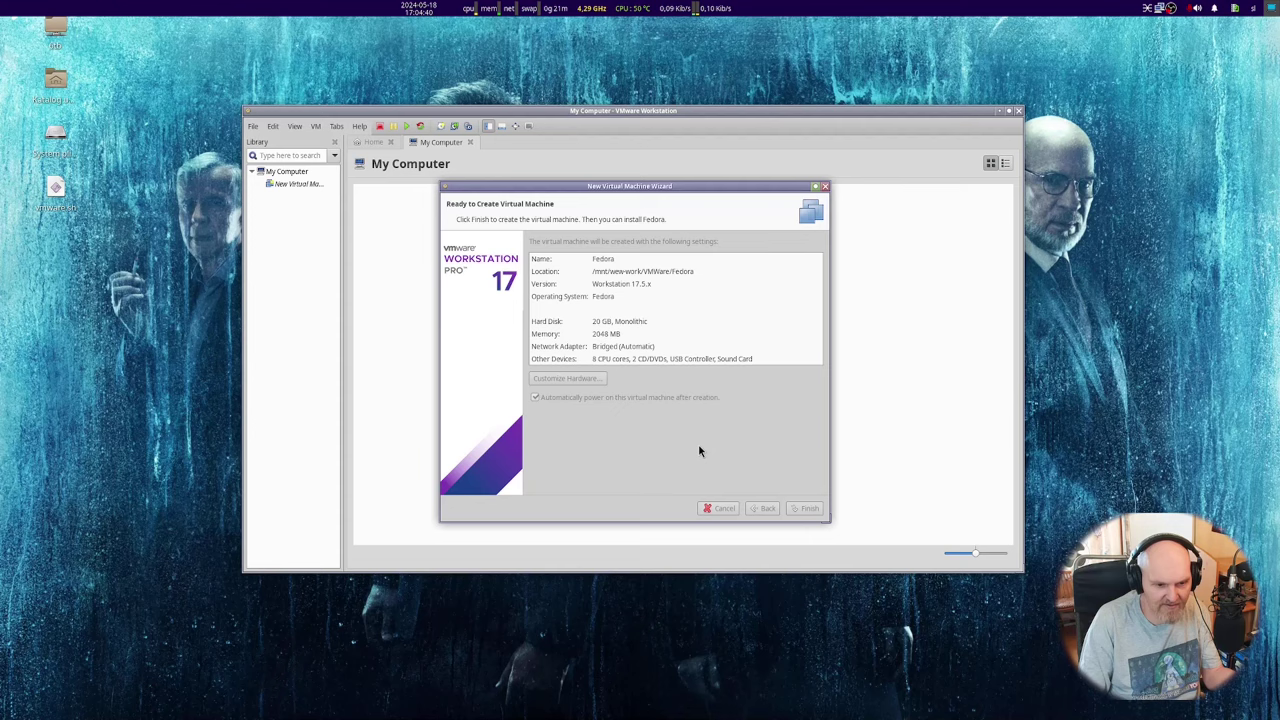
# Finish creating the Fedora virtual machine with automatic power-on and show it in full screen
pyautogui.click(808, 508)
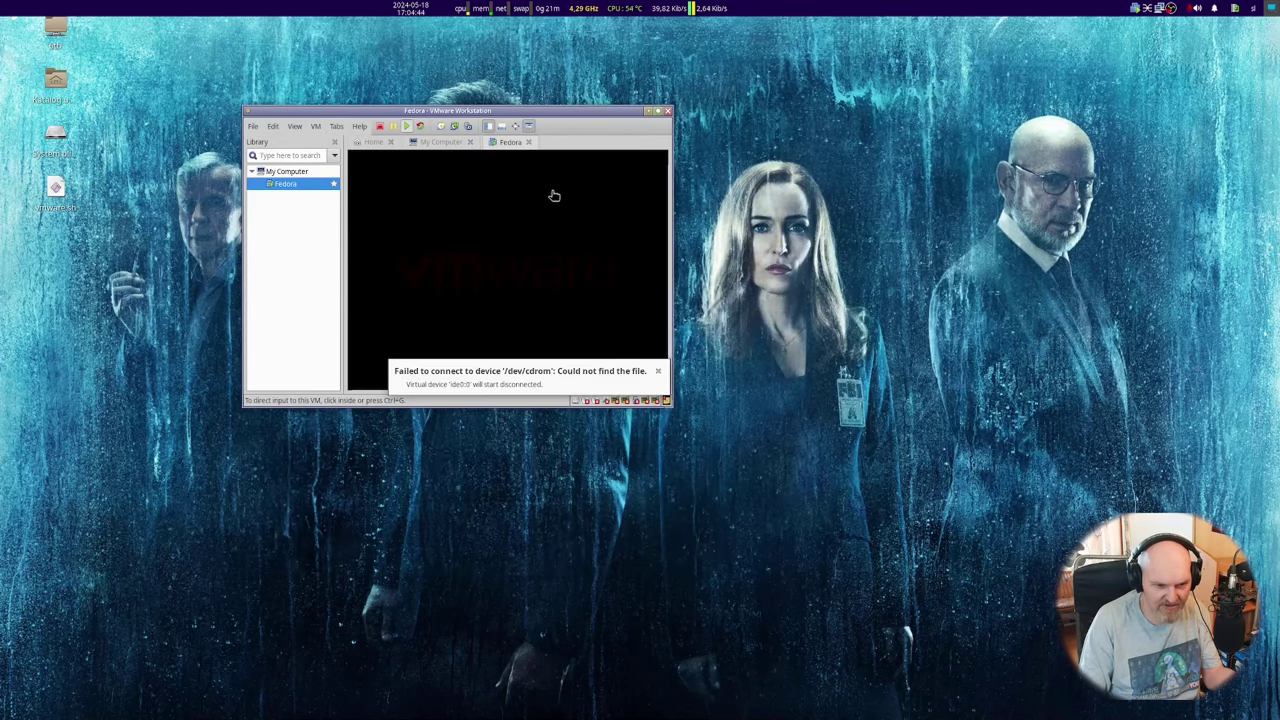
pyautogui.click(517, 129)
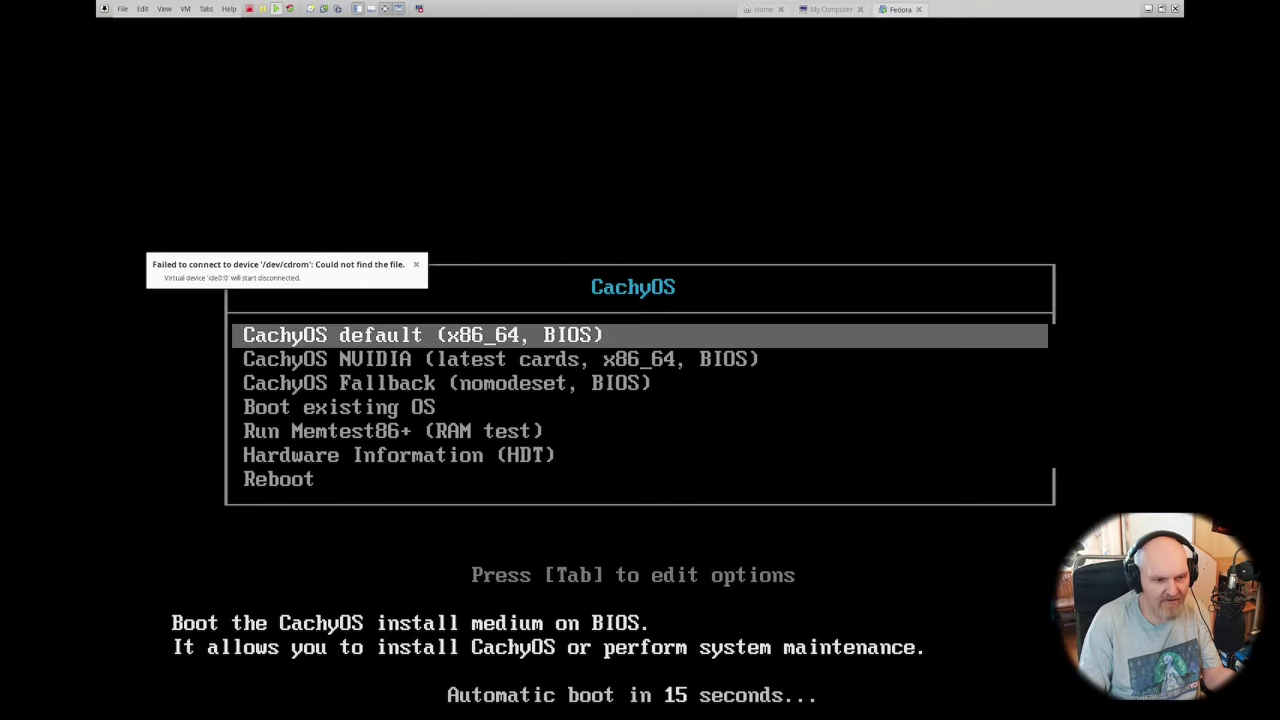
# Boot the CachyOS install medium with the NVIDIA (latest cards, x86_64, BIOS) entry
pyautogui.press('Down')
pyautogui.press('Down')
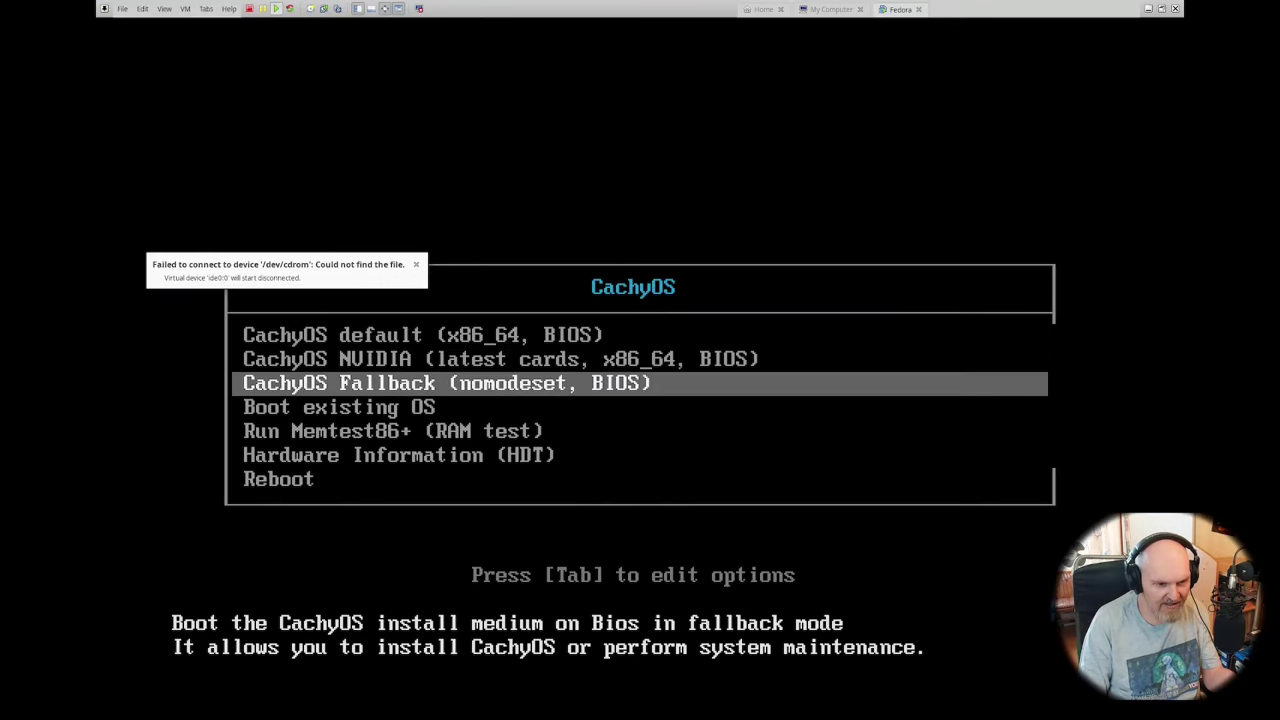
pyautogui.press('Up')
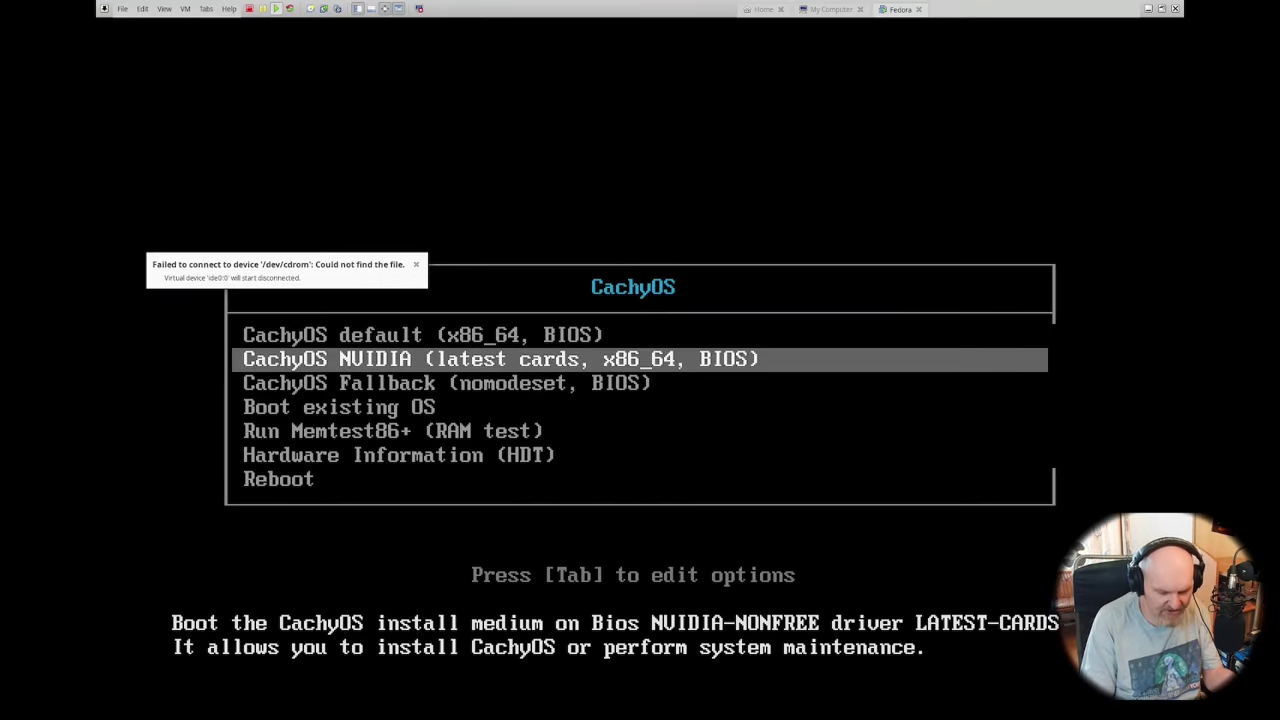
pyautogui.press('Return')
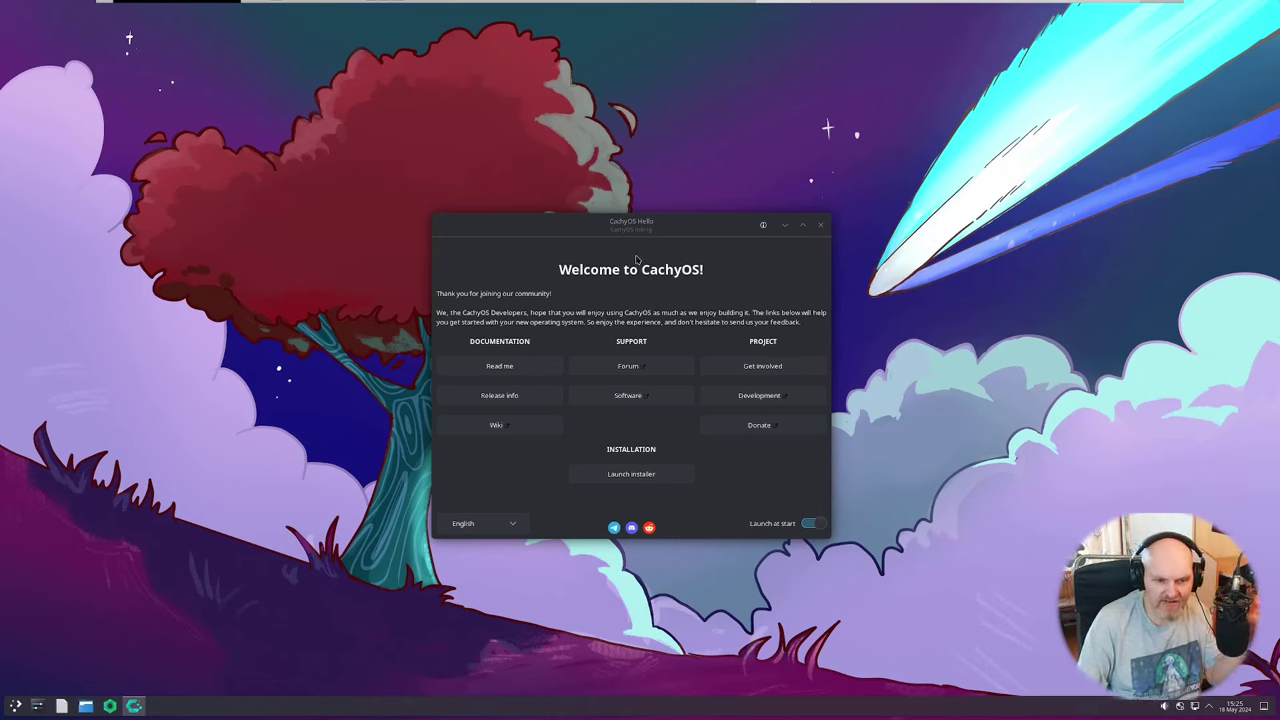
# Move the CachyOS Hello window aside, open System Settings and view the Session section's background services
pyautogui.moveTo(627, 228); pyautogui.dragTo(727, 243)
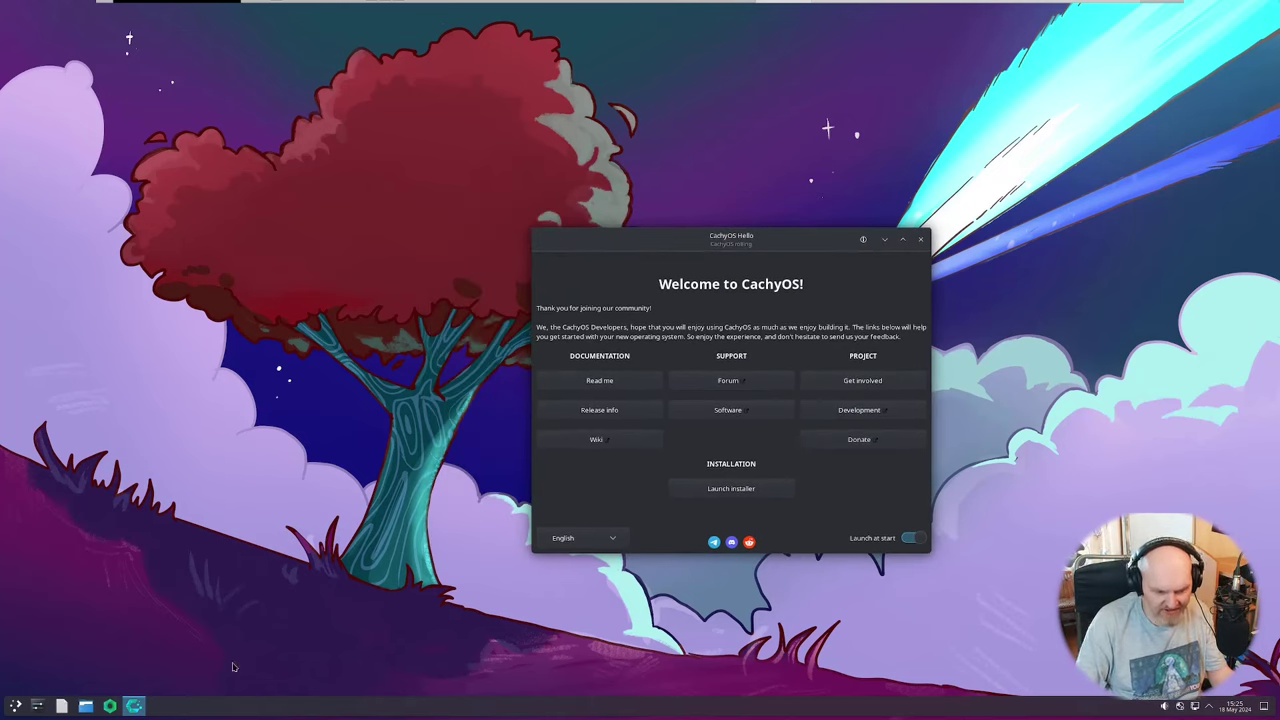
pyautogui.click(37, 706)
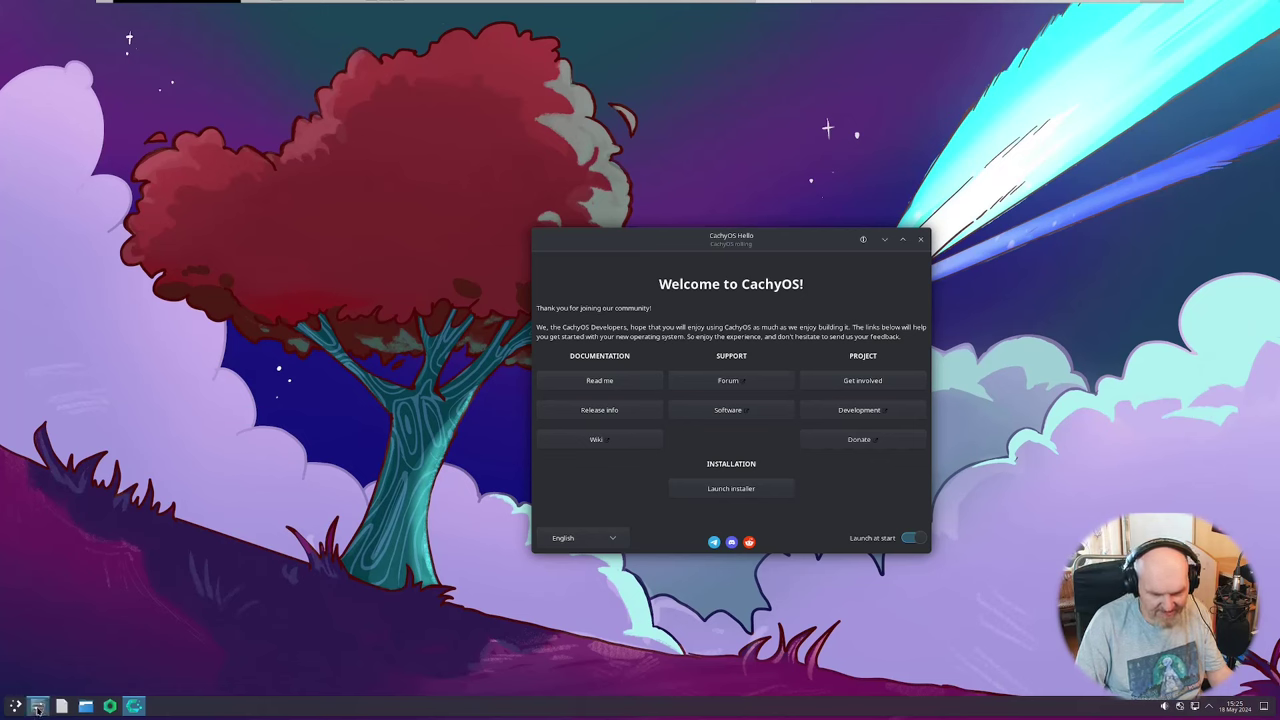
pyautogui.scroll(-5, 475, 400)
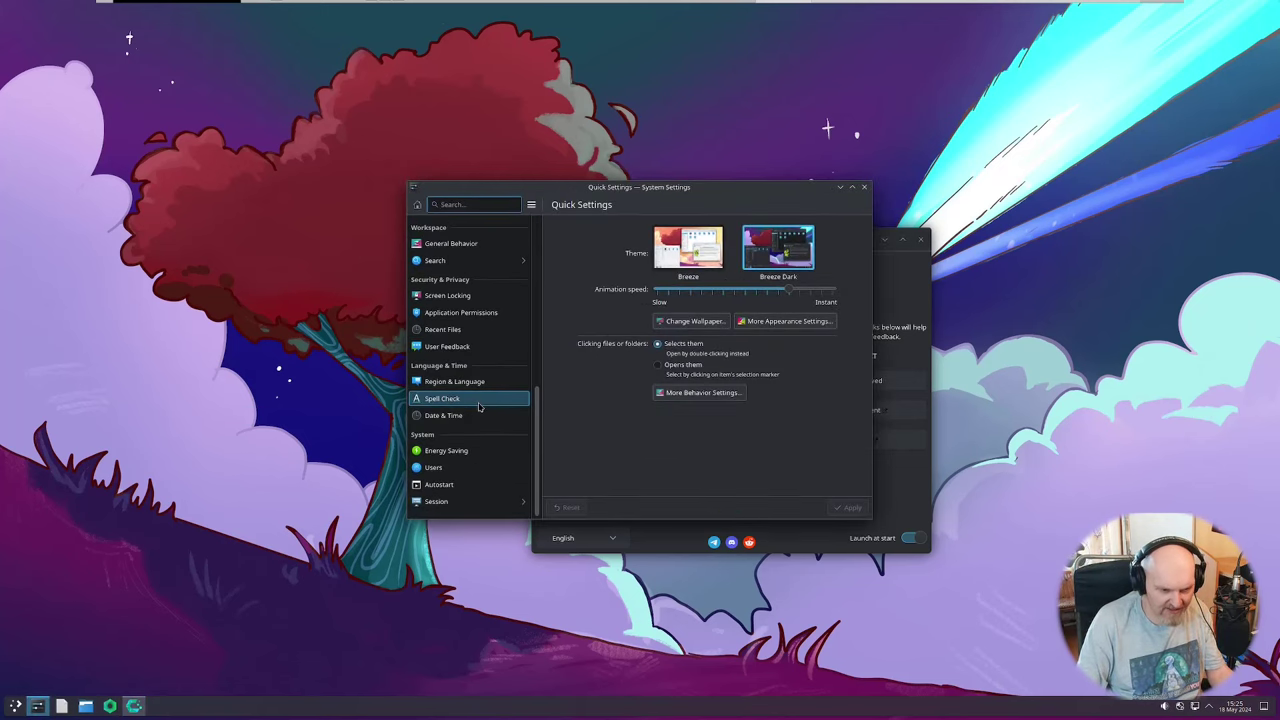
pyautogui.click(435, 505)
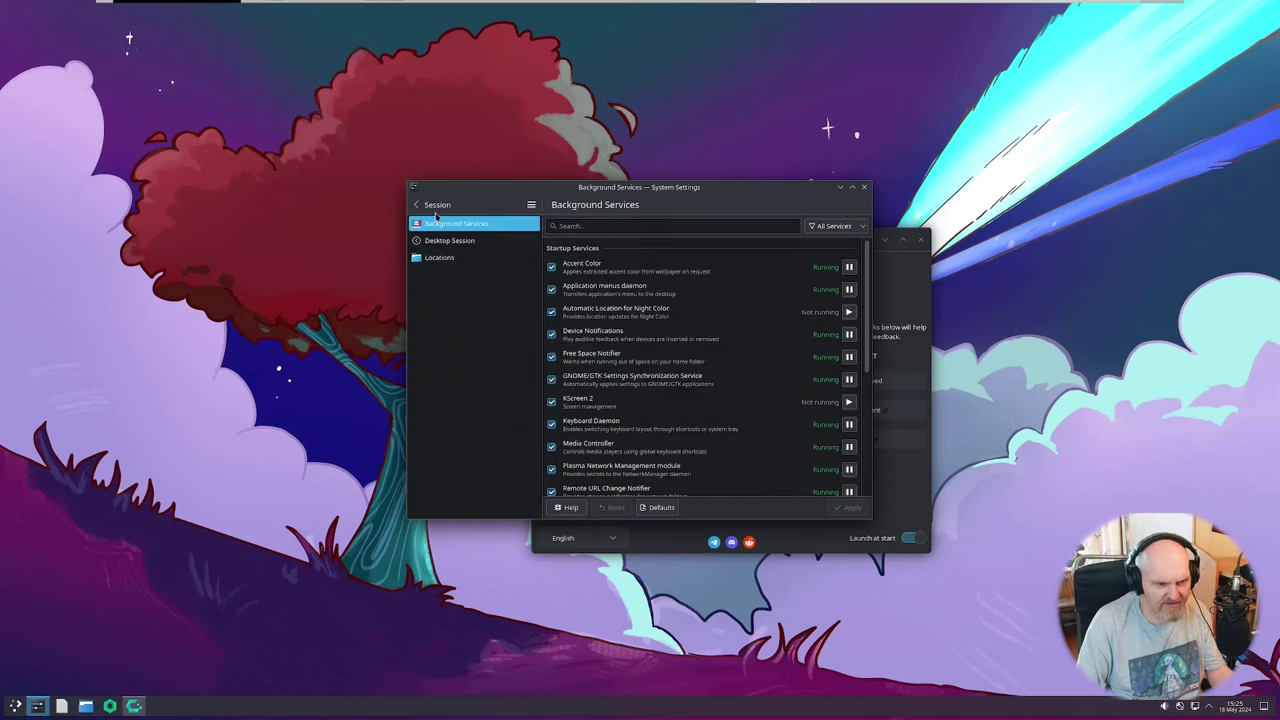
pyautogui.click(435, 206)
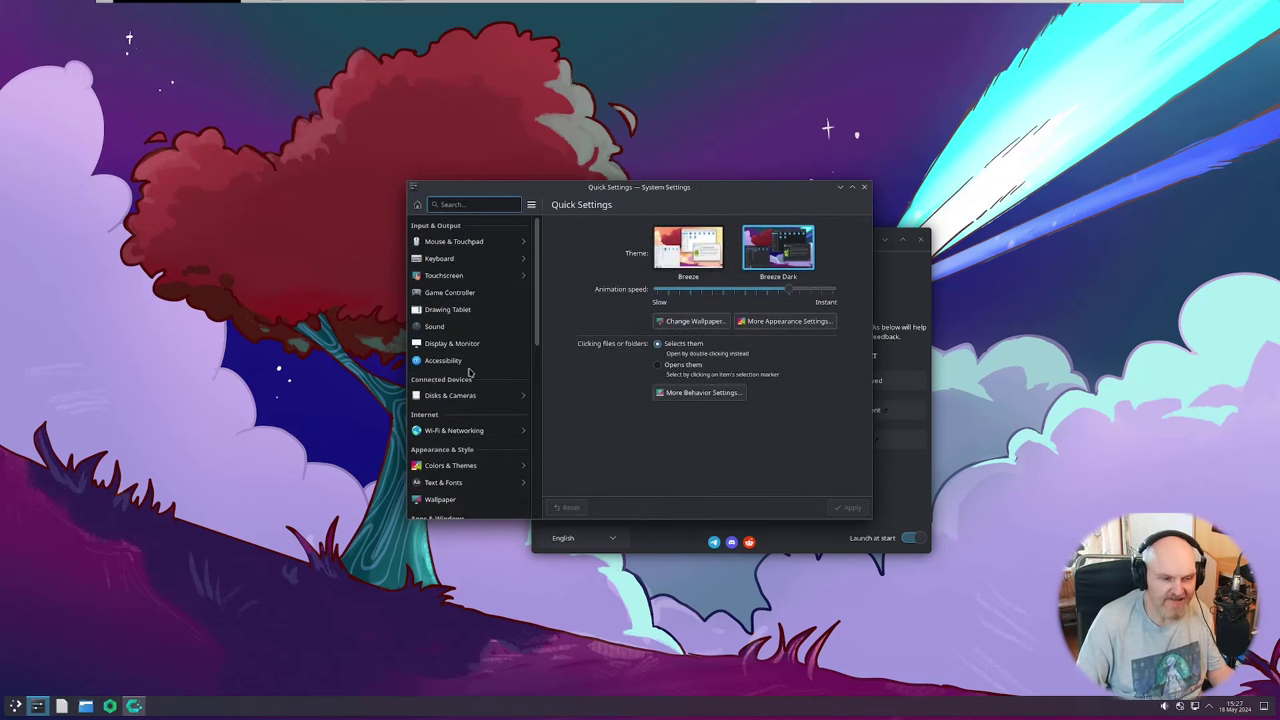
# Search System Settings for "sys" and for "info", and close the settings window
pyautogui.scroll(-6, 490, 300)
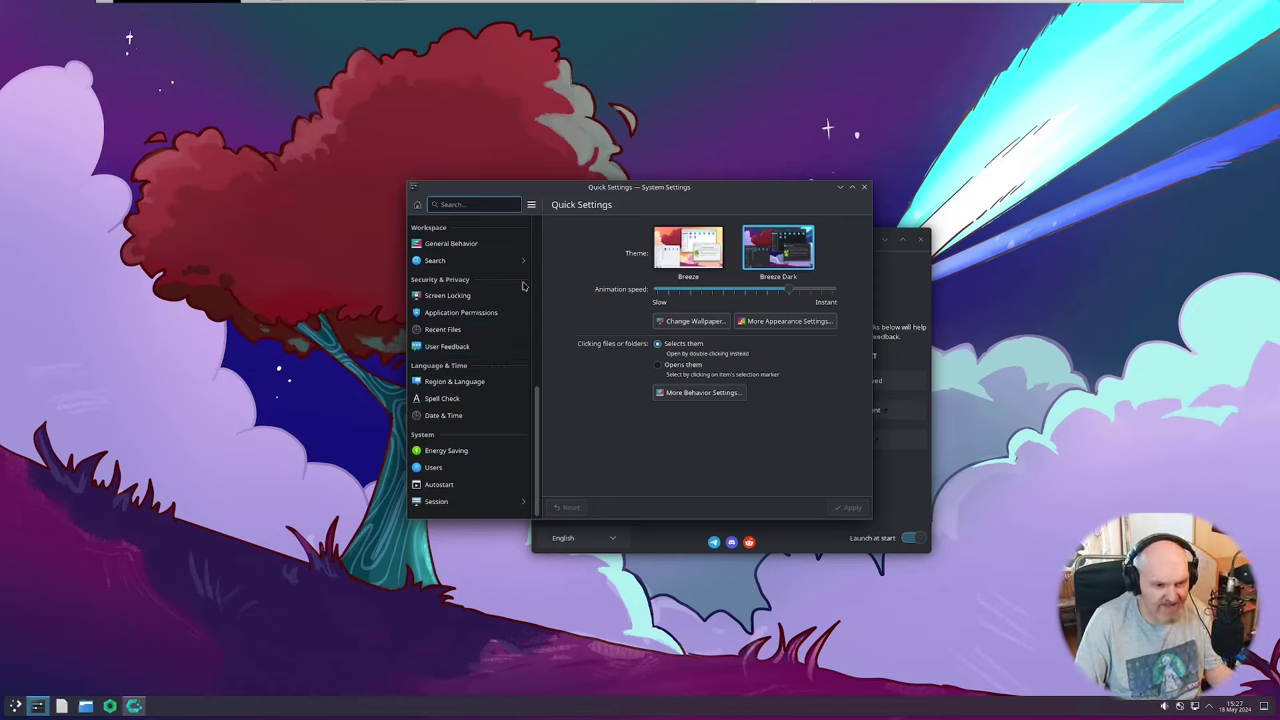
pyautogui.write('sys')
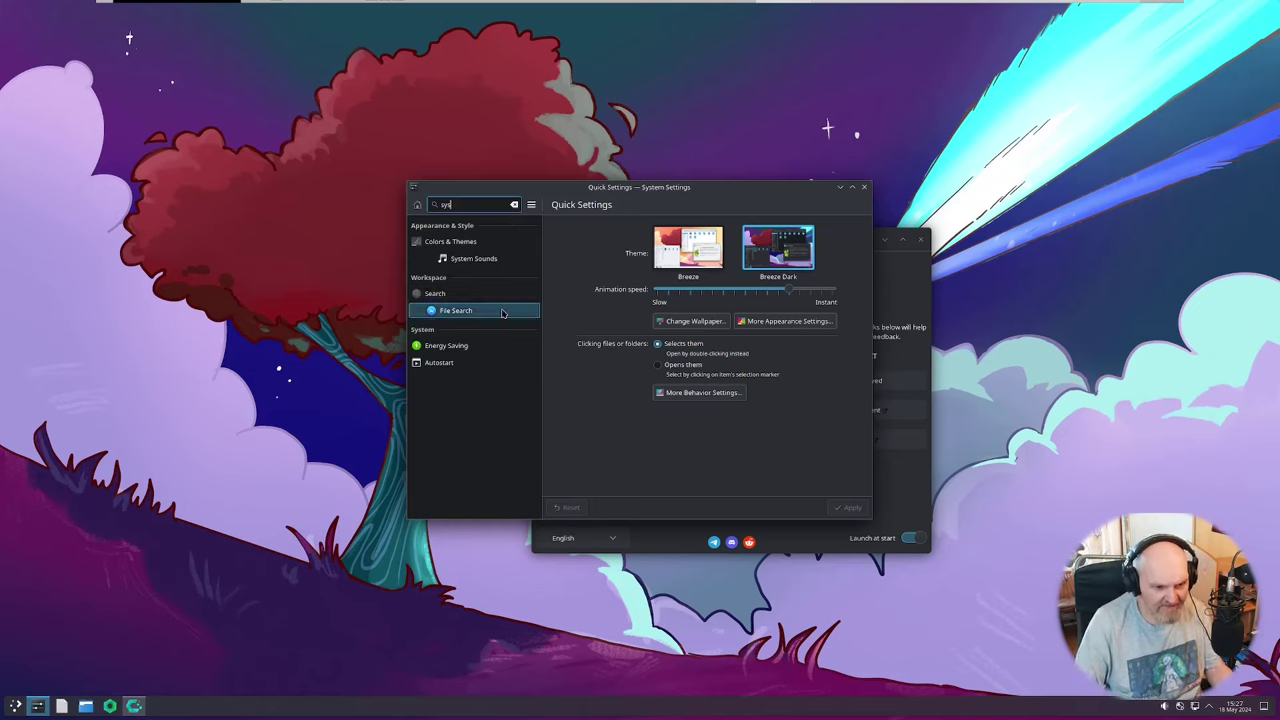
pyautogui.press('BackSpace')
pyautogui.press('BackSpace')
pyautogui.press('BackSpace')
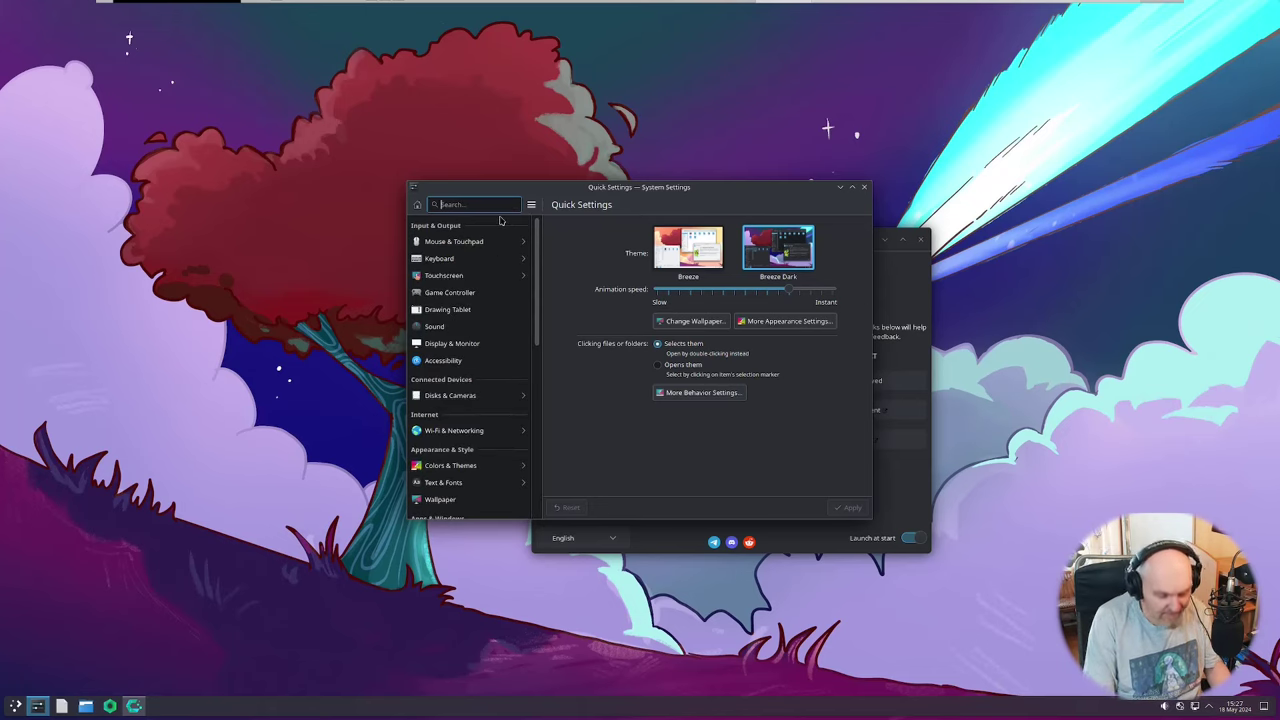
pyautogui.write('info')
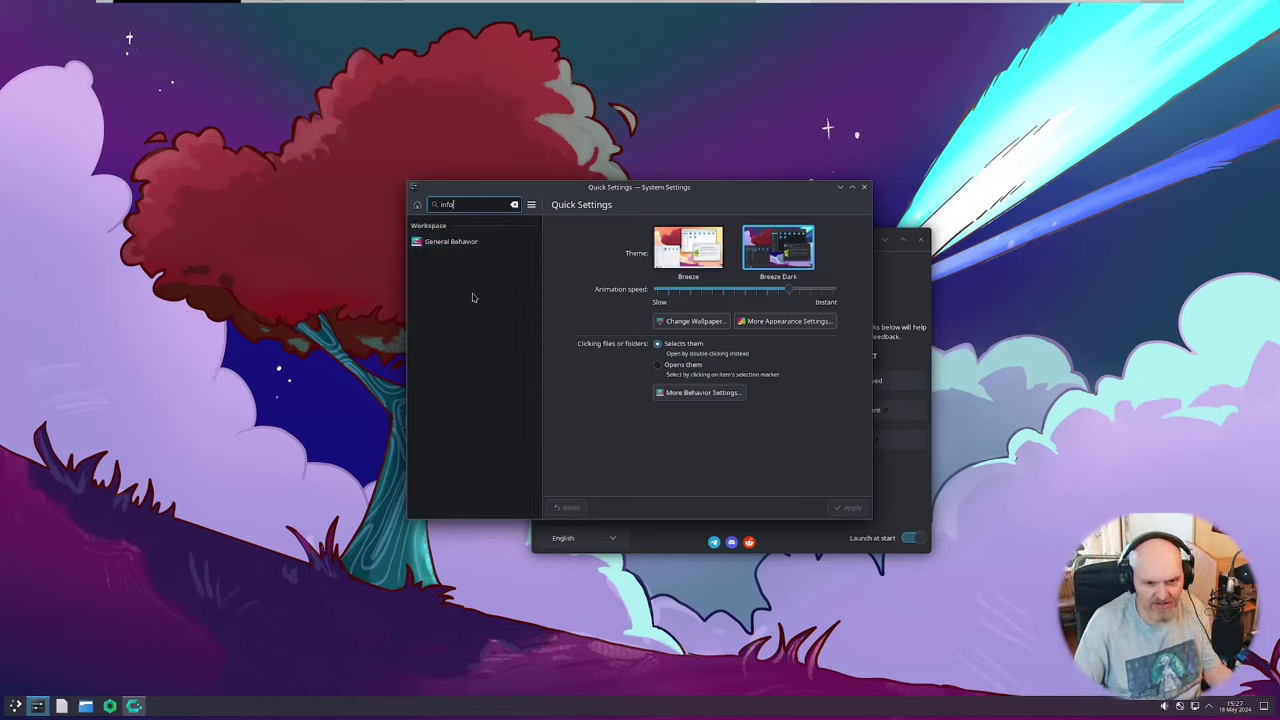
pyautogui.click(864, 187)
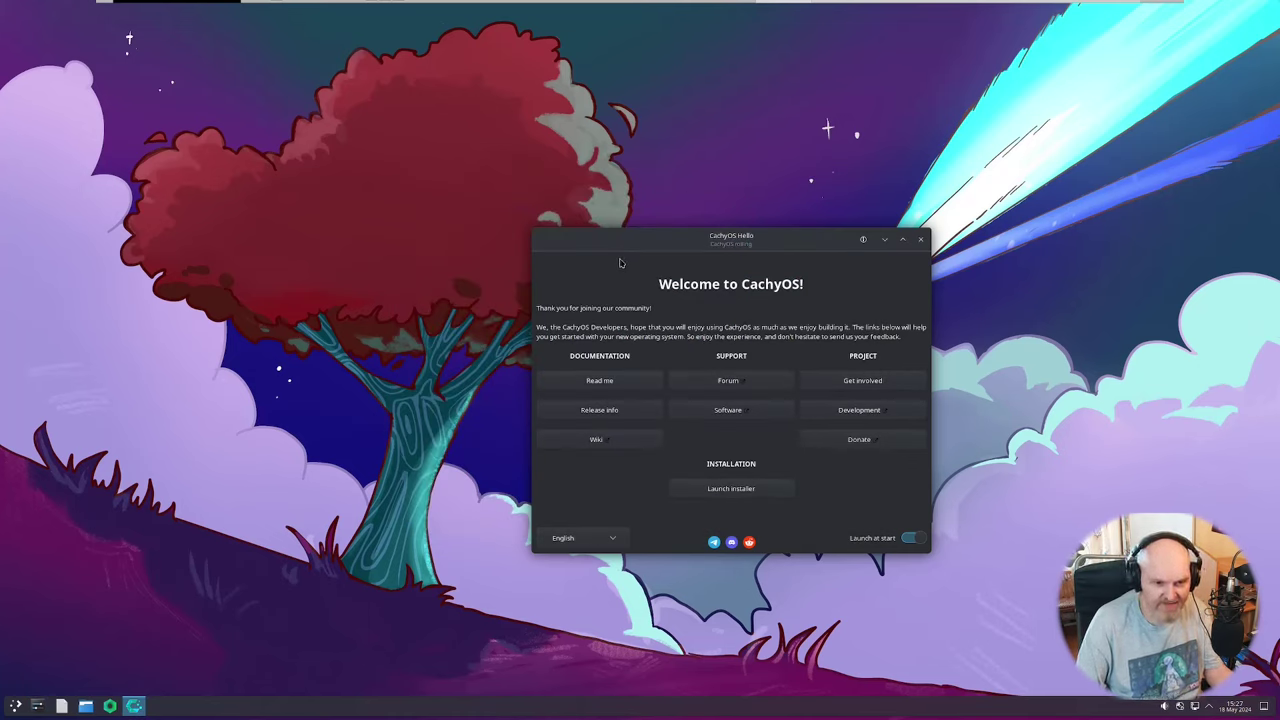
# View the home folder in the Dolphin file manager, and close both it and the CachyOS Hello window
pyautogui.moveTo(620, 242); pyautogui.dragTo(563, 213)
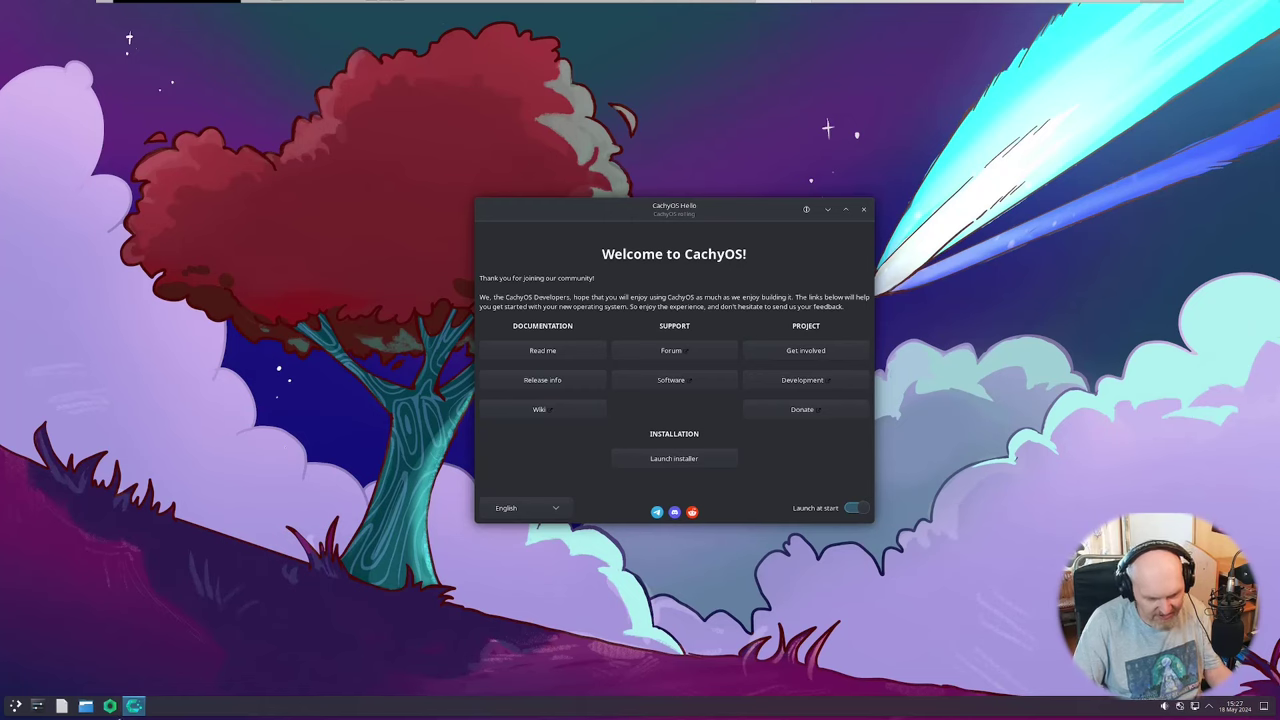
pyautogui.click(86, 706)
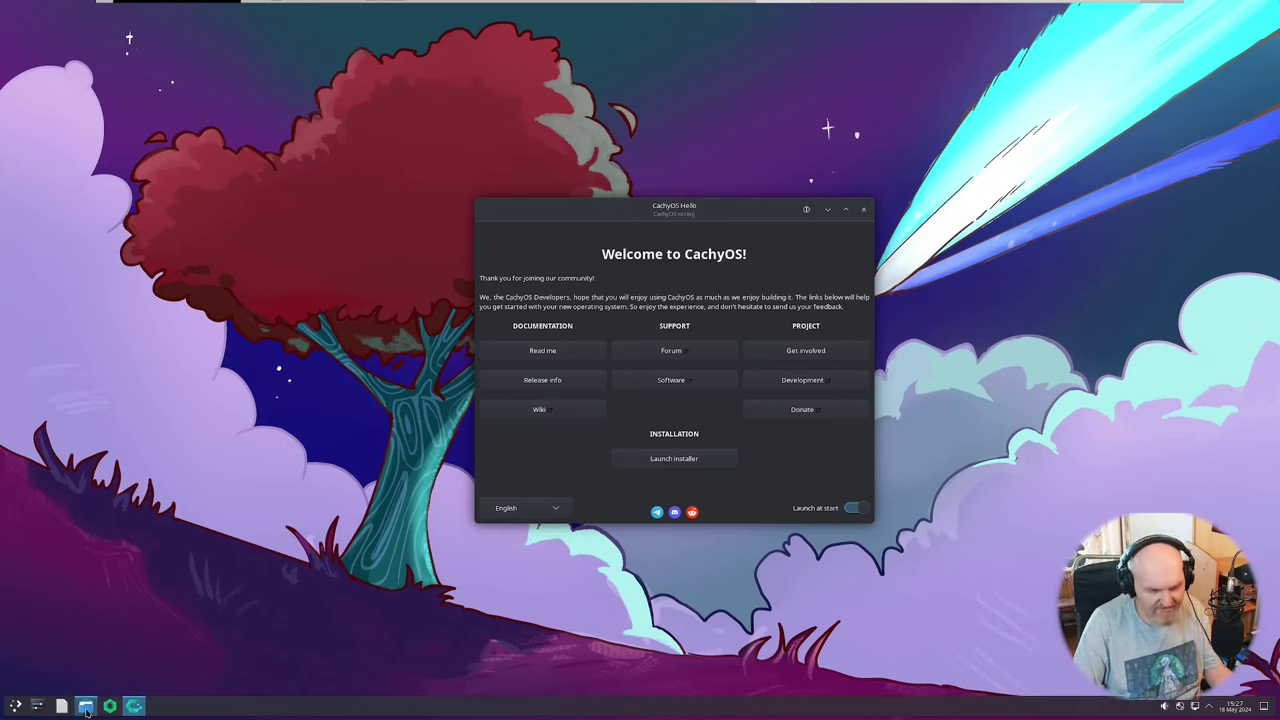
pyautogui.moveTo(597, 212); pyautogui.dragTo(210, 160)
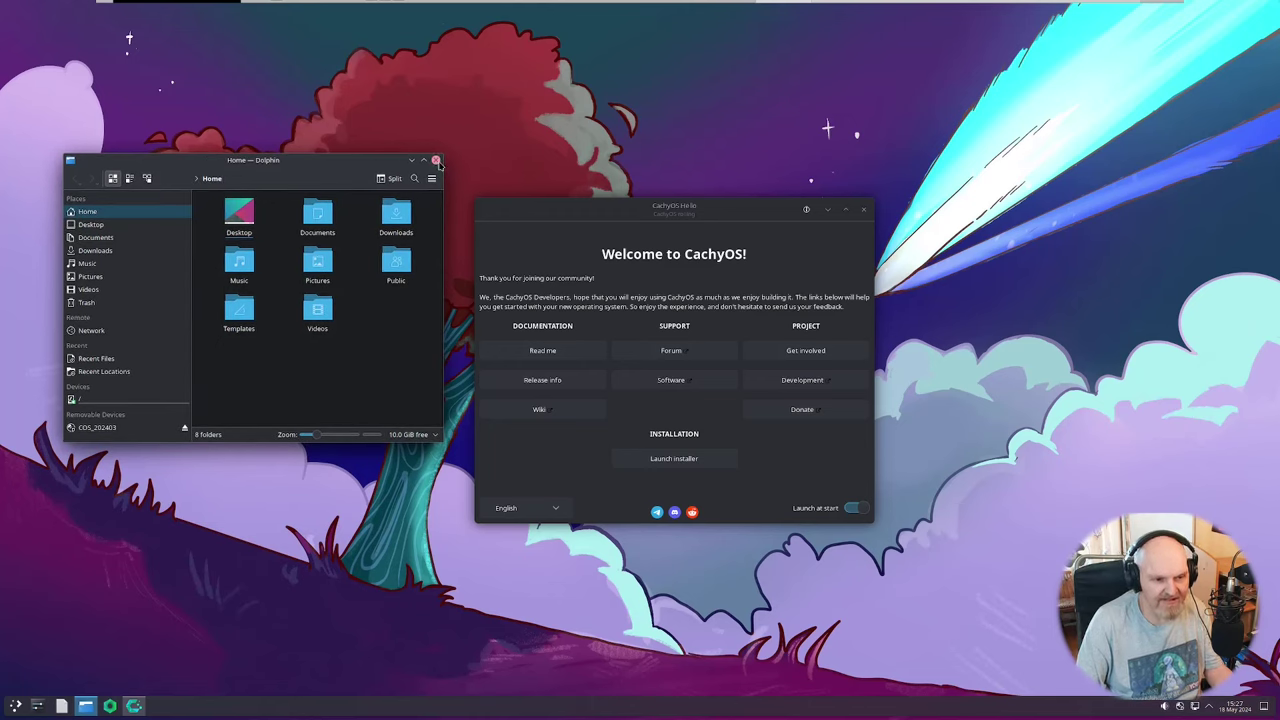
pyautogui.click(435, 160)
pyautogui.click(863, 209)
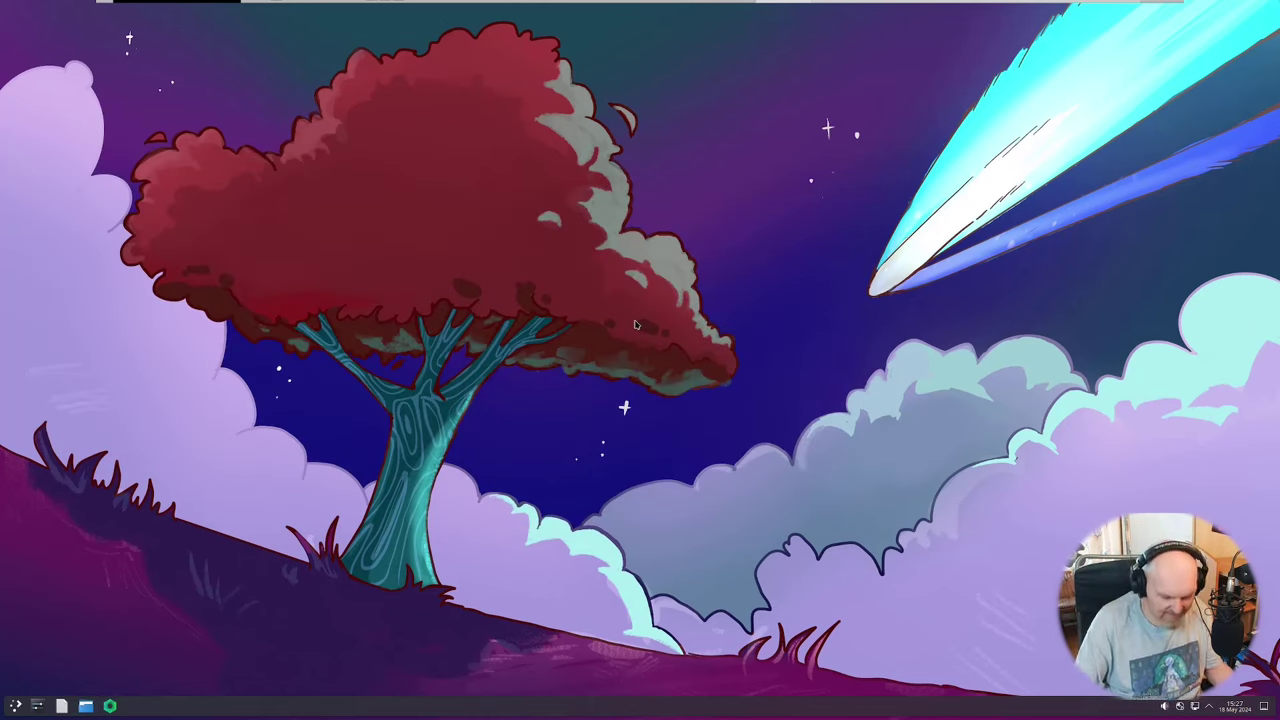
# Take the Fedora virtual machine out of full screen and move its window to the middle of the host desktop
pyautogui.moveTo(1163, 27)
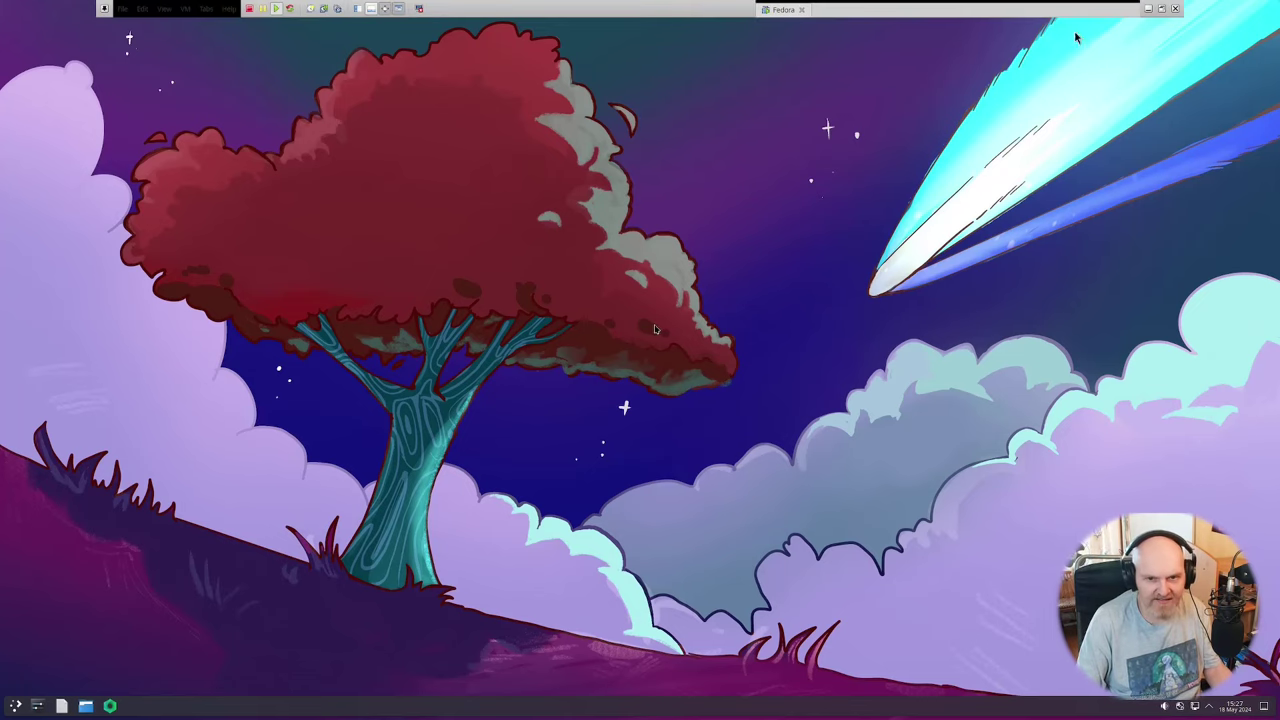
pyautogui.click(1161, 8)
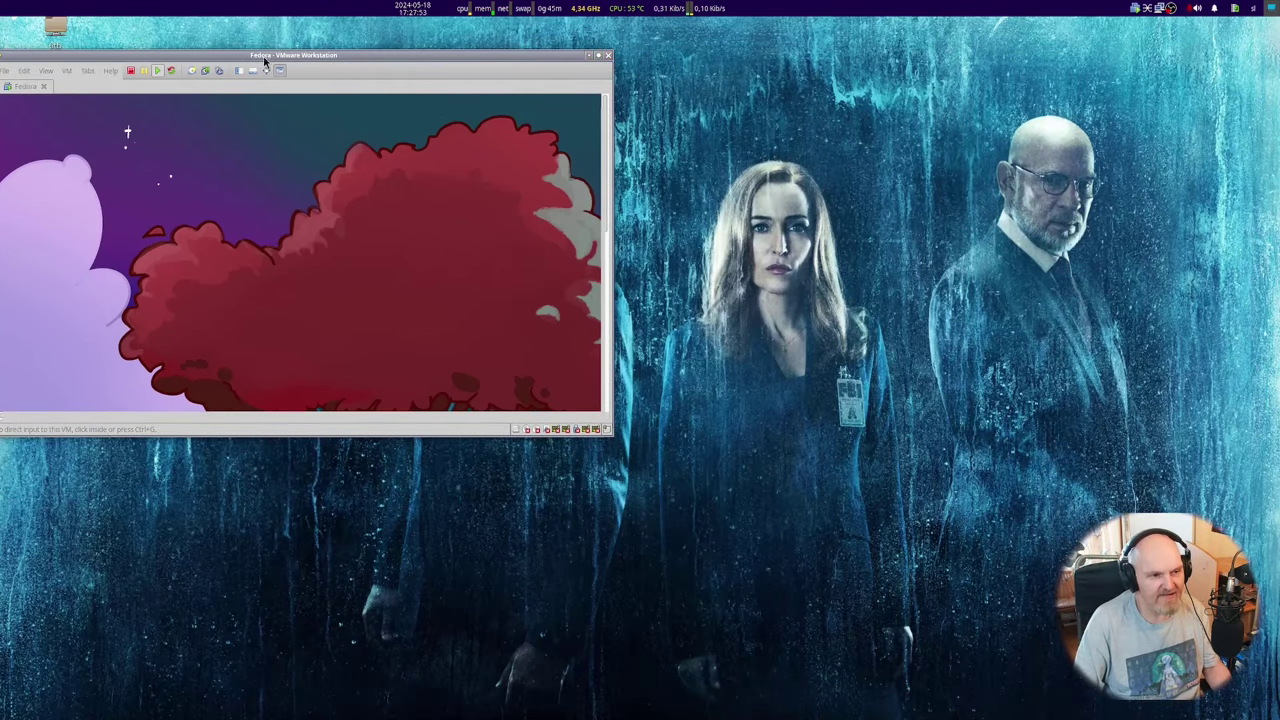
pyautogui.moveTo(268, 55); pyautogui.dragTo(704, 82)
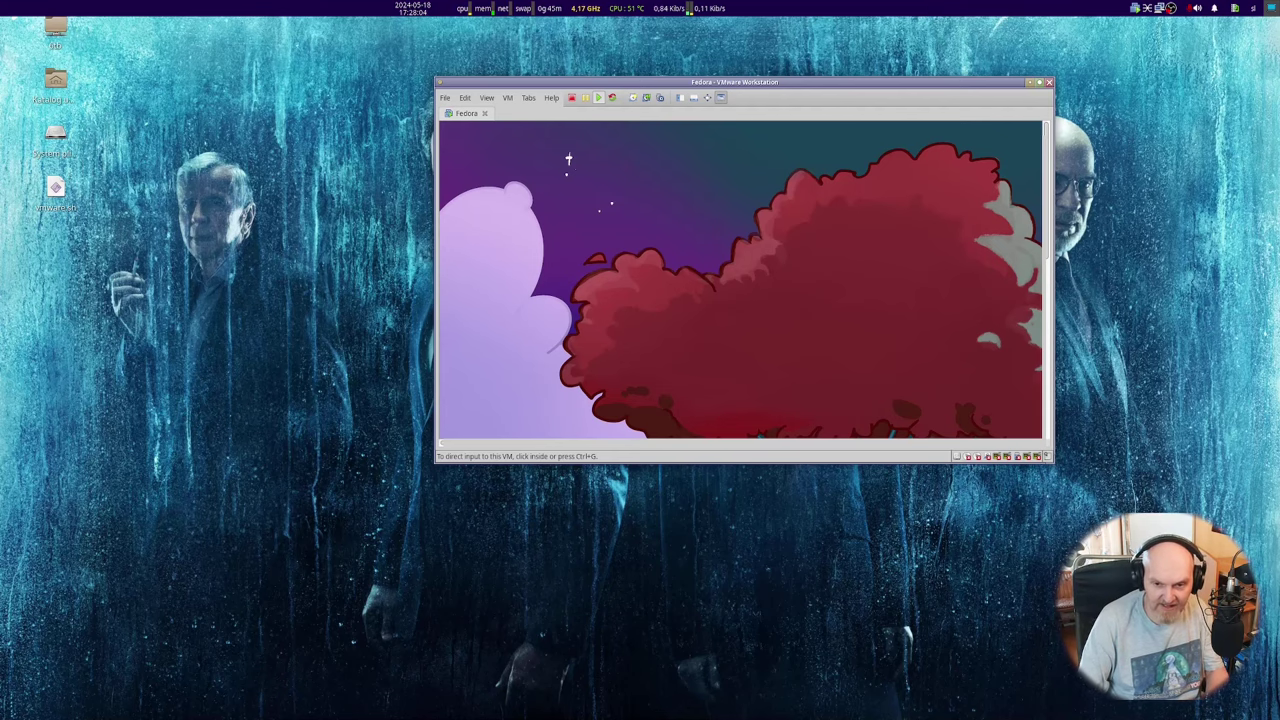
# Switch to Google Chrome and view the vmware-host-modules GitHub repository and its owner's profile
pyautogui.moveTo(1278, 360)
pyautogui.click(1249, 165)
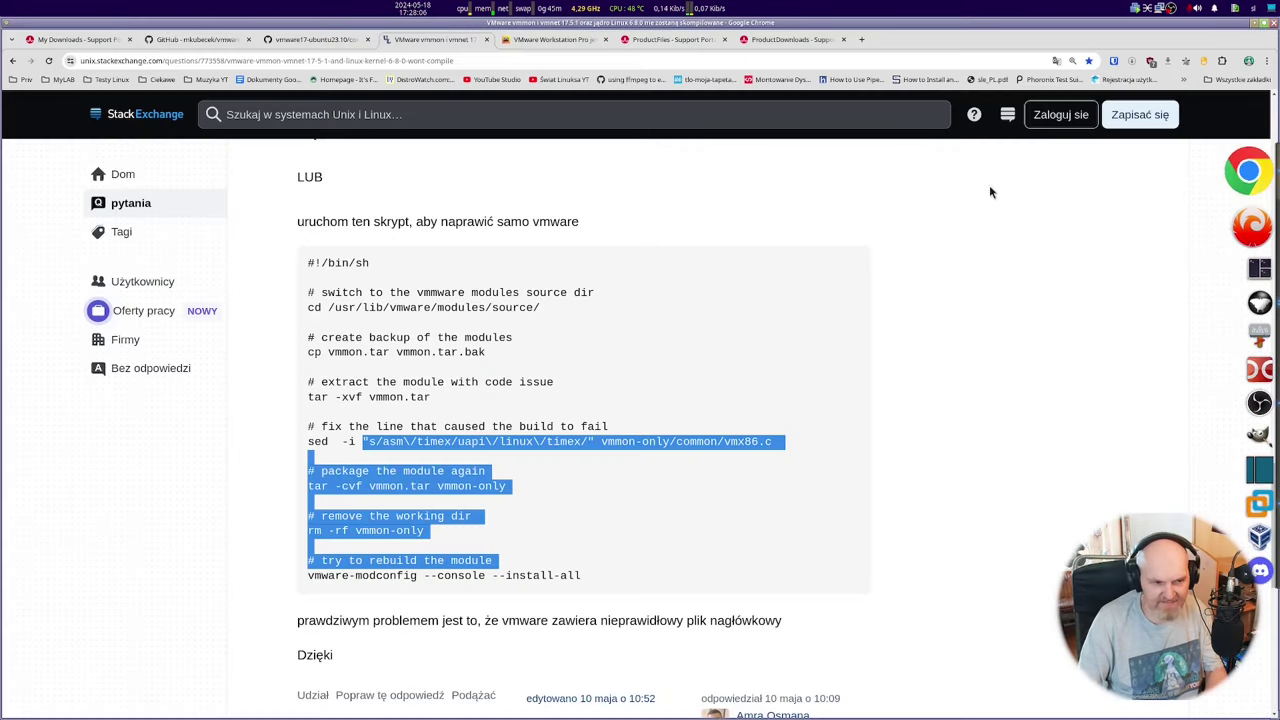
pyautogui.click(198, 40)
pyautogui.scroll(3, 321, 224)
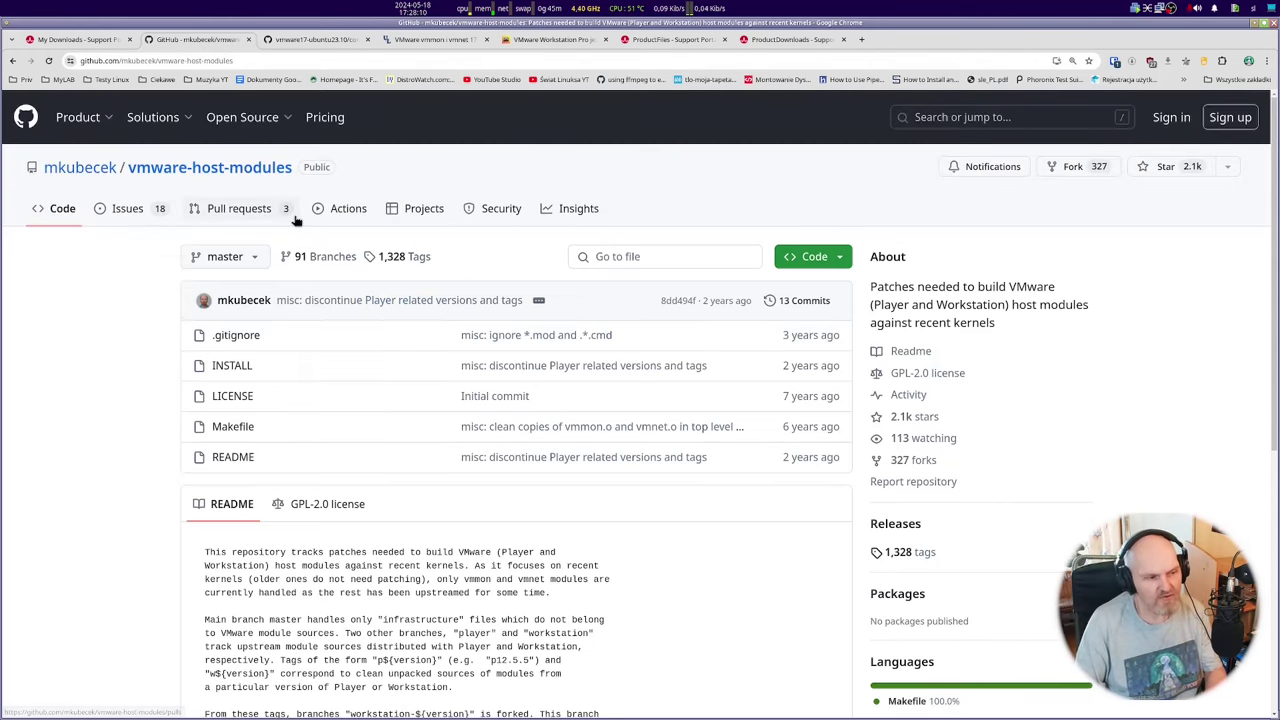
pyautogui.click(88, 170)
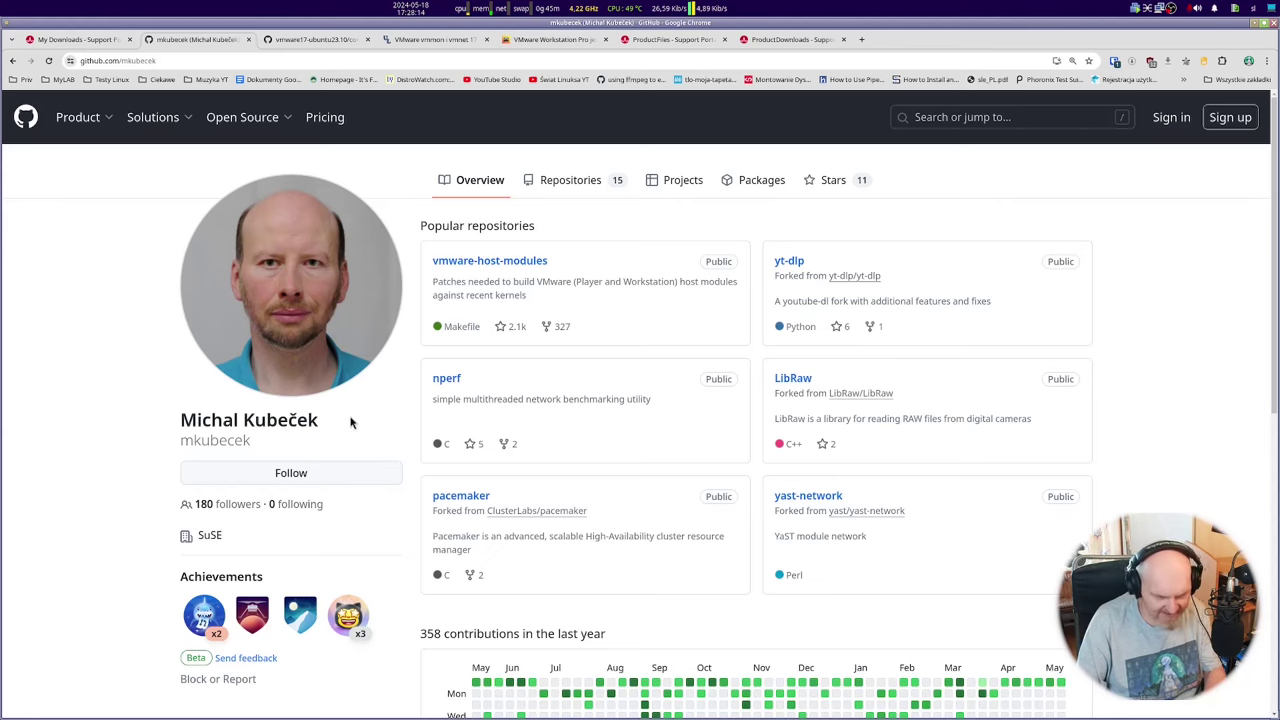
# Review the compile_modules.sh script, the Stack Exchange vmmon fix and the VMware Workstation Pro article, and put the browser away
pyautogui.click(333, 41)
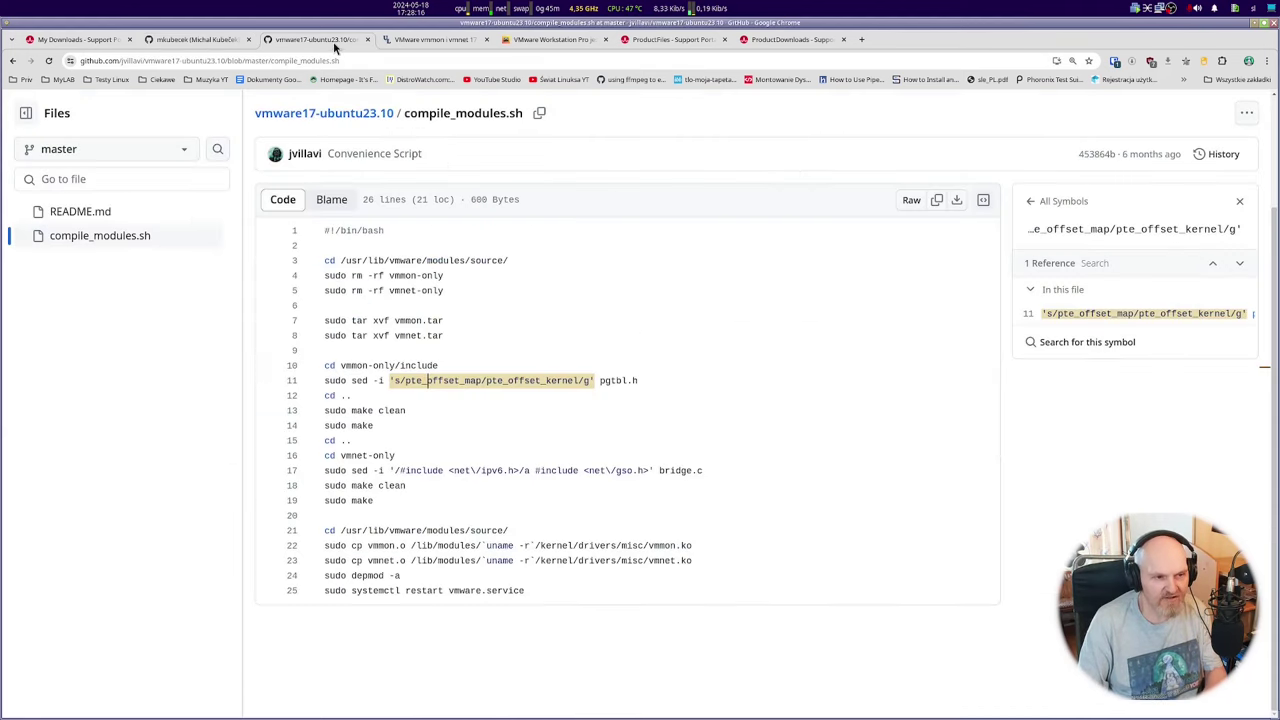
pyautogui.click(459, 40)
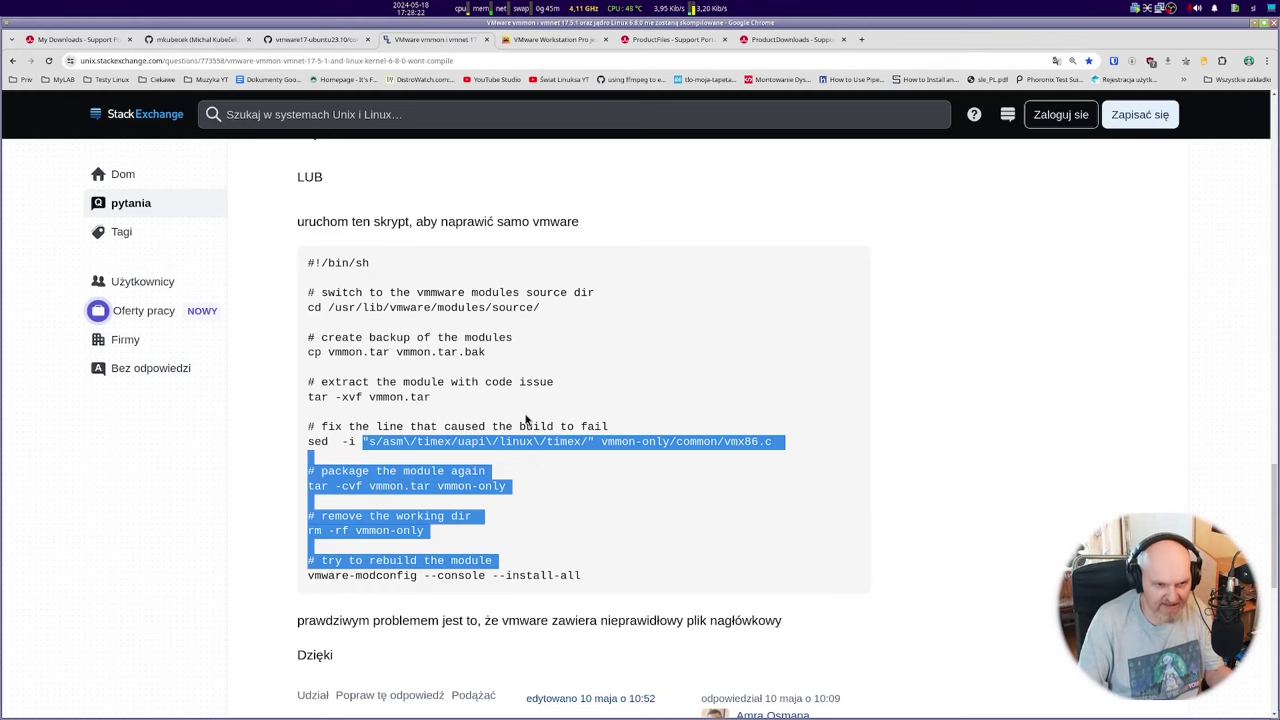
pyautogui.click(585, 40)
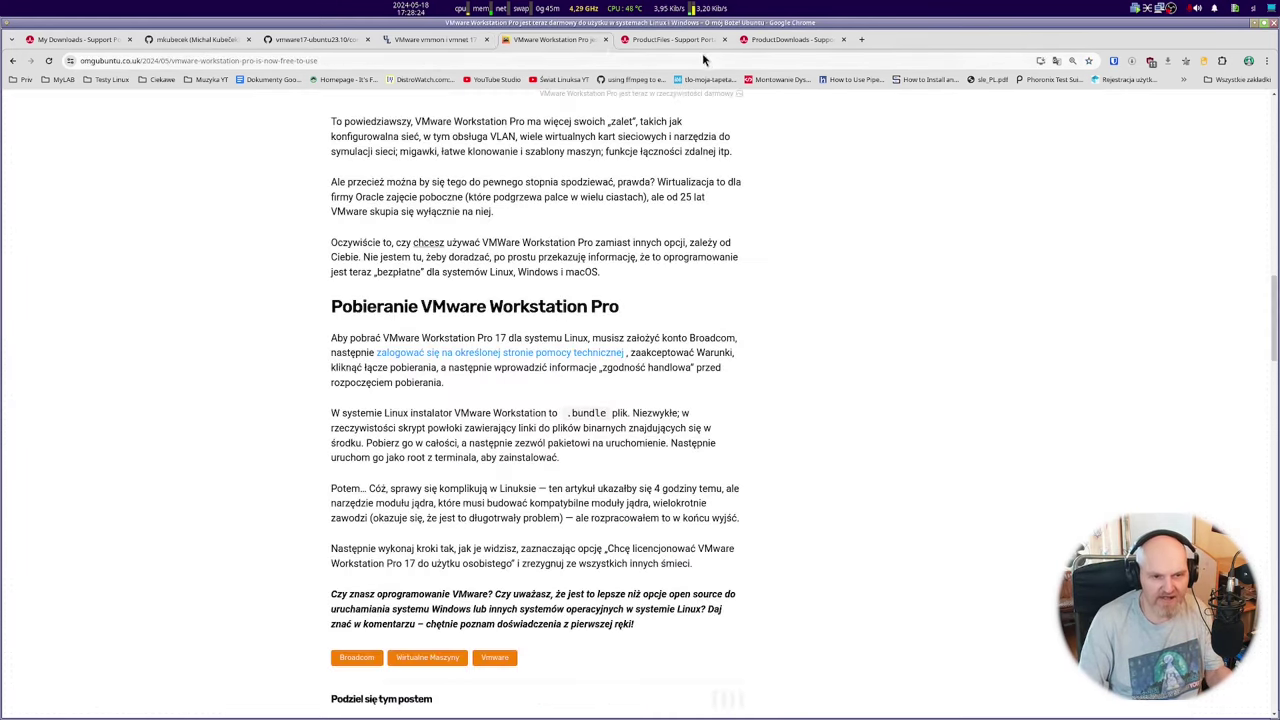
pyautogui.scroll(-5, 600, 319)
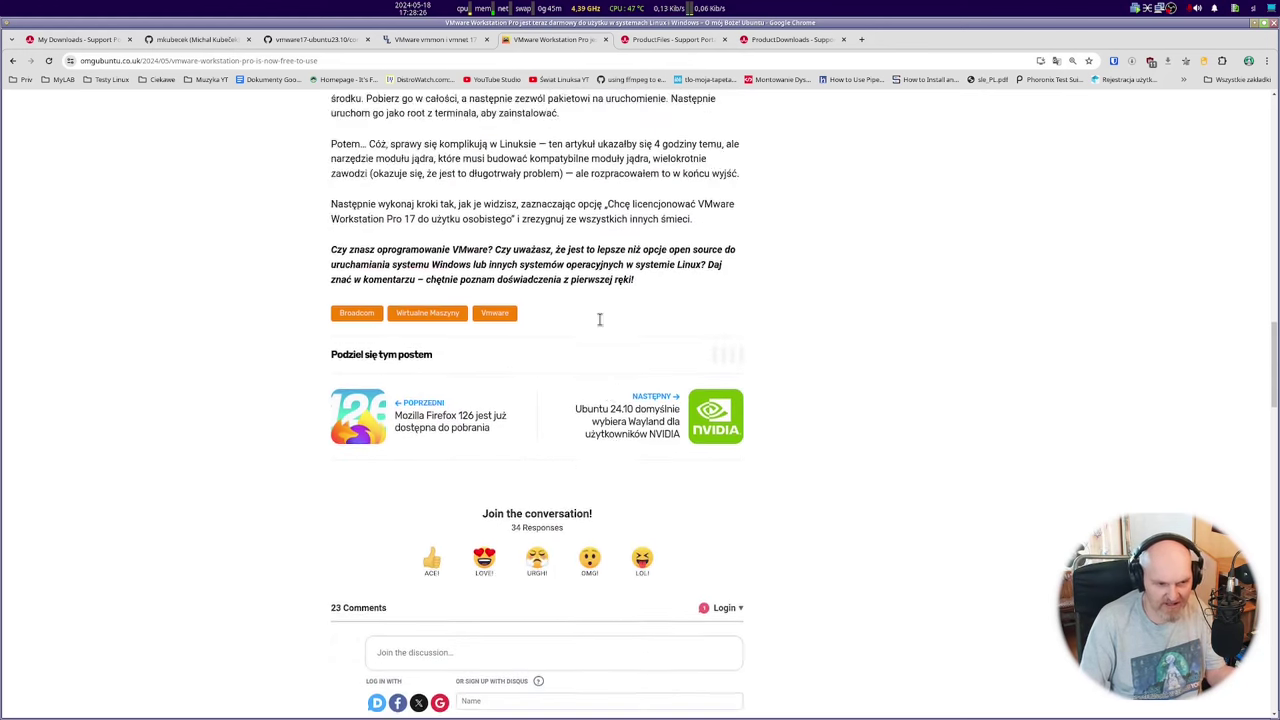
pyautogui.scroll(4, 600, 319)
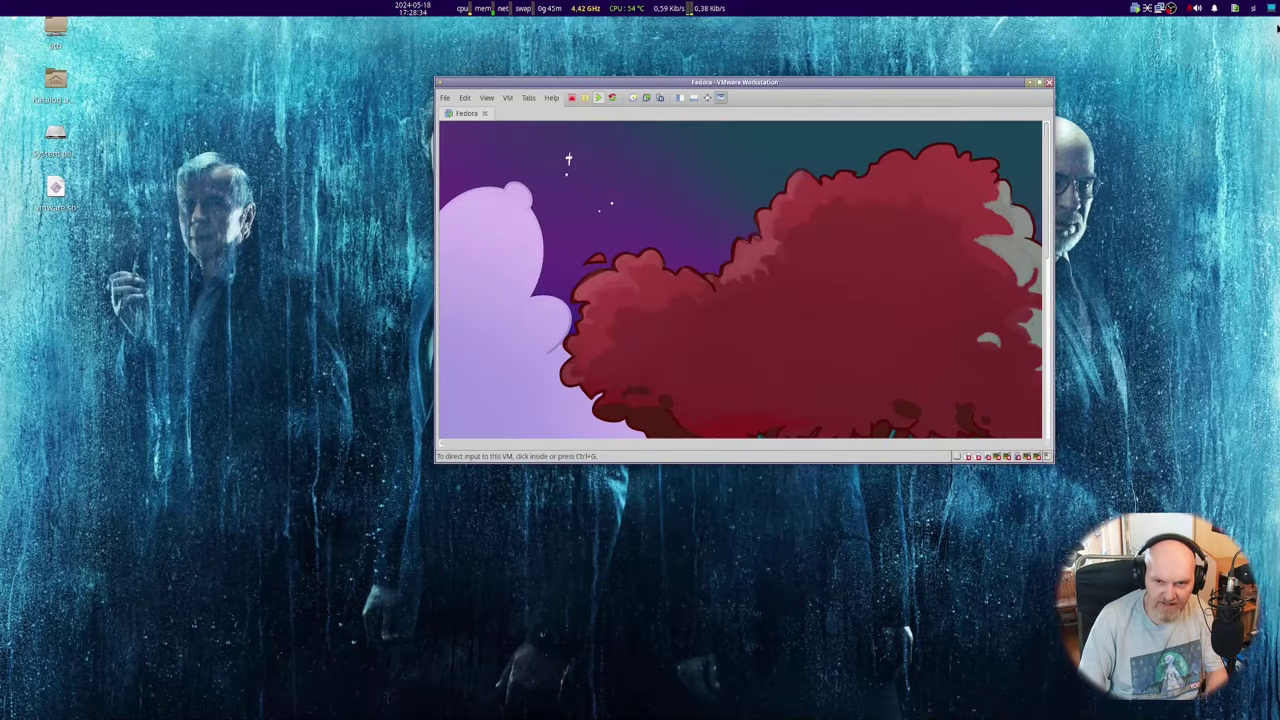
pyautogui.click(1270, 26)
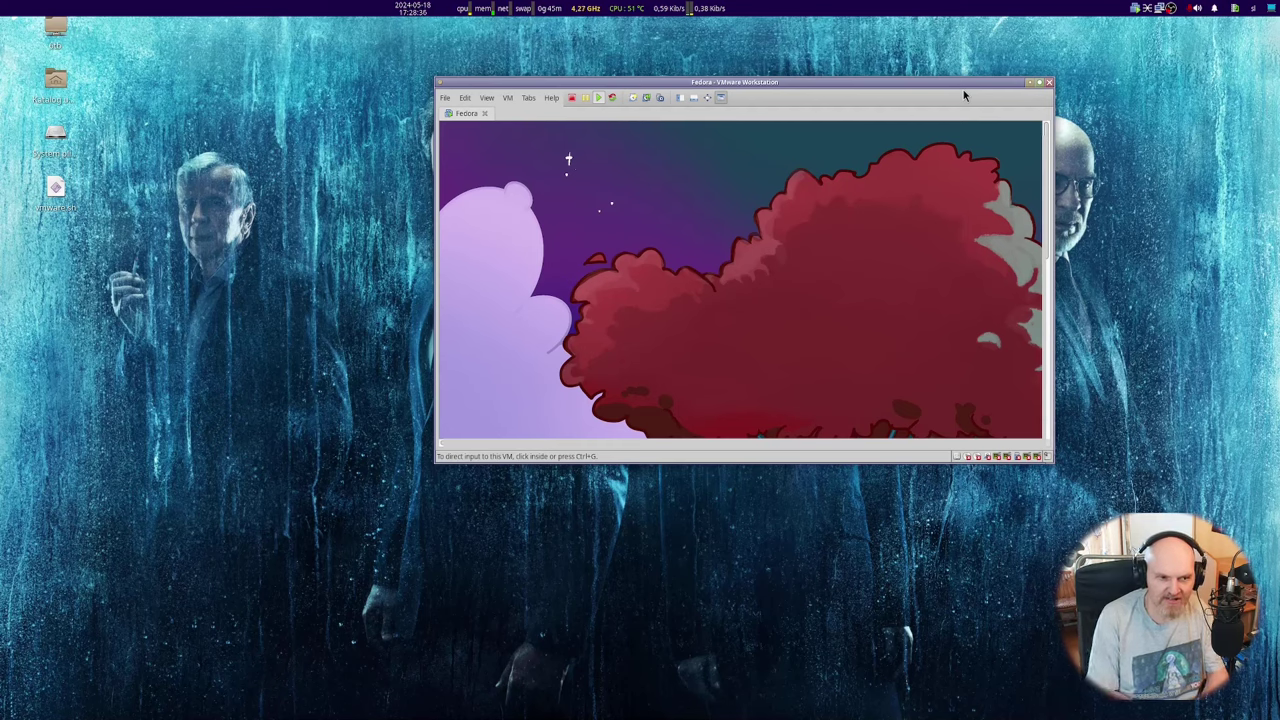